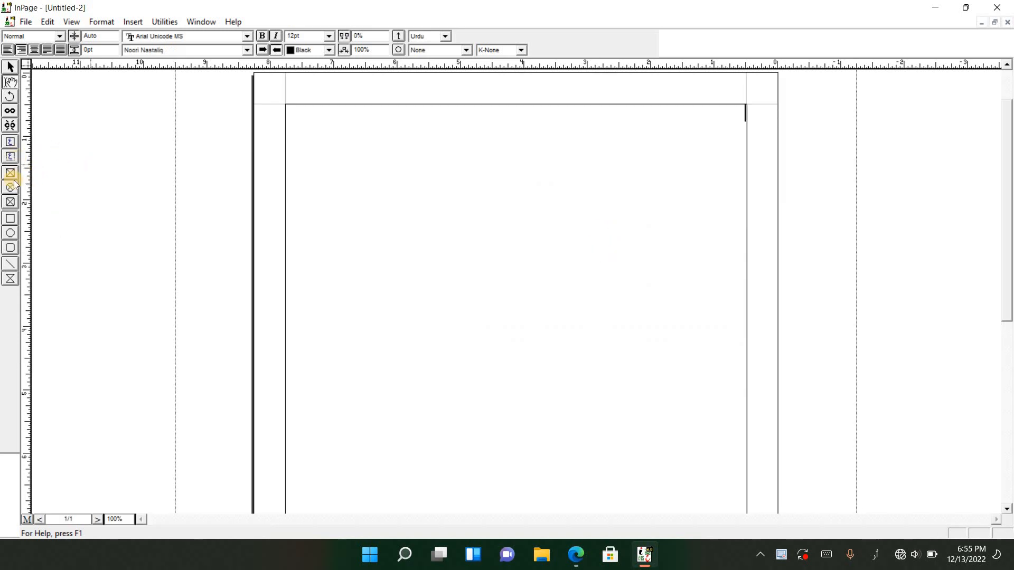
Draw a text box covering the page's right half inside the margins and place the text cursor in it
left_click(10, 141)
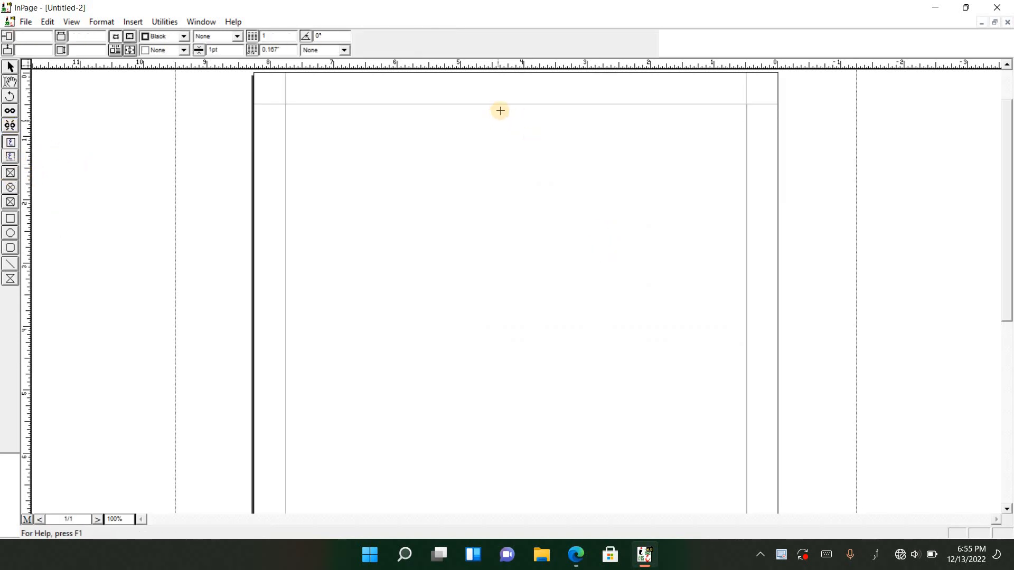
left_click_drag(524, 109, 745, 428)
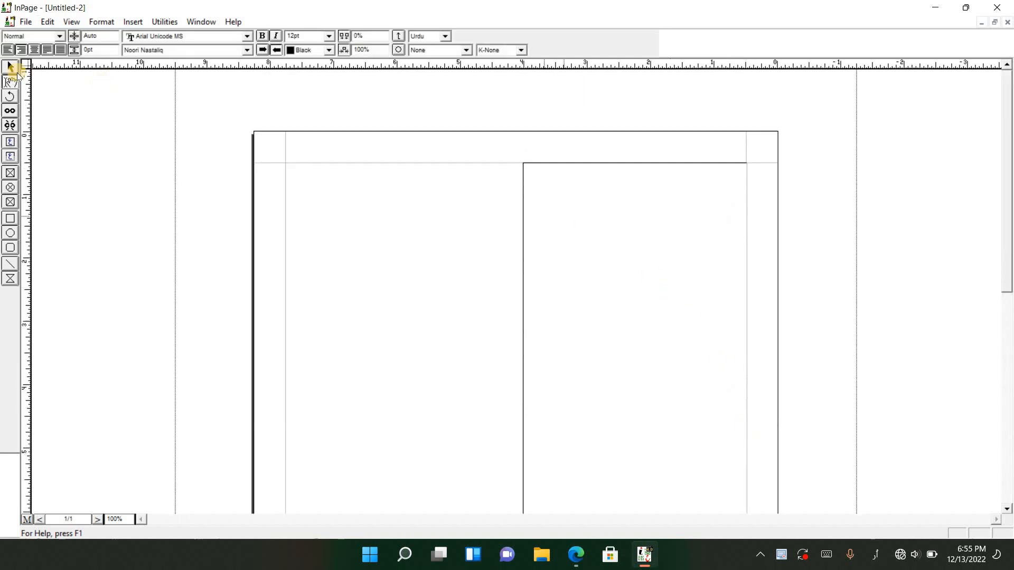
left_click(410, 212)
left_click(526, 198)
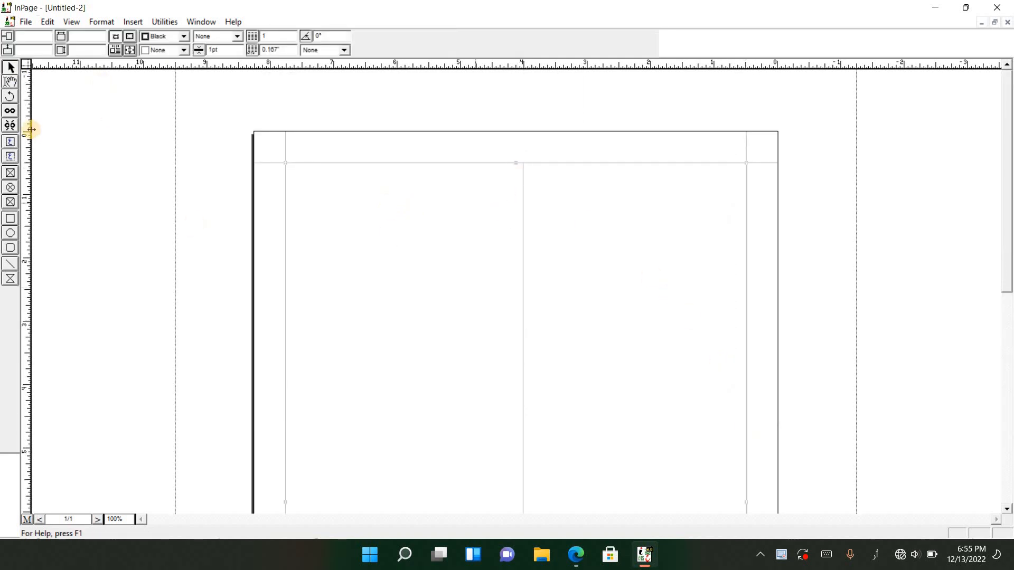
left_click(9, 83)
left_click(623, 193)
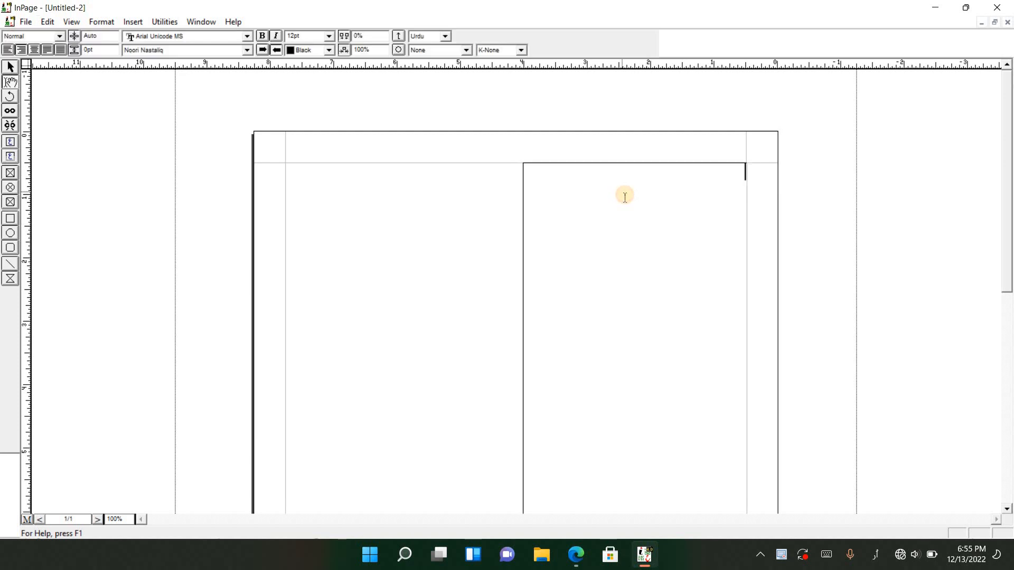
Insert a table with 1 row and 4 columns of automatic width in the new text box
left_click(136, 22)
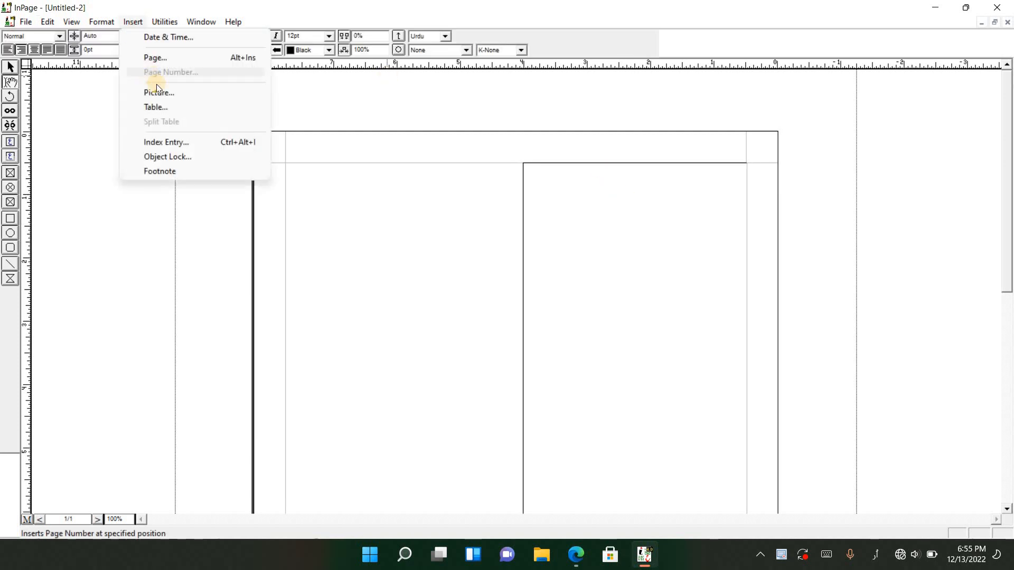
left_click(176, 107)
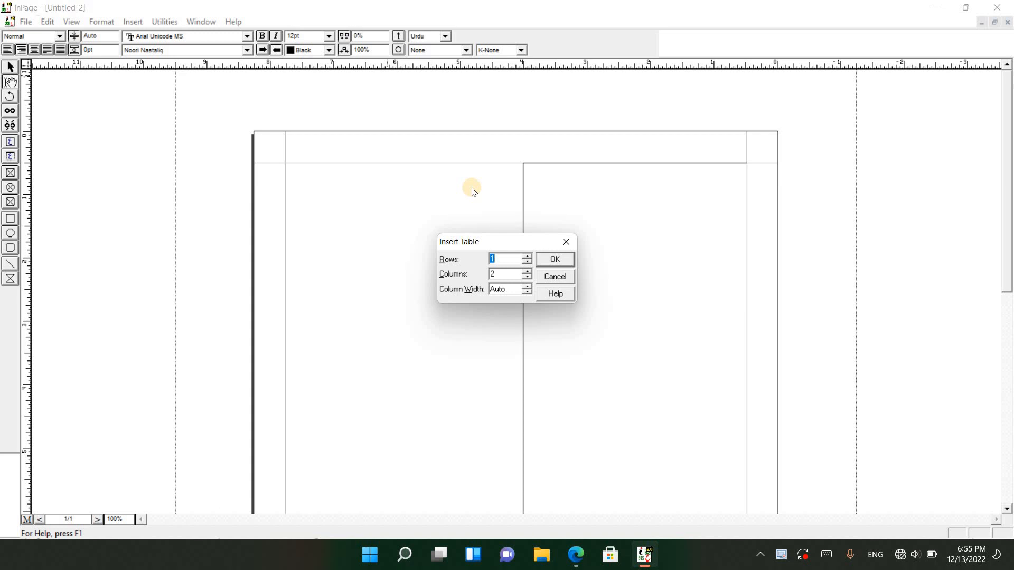
left_click(494, 257)
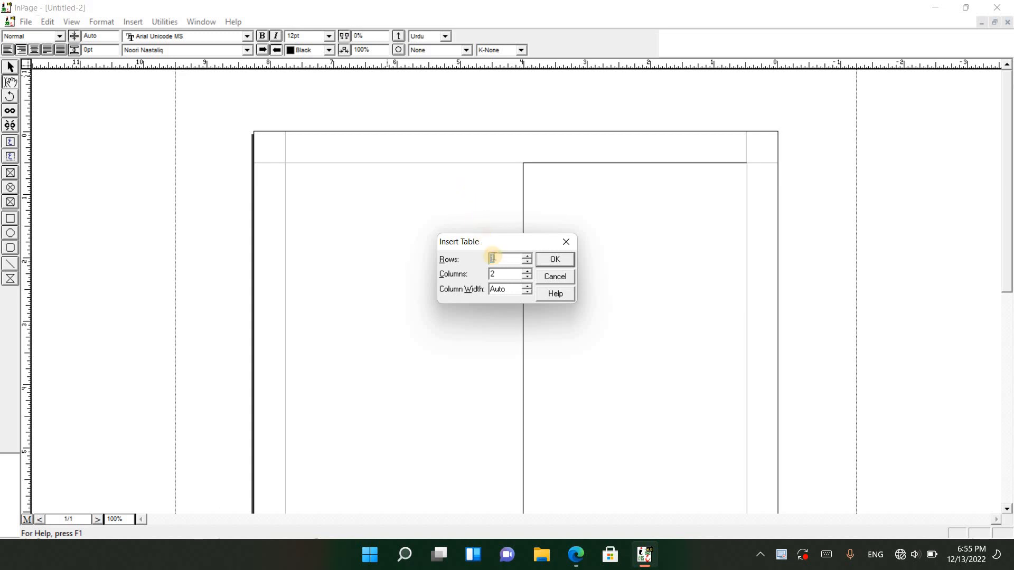
left_click(527, 272)
left_click(528, 271)
left_click(527, 277)
left_click(555, 259)
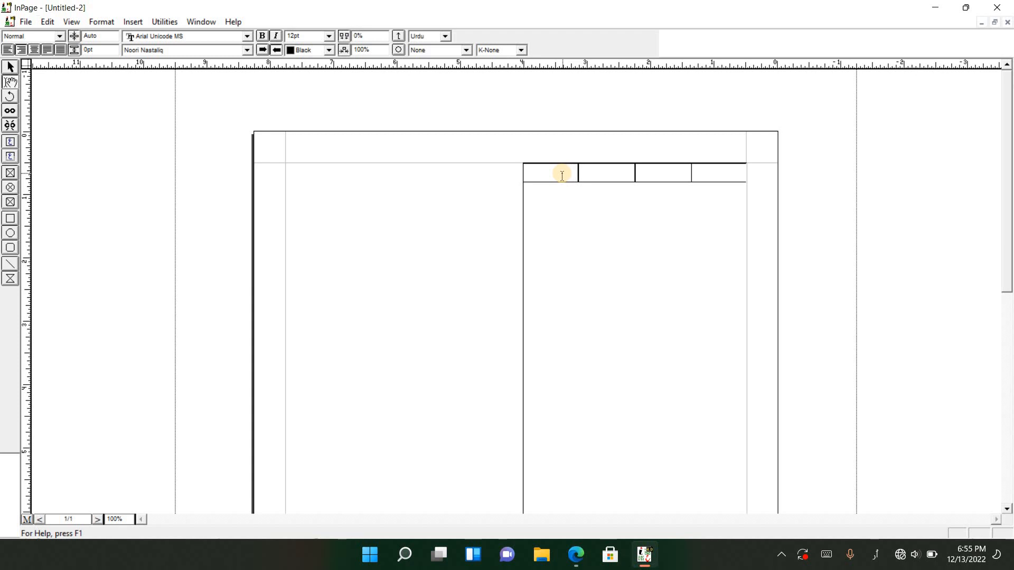
Extend the four-column table to three rows
key("Tab")
key("Tab")
key("Tab")
key("Tab")
key("Tab")
key("Tab")
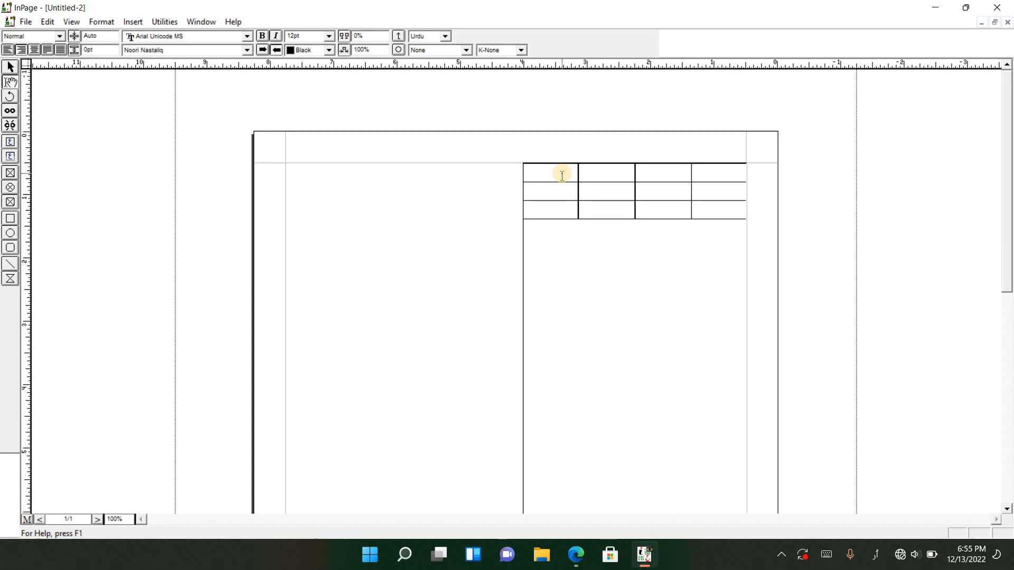
Set the font size of all the cells in the three-row table to 18pt
left_click_drag(719, 174, 559, 208)
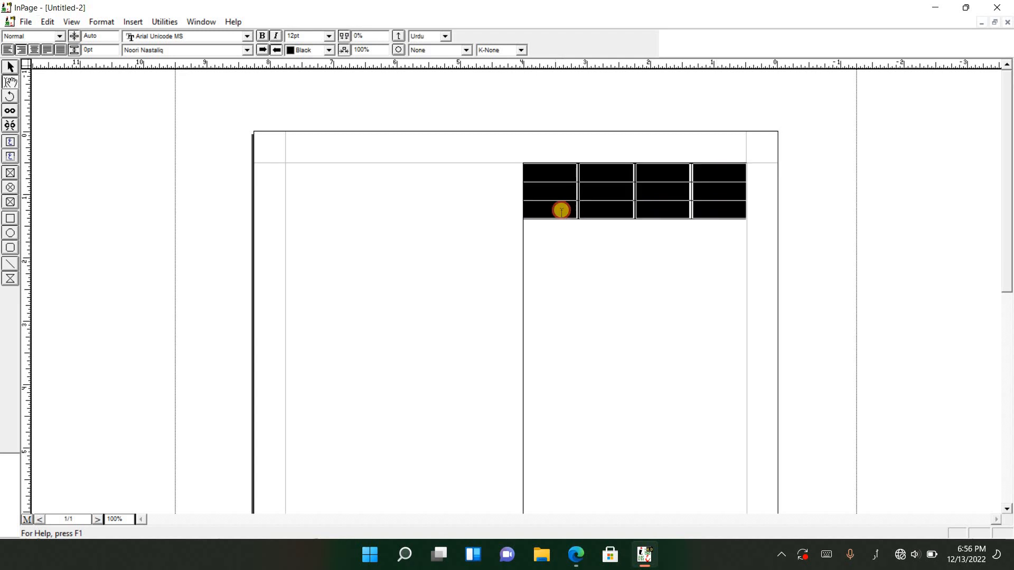
left_click(328, 36)
left_click(320, 77)
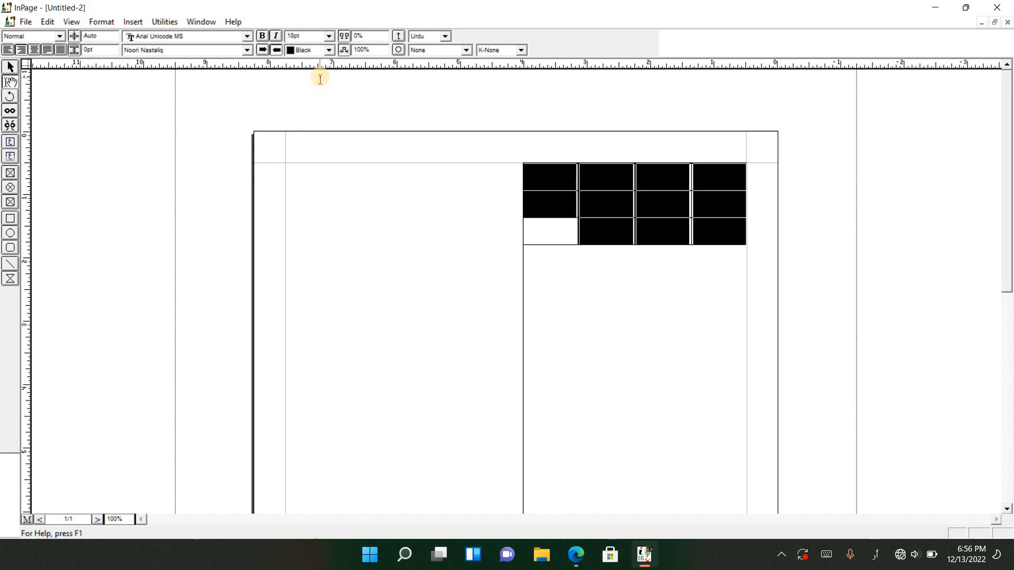
left_click(598, 230)
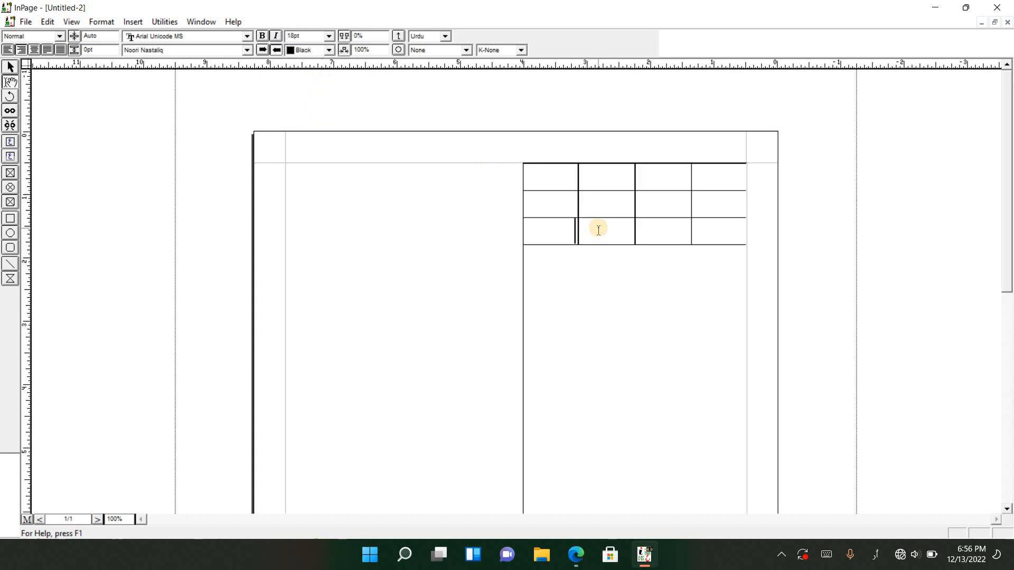
Append further rows to the four-column table until it reaches about 8.6 inches down the page
key("Tab")
key("Tab")
key("Tab")
key("Tab")
key("Tab")
key("Tab")
key("Tab")
key("Tab")
key("Tab")
key("Tab")
key("Tab")
key("Tab")
key("Tab")
key("Tab")
key("Tab")
key("Tab")
key("Tab")
key("Tab")
key("Tab")
key("Tab")
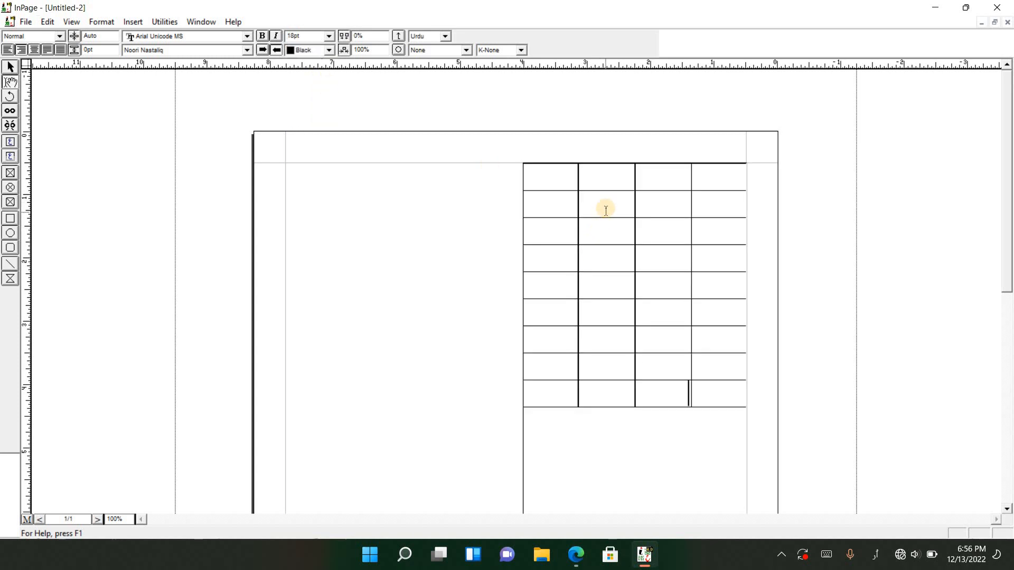
scroll(605, 210, "down", 3)
key("Tab")
key("Tab")
key("Tab")
key("Tab")
key("Tab")
key("Tab")
key("Tab")
key("Tab")
key("Tab")
key("Tab")
key("Tab")
key("Tab")
key("Tab")
key("Tab")
key("Tab")
key("Tab")
key("Tab")
key("Tab")
key("Tab")
key("Tab")
key("Tab")
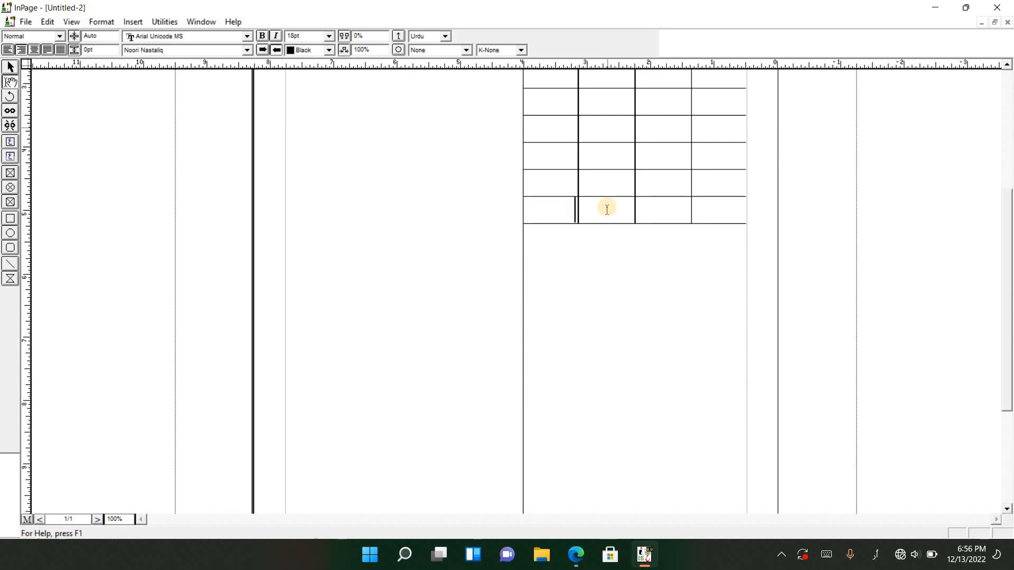
scroll(607, 209, "down", 2)
key("Tab")
key("Tab")
key("Tab")
key("Tab")
key("Tab")
key("Tab")
key("Tab")
key("Tab")
key("Tab")
key("Tab")
key("Tab")
key("Tab")
key("Tab")
key("Tab")
key("Tab")
key("Tab")
key("Tab")
key("Tab")
key("Tab")
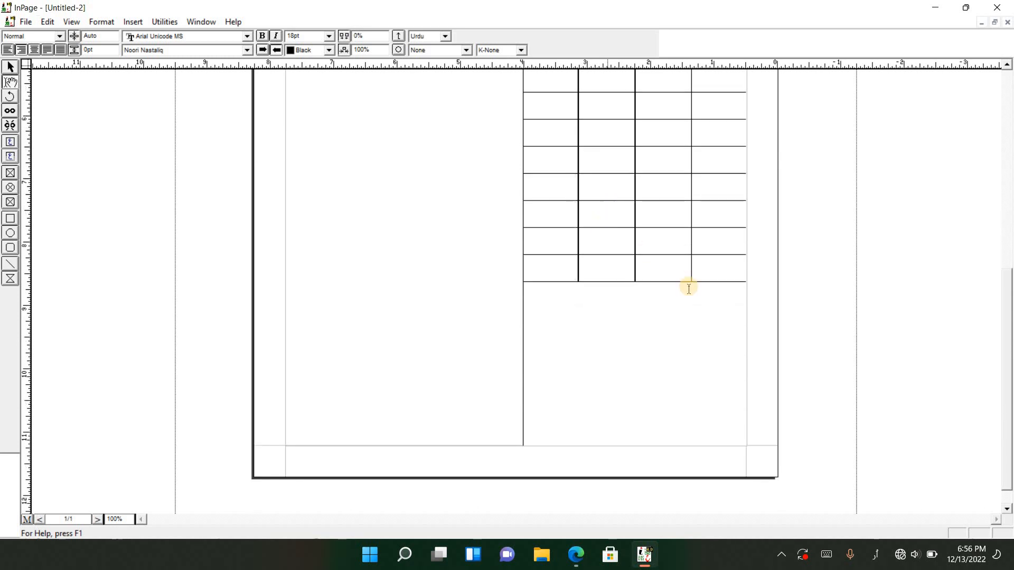
Draw a second text box about 3.8 inches wide between the left margin and the four-column table
scroll(685, 285, "up", 5)
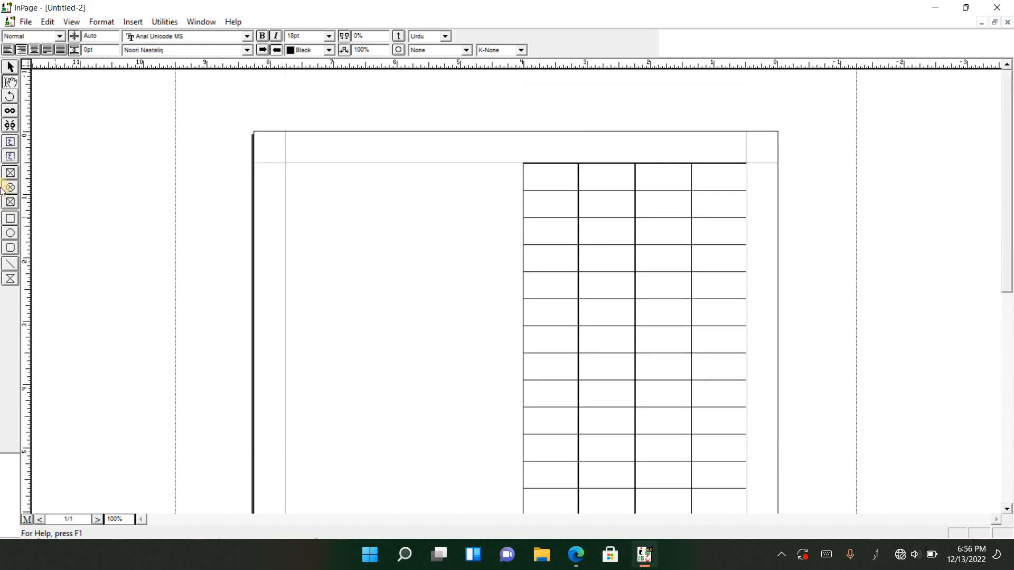
left_click(10, 143)
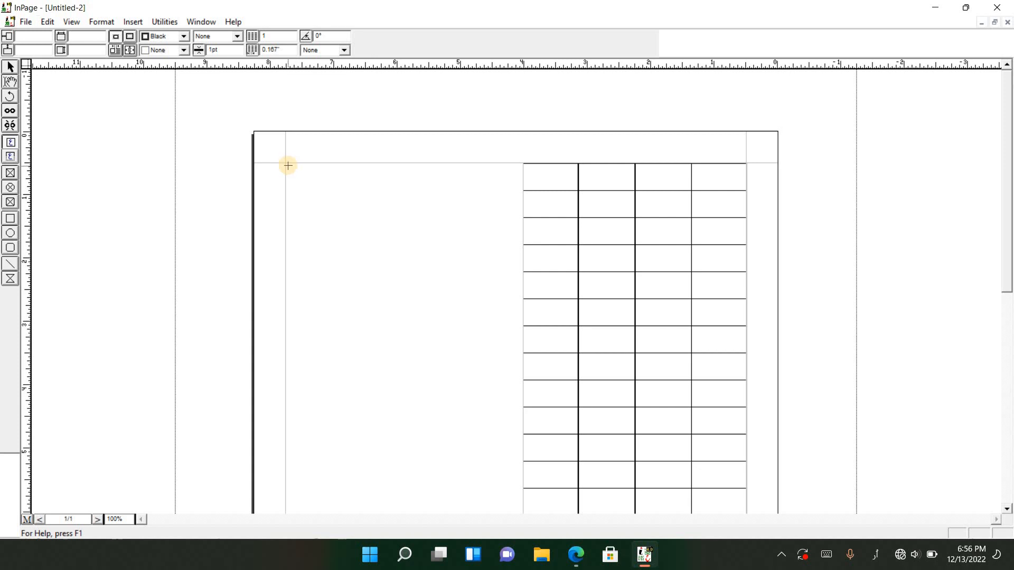
left_click_drag(288, 165, 522, 355)
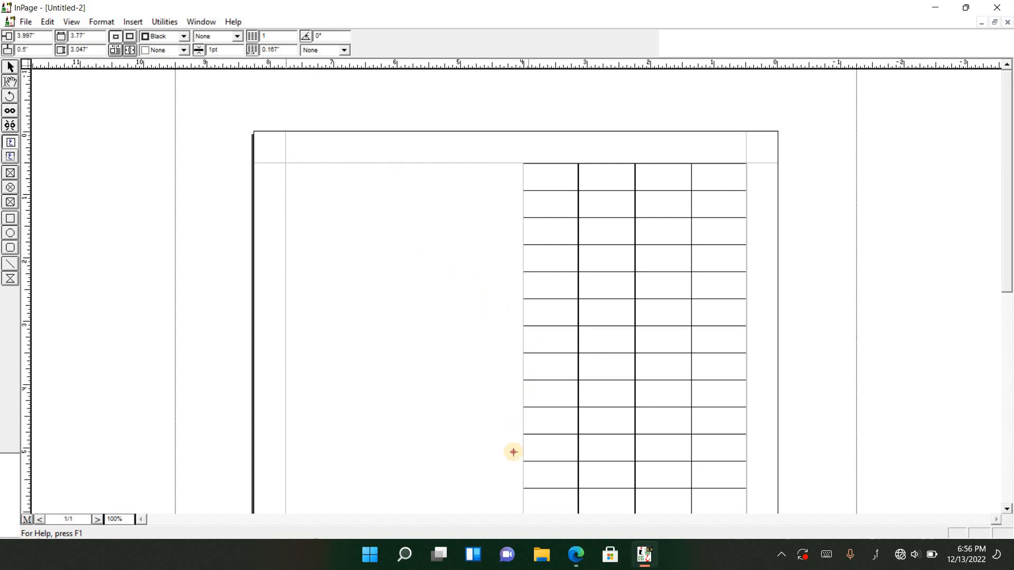
left_click_drag(505, 564, 523, 423)
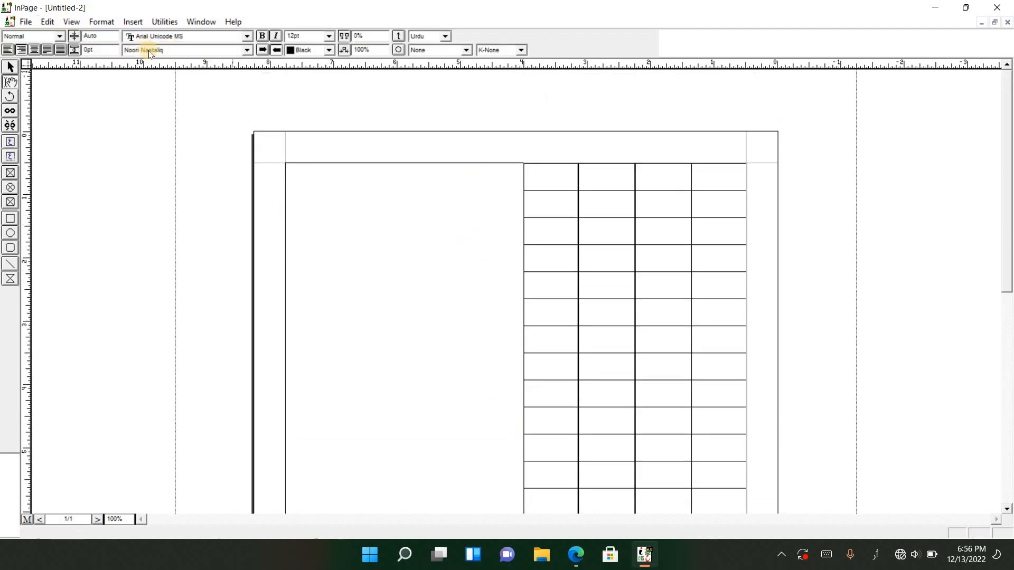
Insert a table with 1 row and 1 column in the second text box
left_click(139, 22)
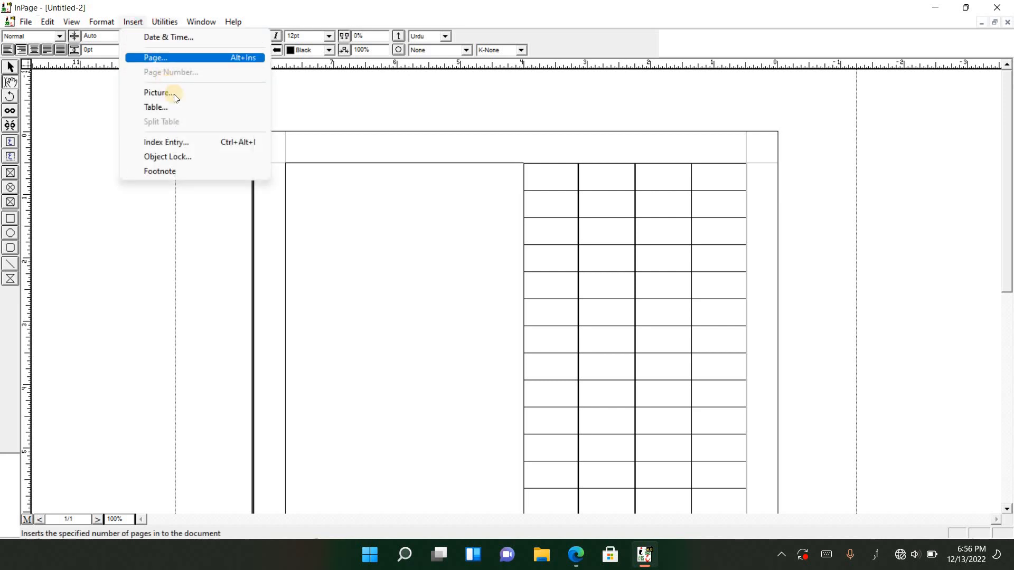
left_click(174, 108)
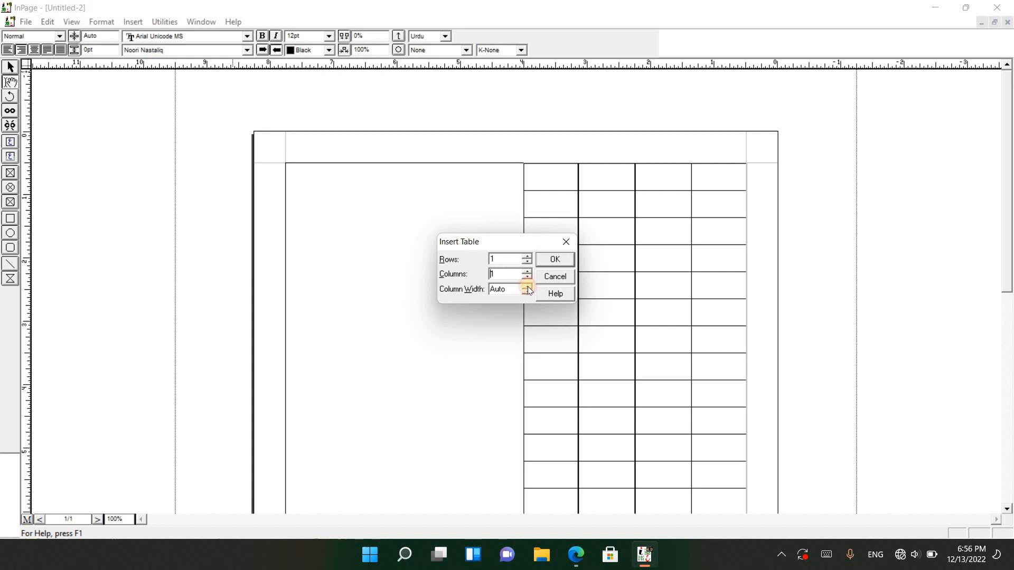
left_click(549, 259)
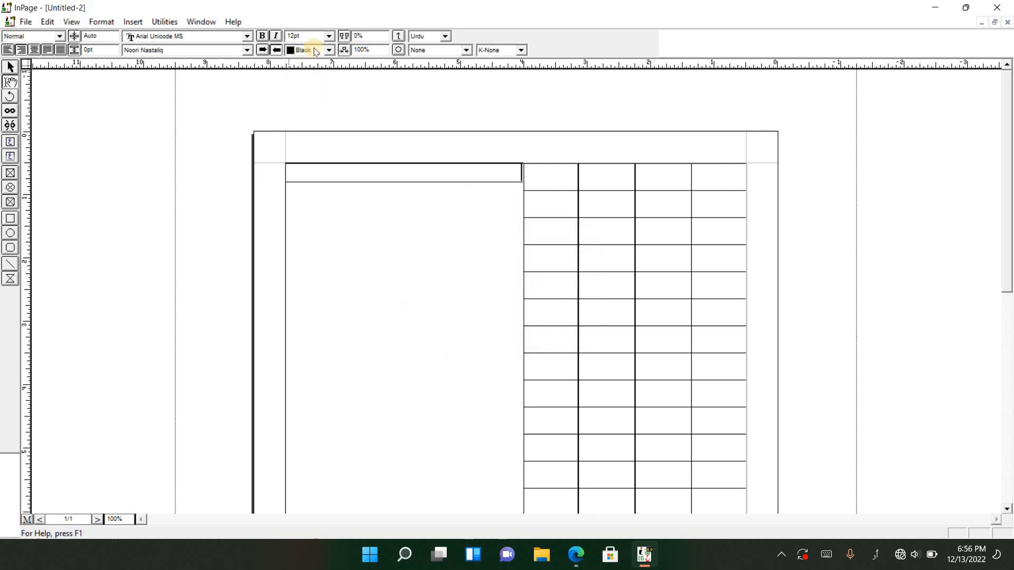
Set the font size of the single-cell table to 18pt
left_click(328, 36)
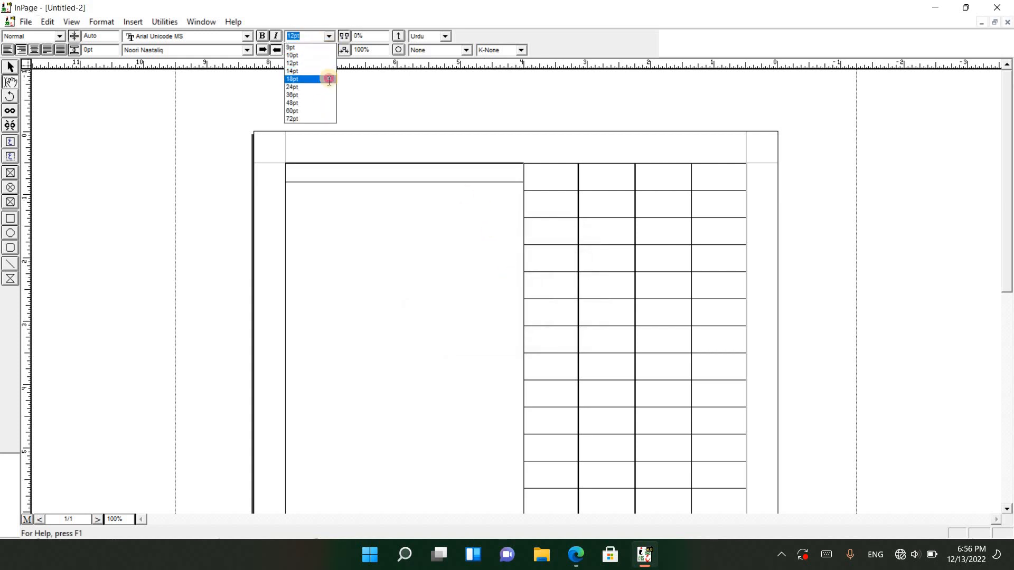
left_click(328, 79)
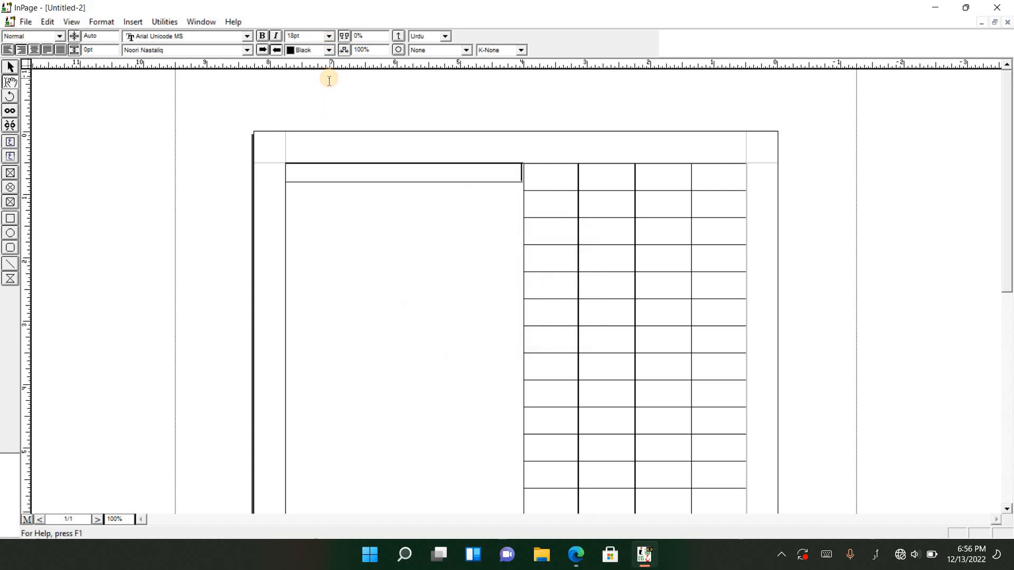
double_click(492, 174)
double_click(491, 173)
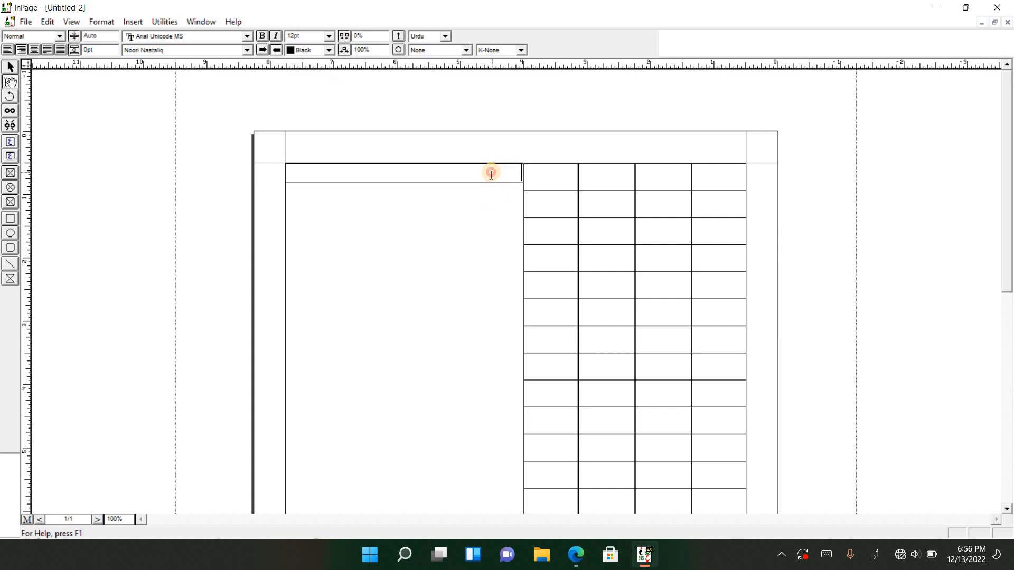
left_click(328, 37)
left_click(323, 79)
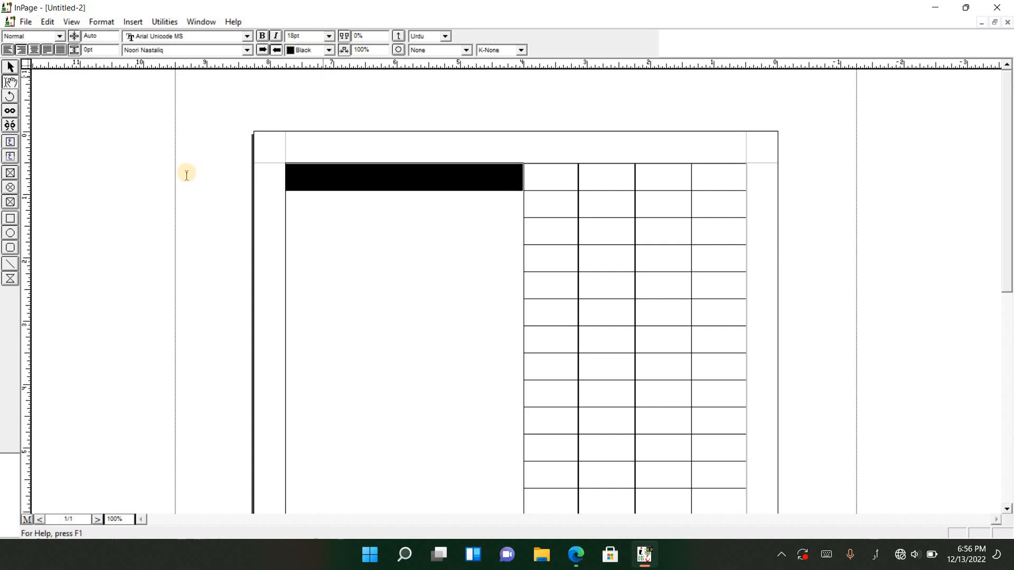
Merge the four cells of the third row in the four-column table and remove the merged cell's extra blank lines
left_click(546, 180)
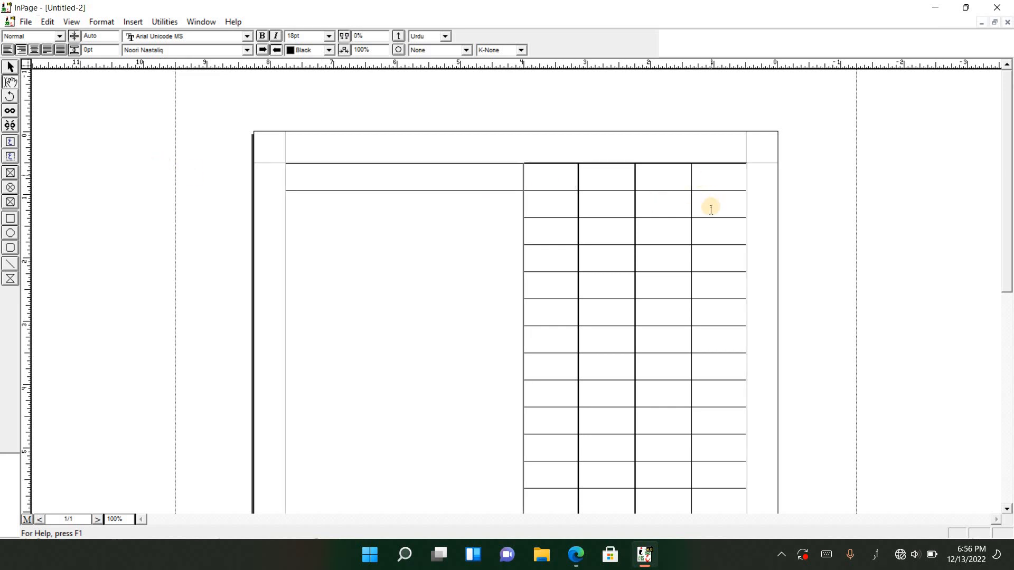
left_click_drag(724, 232, 541, 236)
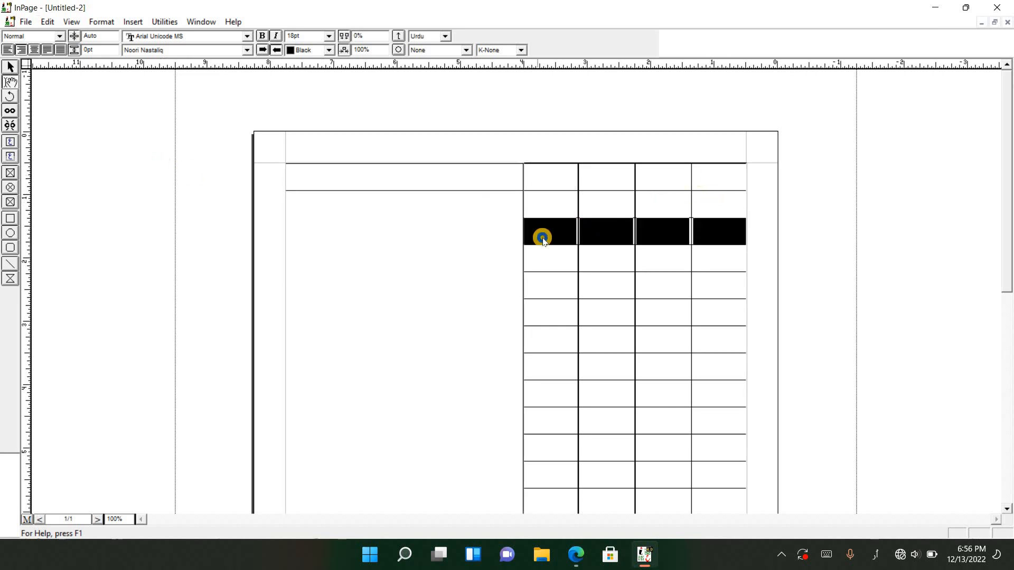
right_click(540, 233)
left_click(586, 417)
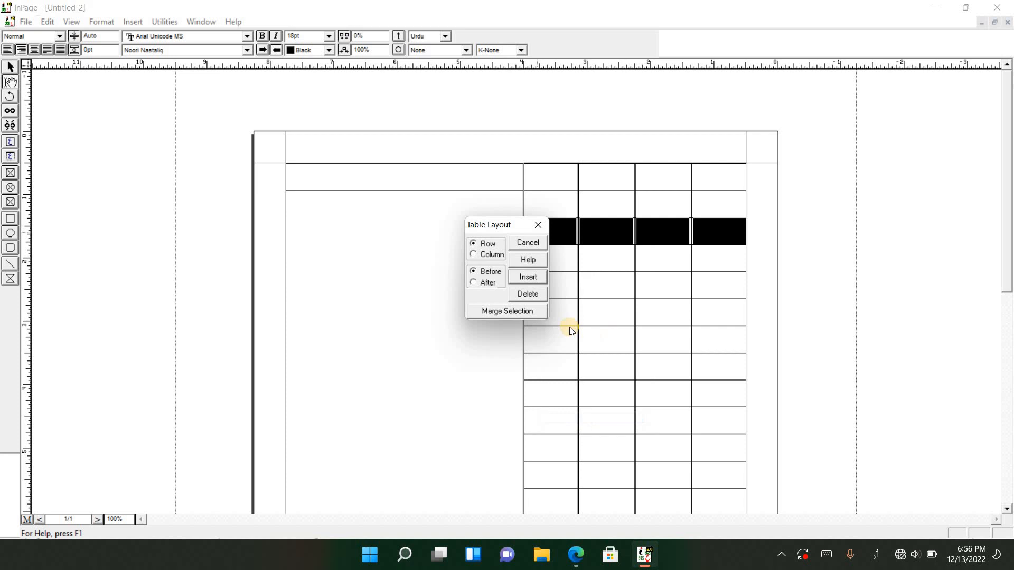
left_click(533, 313)
key("BackSpace")
key("BackSpace")
key("BackSpace")
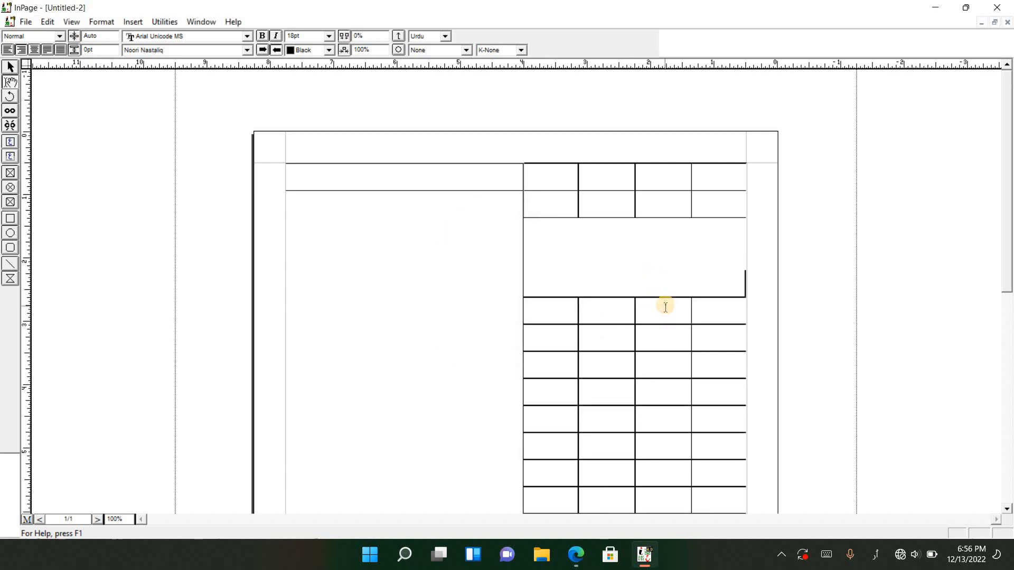
Merge the four cells of the sixth row in the four-column table into one single-line cell
left_click_drag(732, 319, 543, 317)
right_click(546, 319)
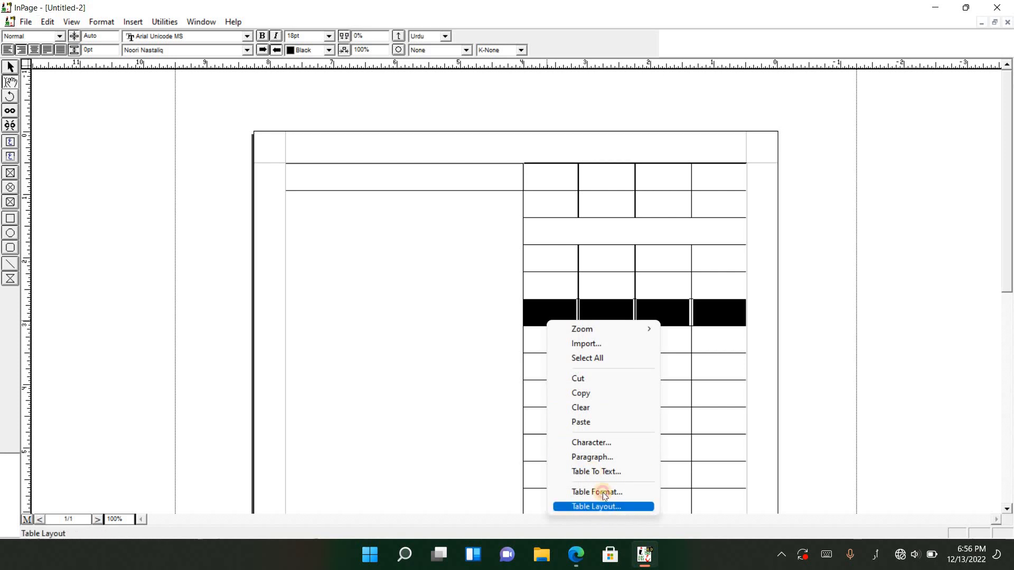
left_click(602, 507)
left_click(536, 316)
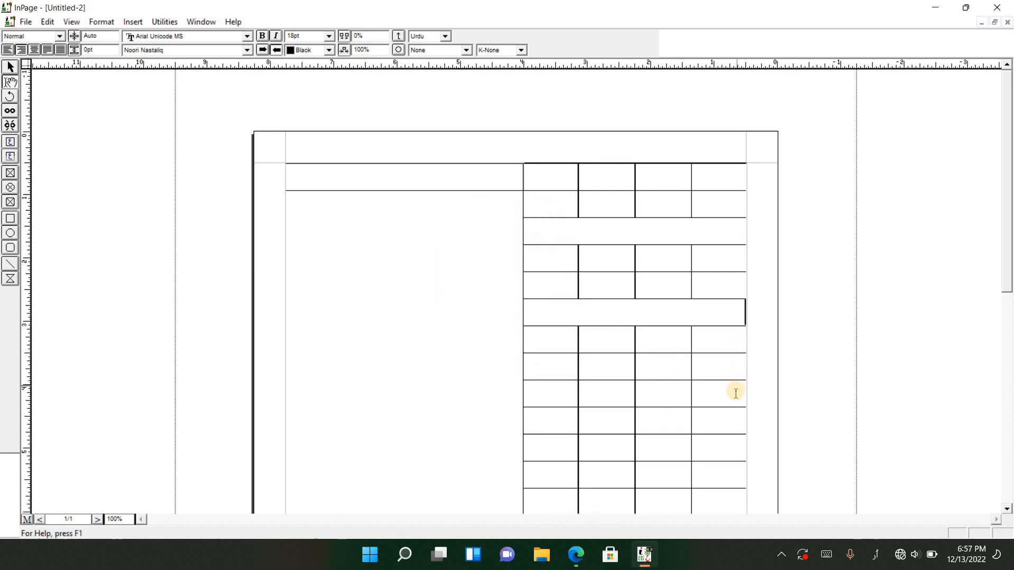
Merge the four cells of the ninth row in the four-column table into one single-line cell
left_click_drag(736, 391, 569, 400)
right_click(569, 400)
left_click(590, 376)
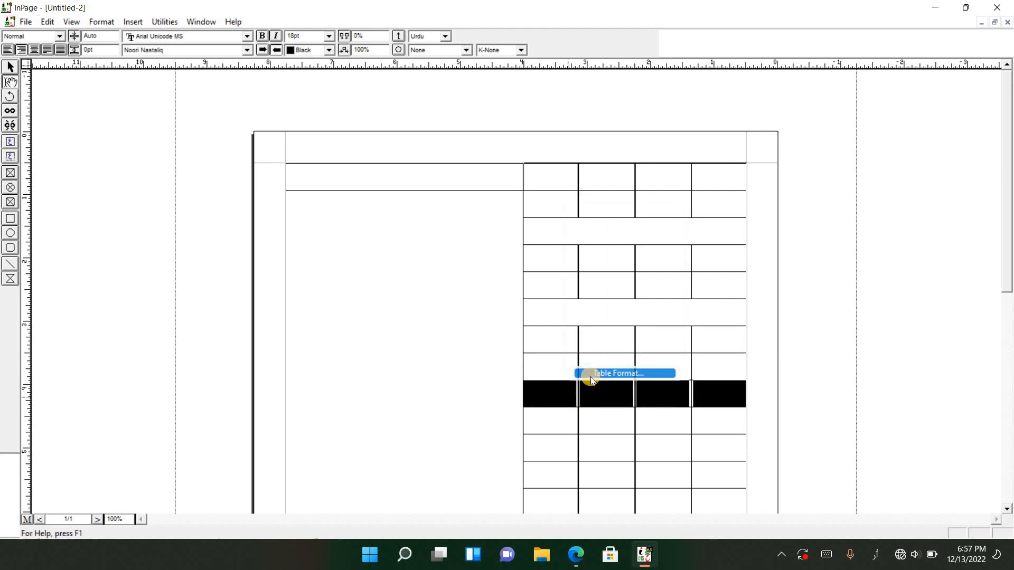
left_click(584, 258)
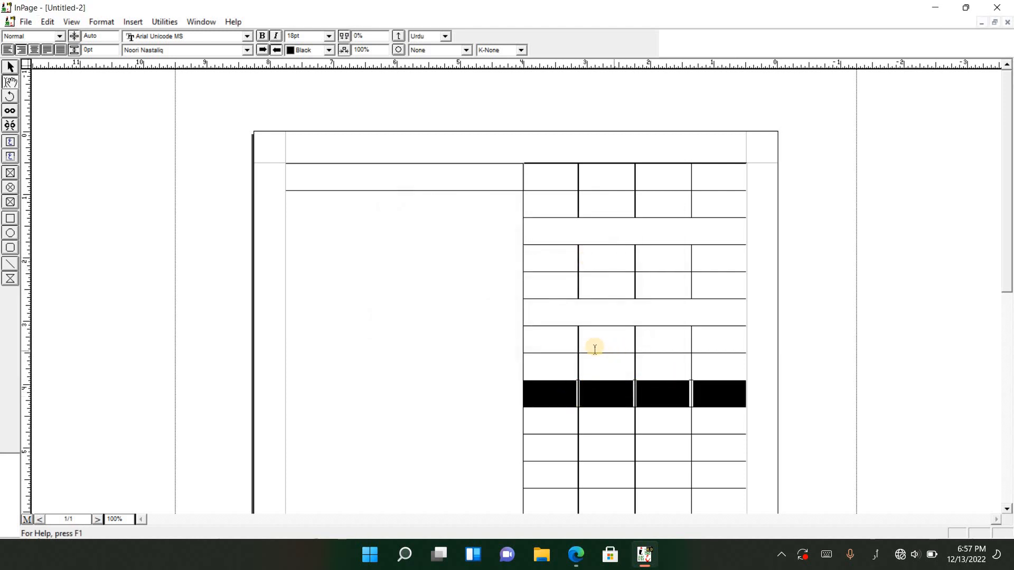
right_click(657, 392)
left_click(696, 383)
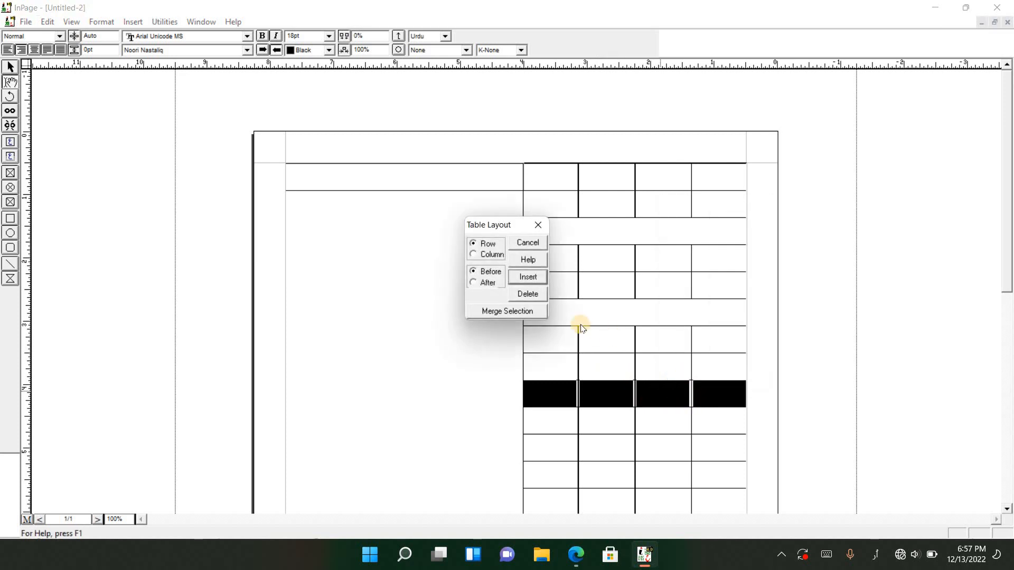
left_click(533, 312)
key("ctrl+z")
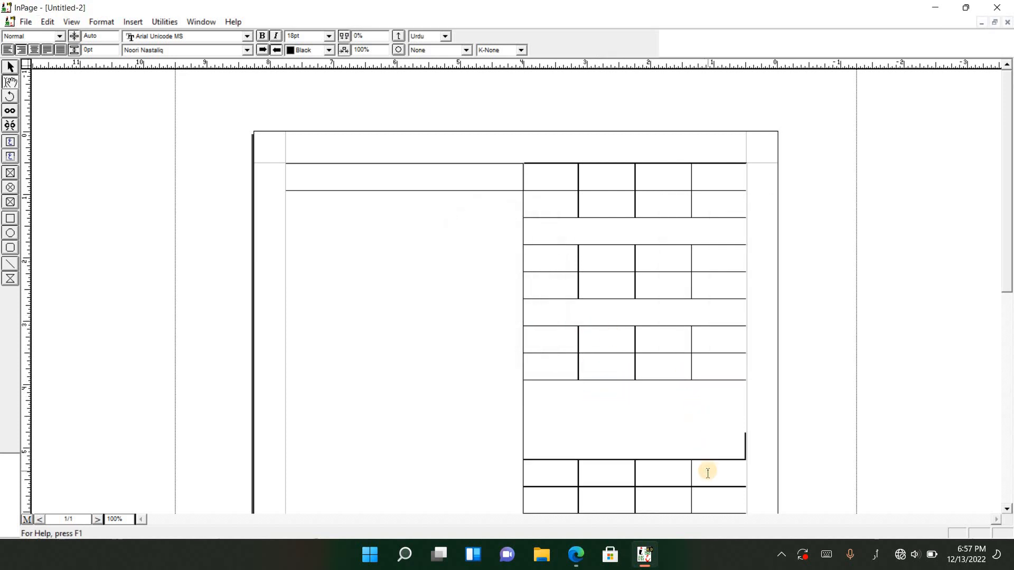
Merge the four cells of the twelfth row in the four-column table into one single-line cell
scroll(729, 389, "down", 3)
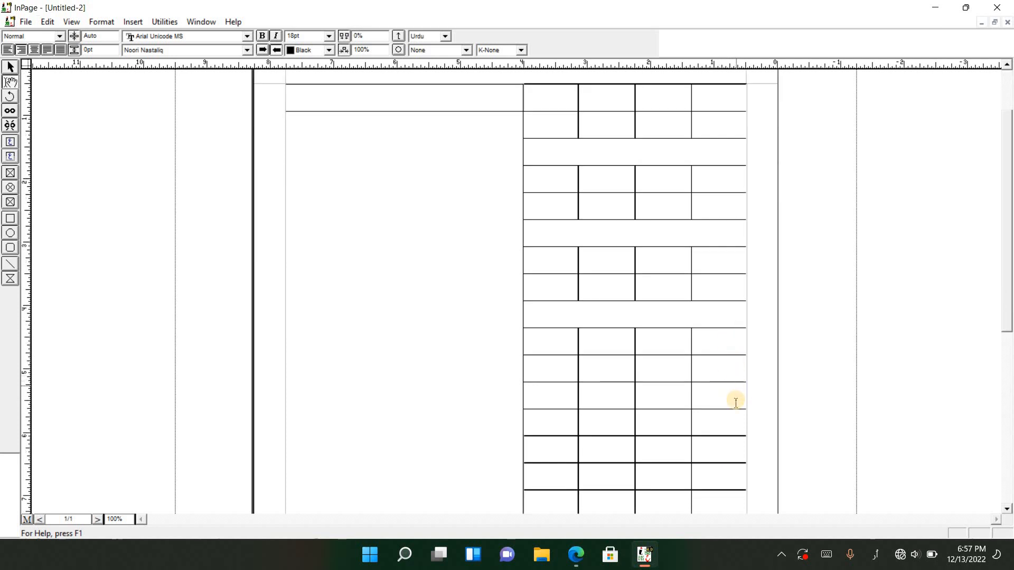
left_click_drag(733, 401, 509, 407)
right_click(560, 410)
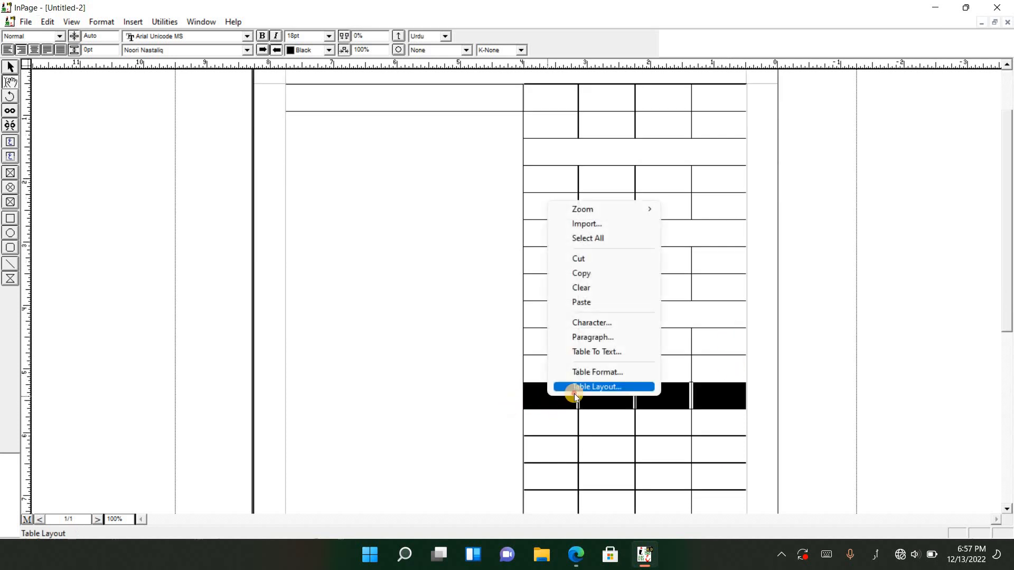
left_click(574, 387)
left_click(531, 310)
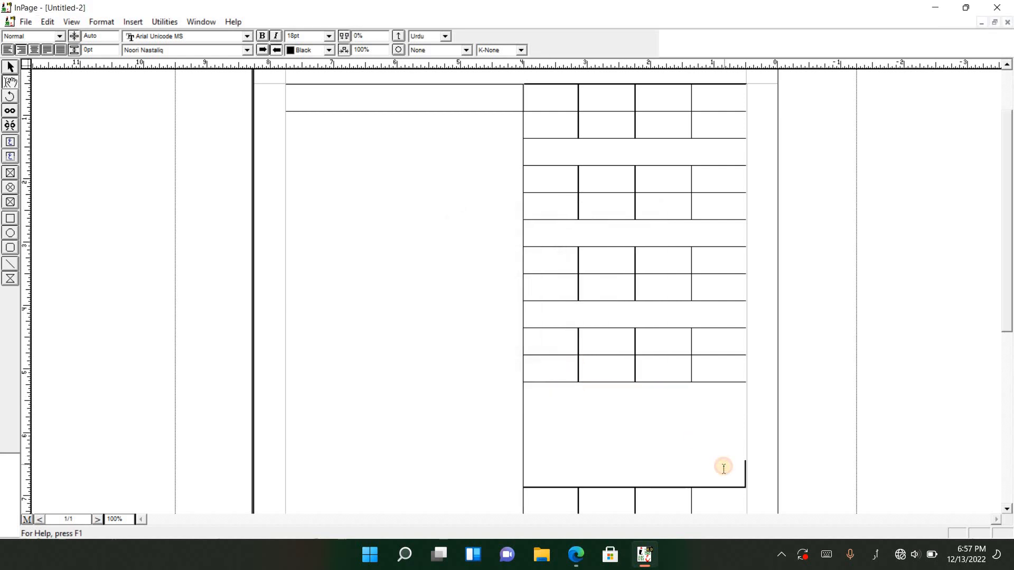
Merge the four cells of the fifteenth row in the four-column table into one single-line cell
scroll(687, 364, "down", 3)
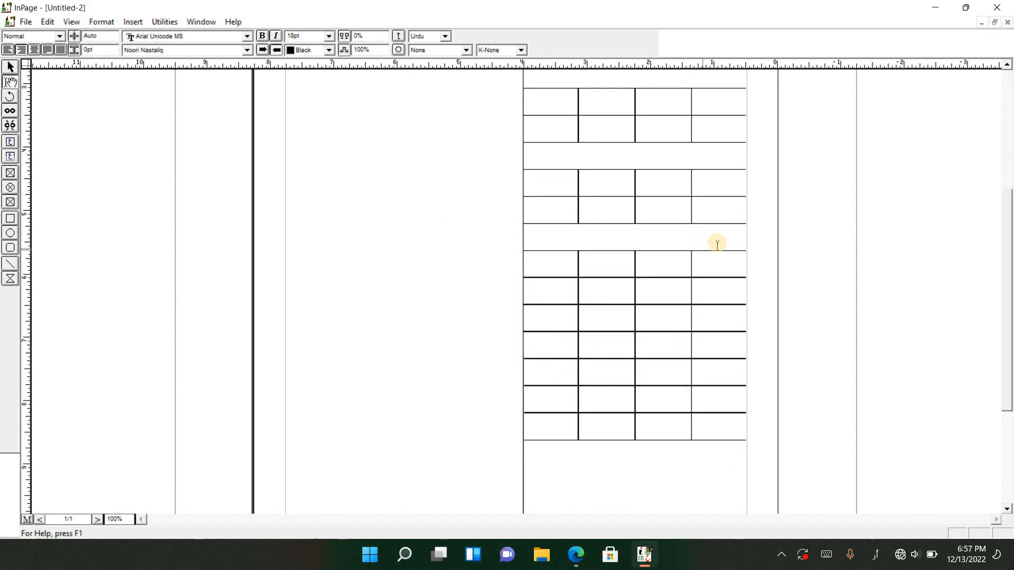
left_click_drag(729, 318, 526, 325)
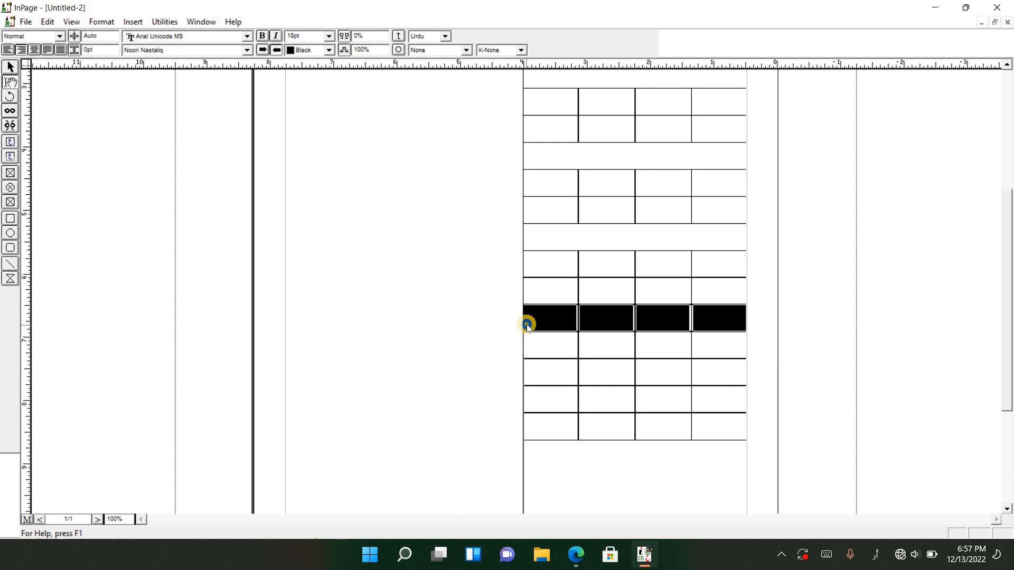
right_click(527, 324)
left_click(563, 510)
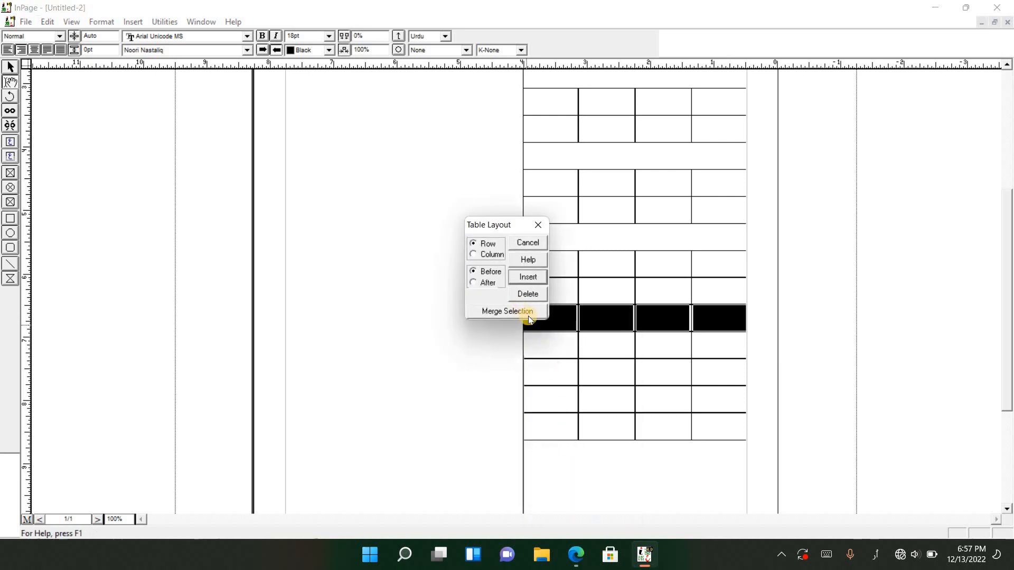
left_click(525, 312)
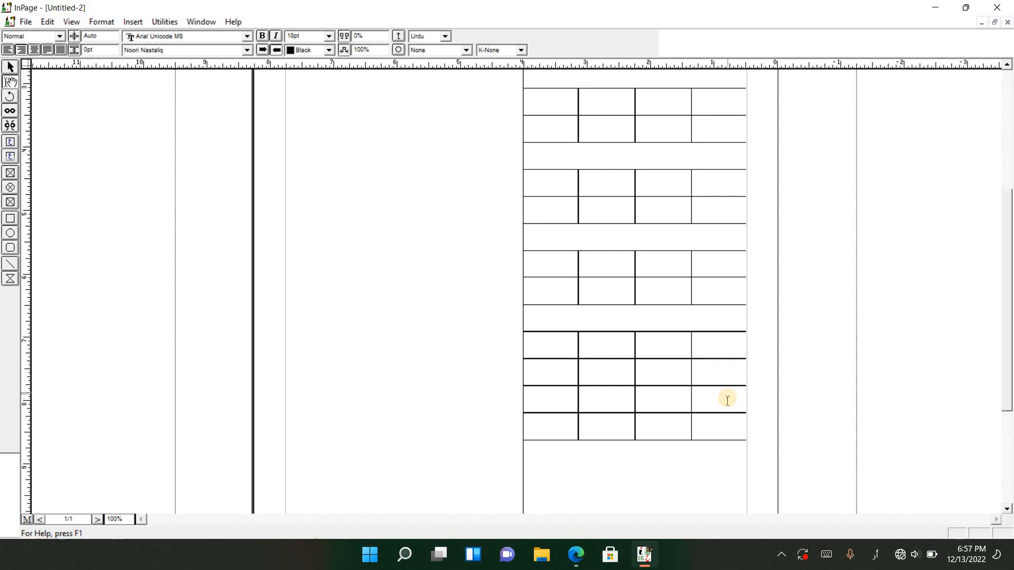
Merge the four cells of the eighteenth row in the four-column table and remove the merged cell's extra blank lines
left_click_drag(727, 400, 559, 401)
right_click(559, 402)
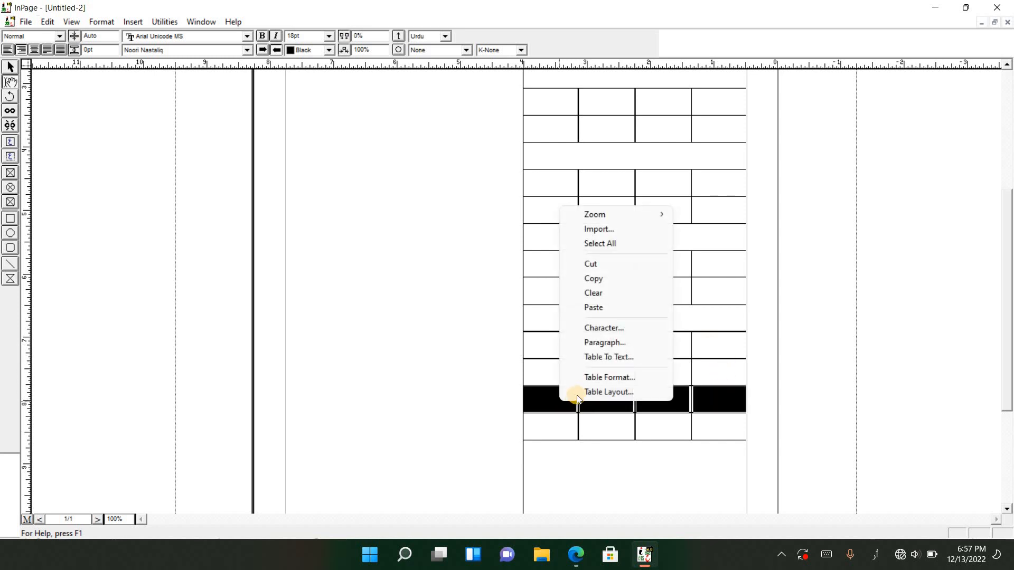
left_click(576, 392)
left_click(539, 316)
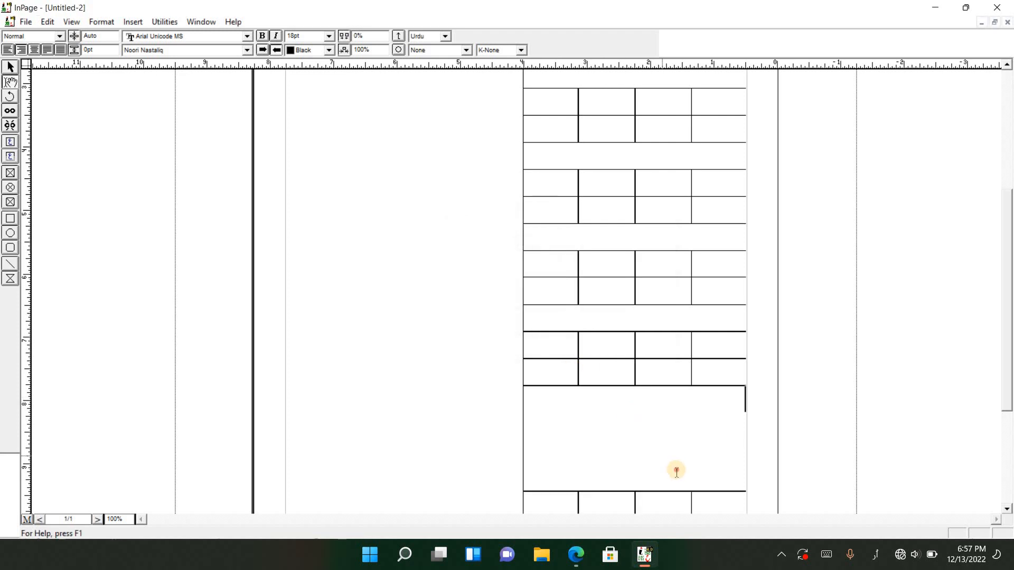
Merge the four cells of the last row in the four-column table into one single-line cell
left_click_drag(730, 427, 560, 424)
right_click(560, 423)
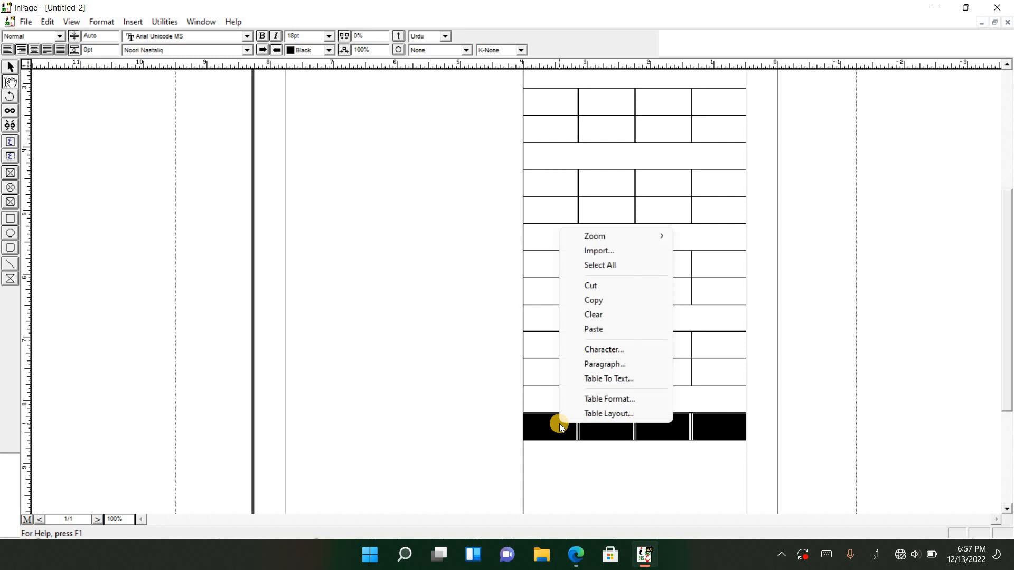
left_click(587, 411)
left_click(514, 313)
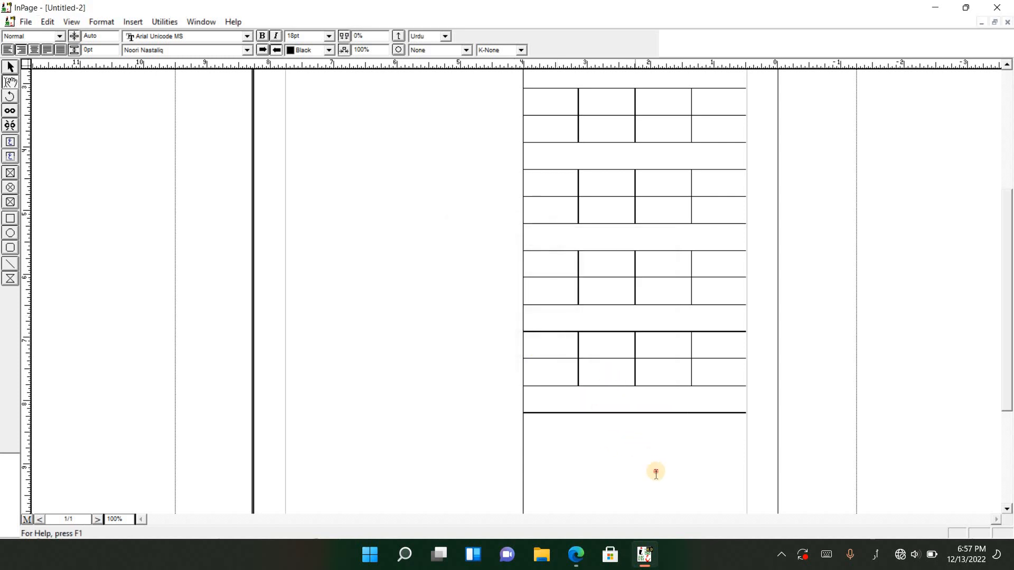
Insert a table with 1 row and 3 columns below the four-column table and set its font size to 18pt
scroll(658, 401, "down", 3)
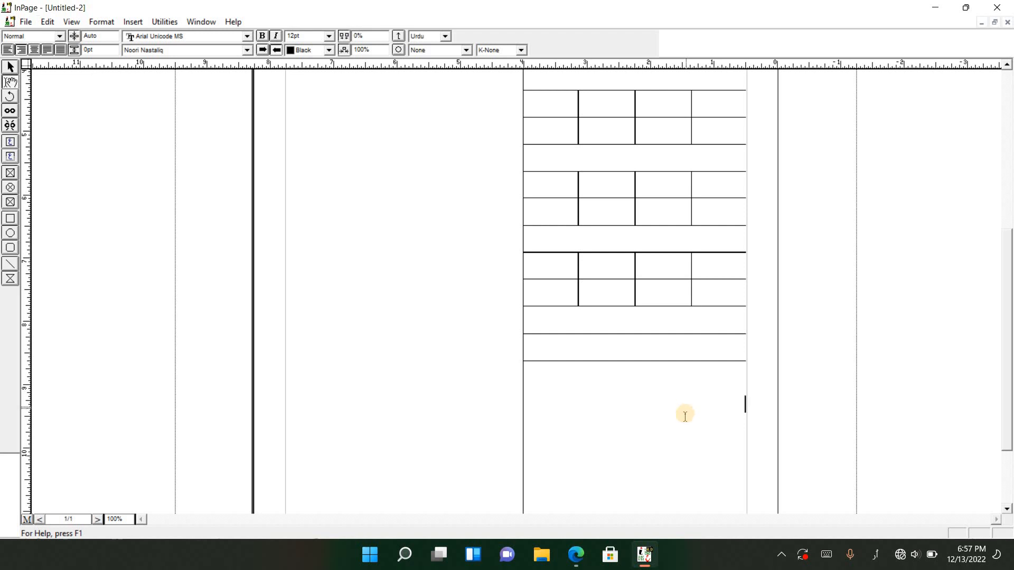
left_click(137, 23)
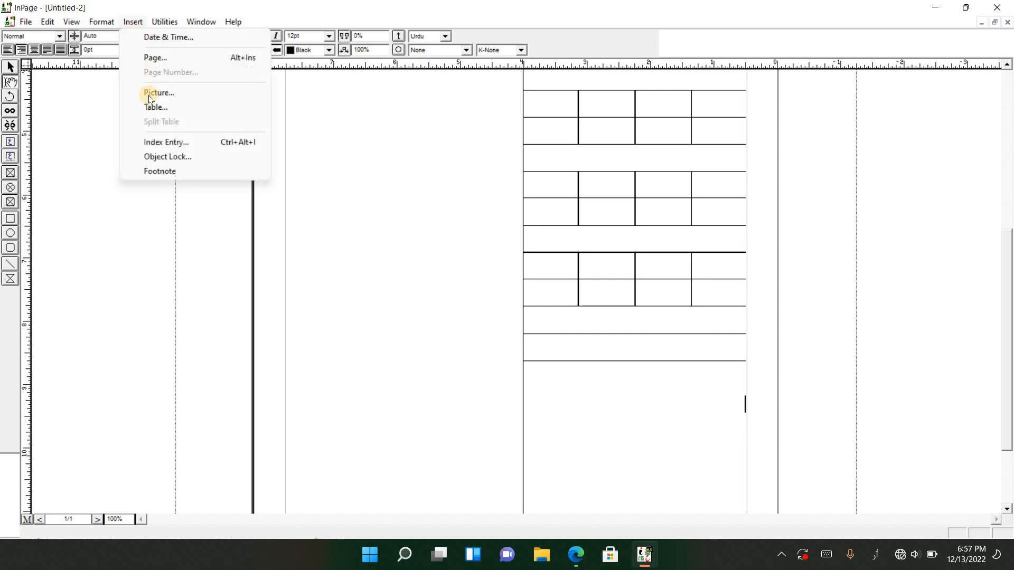
left_click(169, 106)
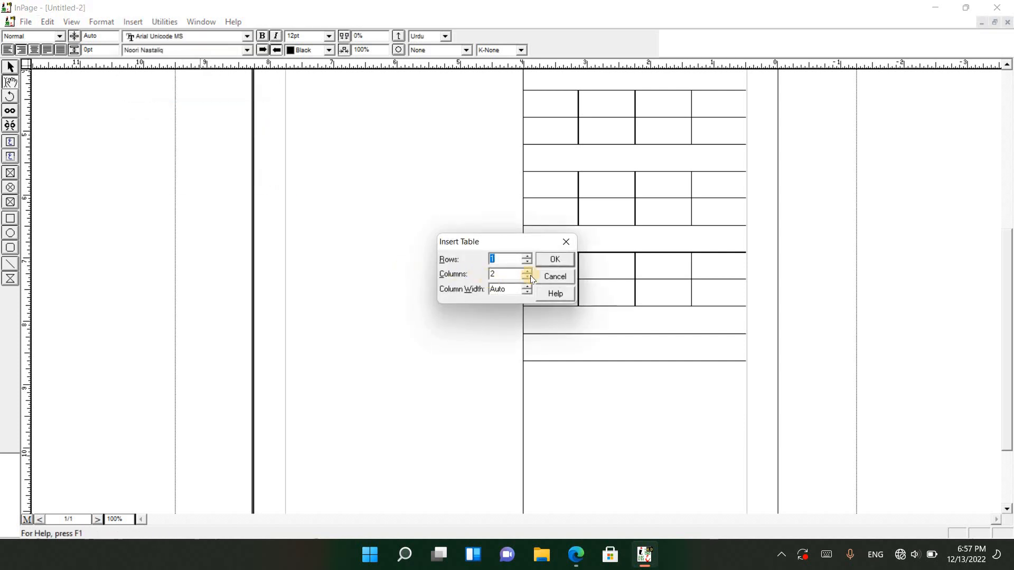
left_click(554, 261)
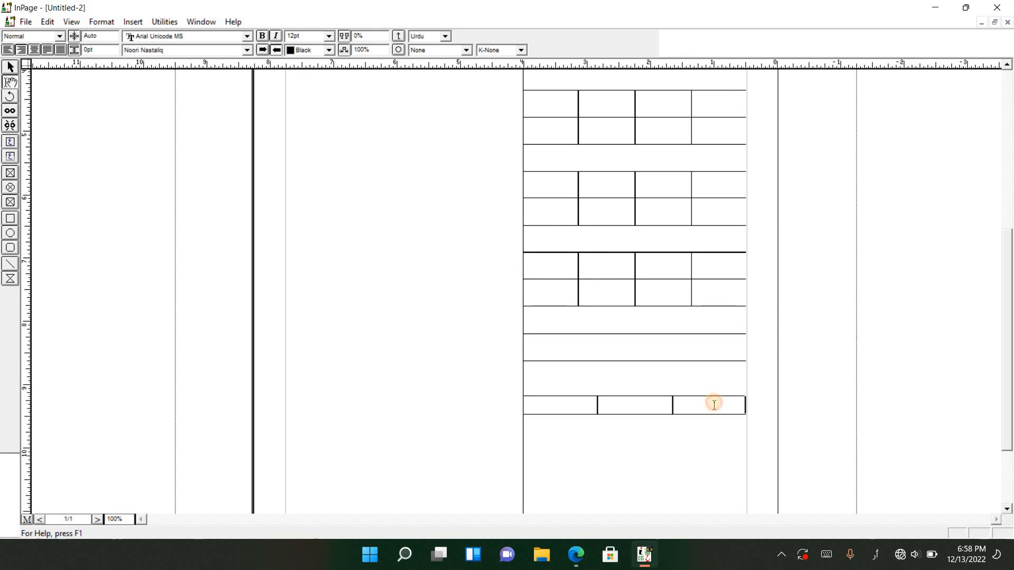
left_click_drag(701, 401, 564, 408)
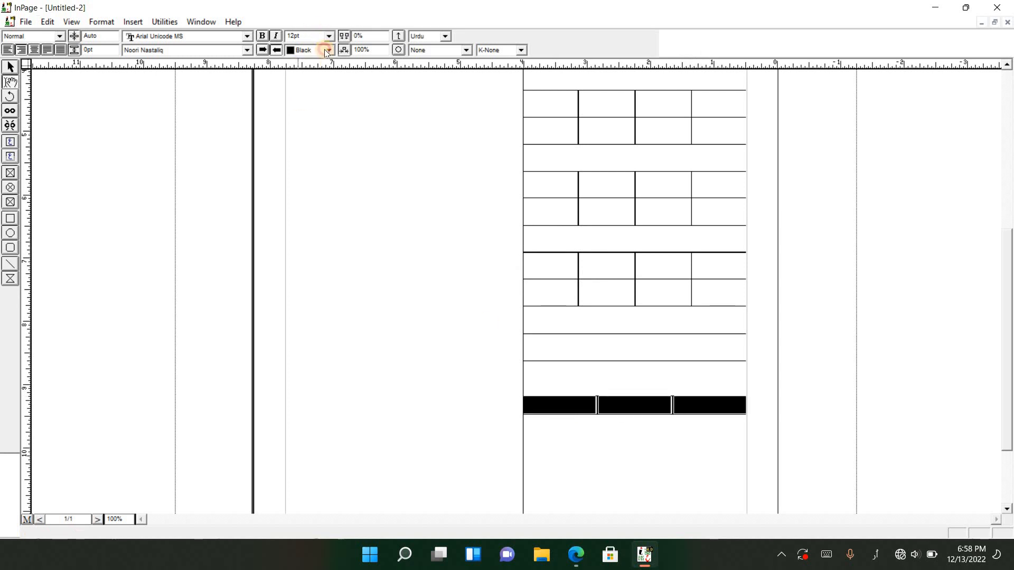
left_click(316, 80)
left_click(566, 410)
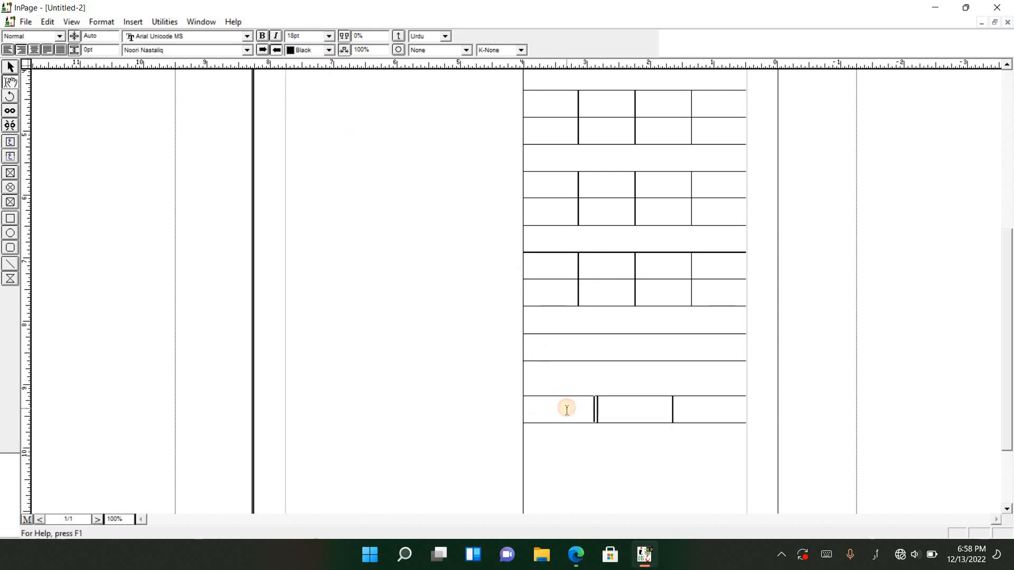
Add three more rows to the three-column table to make four rows
key("Tab")
key("Tab")
key("Tab")
key("Tab")
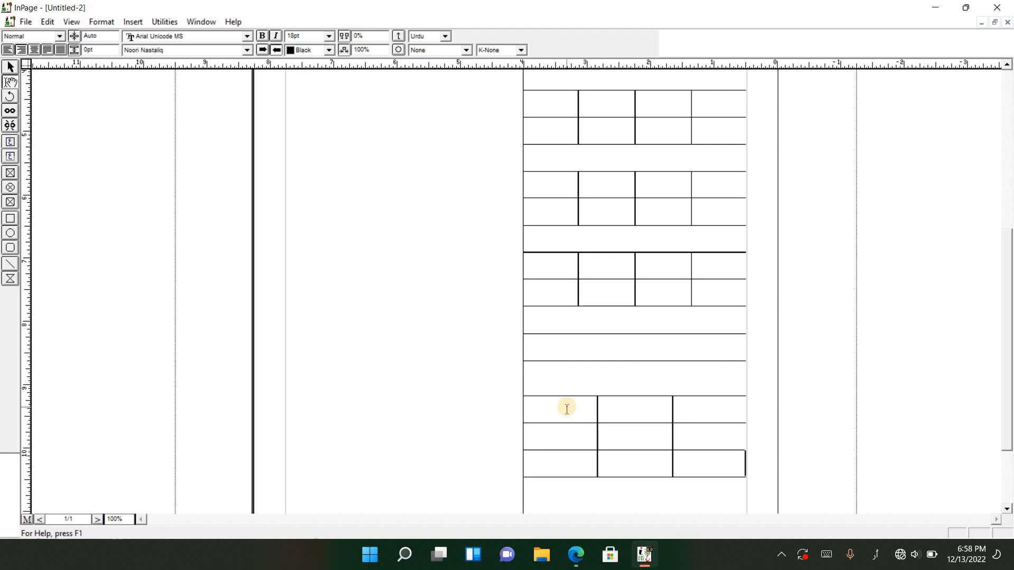
key("Tab")
key("Tab")
scroll(559, 365, "down", 3)
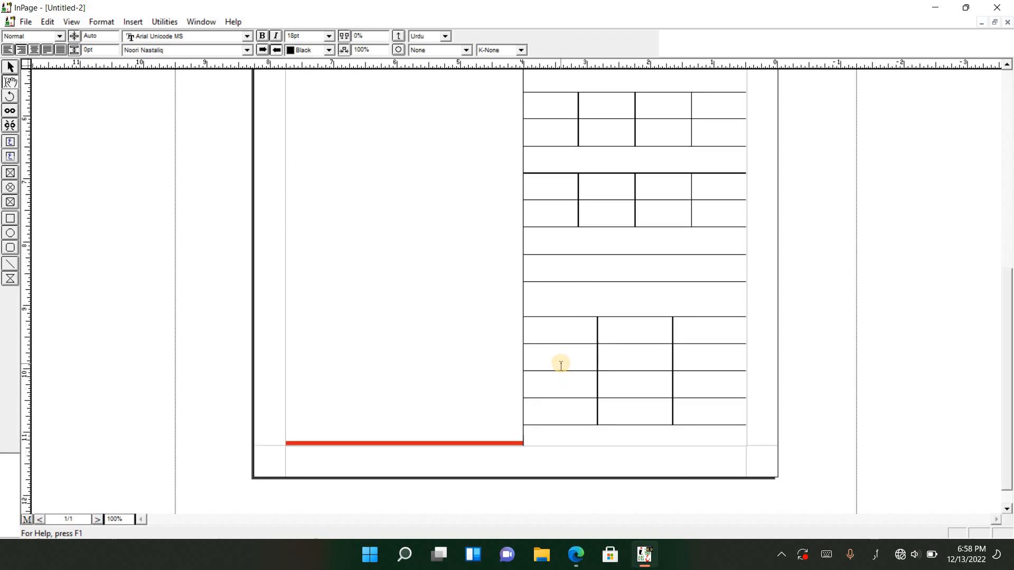
Add rows to the single-column table in the other text box until it reaches the bottom of the page
left_click(490, 426)
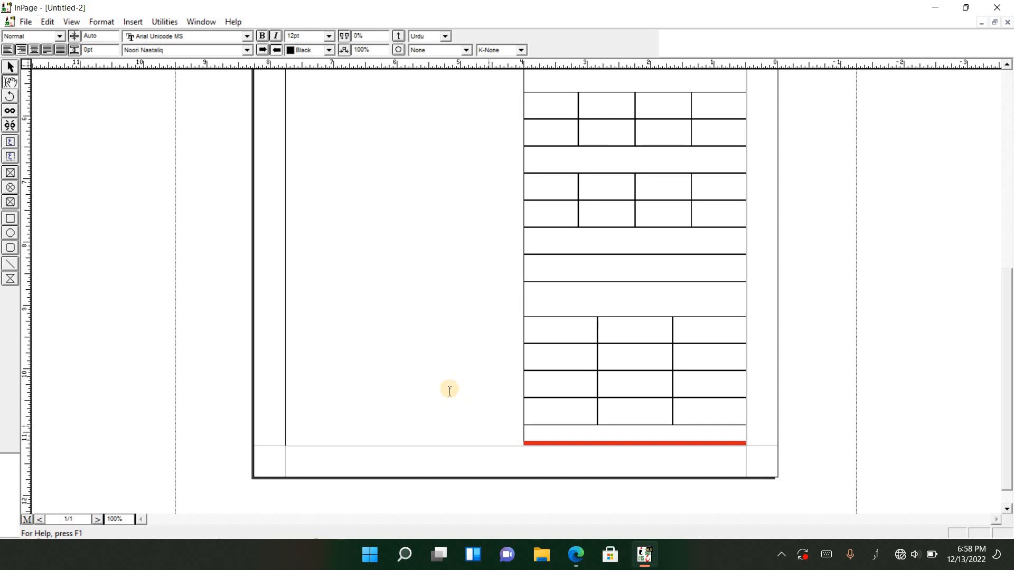
left_click(547, 438)
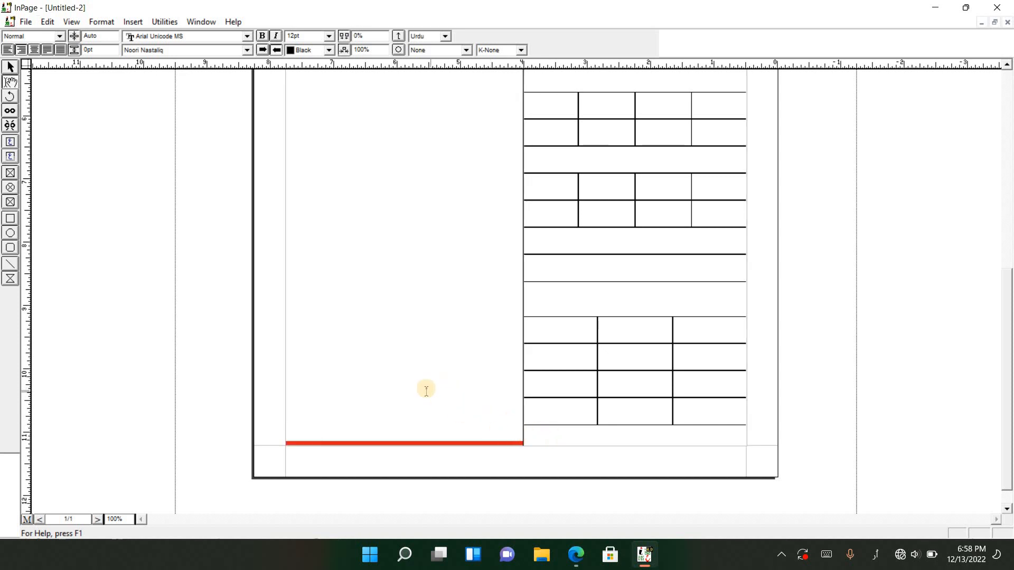
scroll(427, 385, "up", 2)
scroll(426, 359, "up", 2)
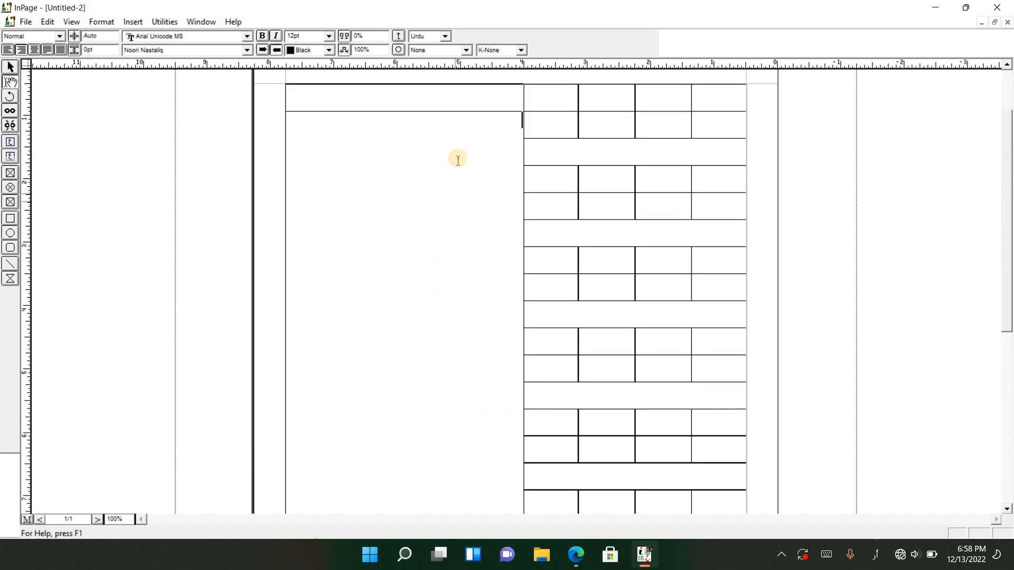
left_click(463, 103)
key("Tab")
key("Tab")
key("Tab")
key("Tab")
key("Tab")
key("Tab")
key("Tab")
key("Tab")
key("Tab")
key("Tab")
key("Tab")
key("Tab")
key("Tab")
key("Tab")
key("Tab")
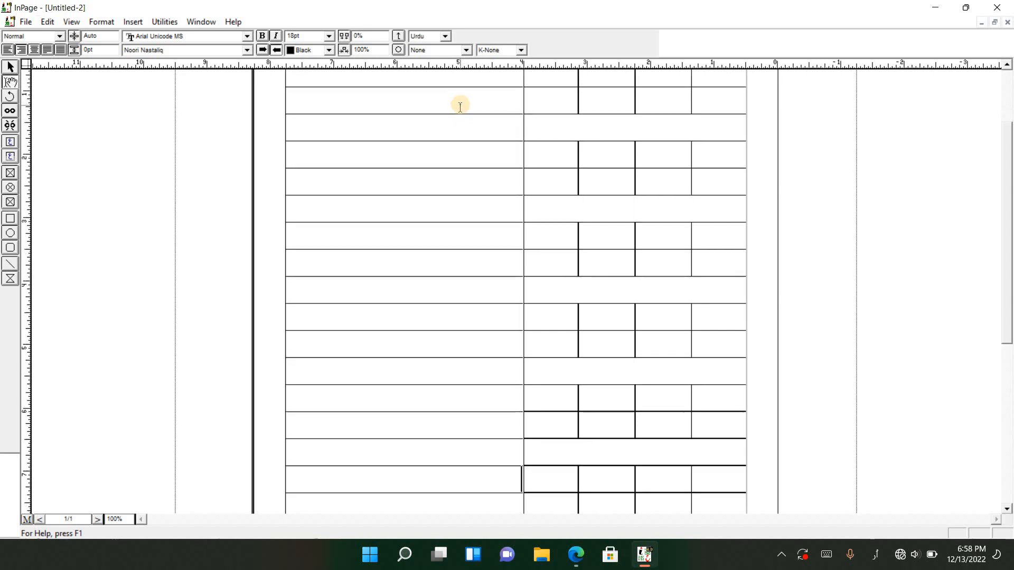
key("Tab")
key("Tab")
key("Tab")
key("Tab")
key("Tab")
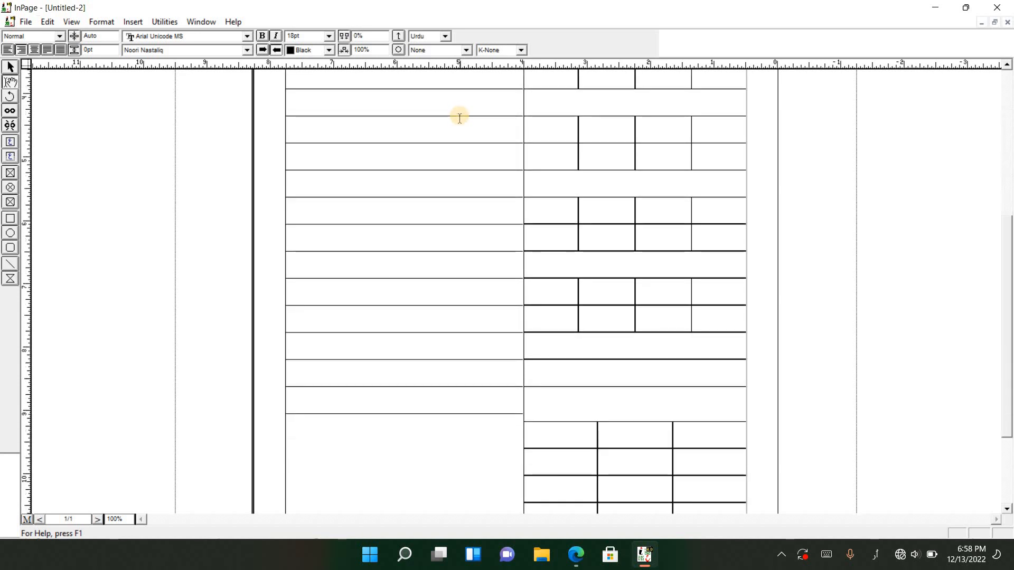
key("Tab")
key("Tab")
key("Tab")
key("Tab")
key("Tab")
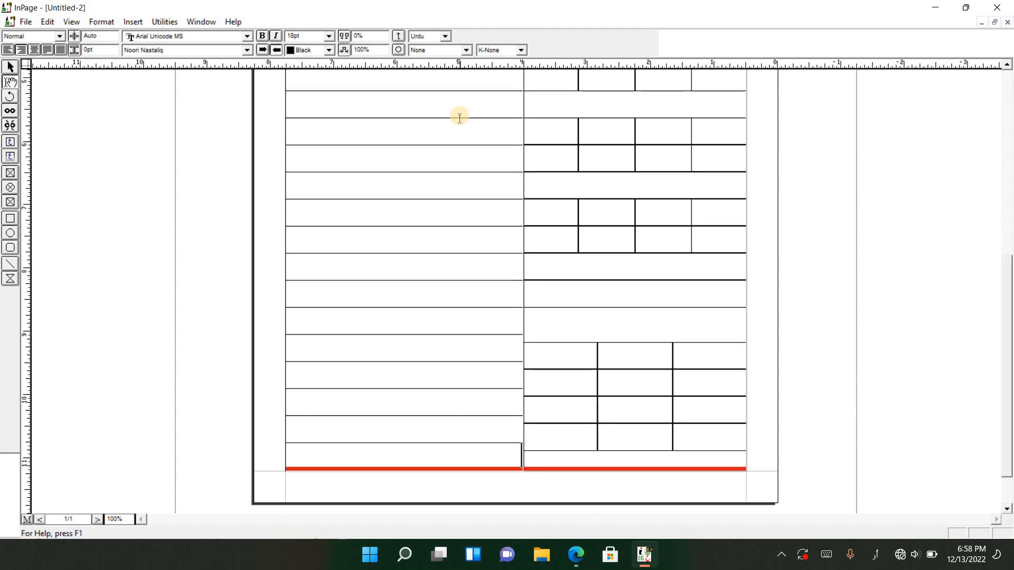
Left-align the text line above the three-column table and set its language to English
left_click(619, 342)
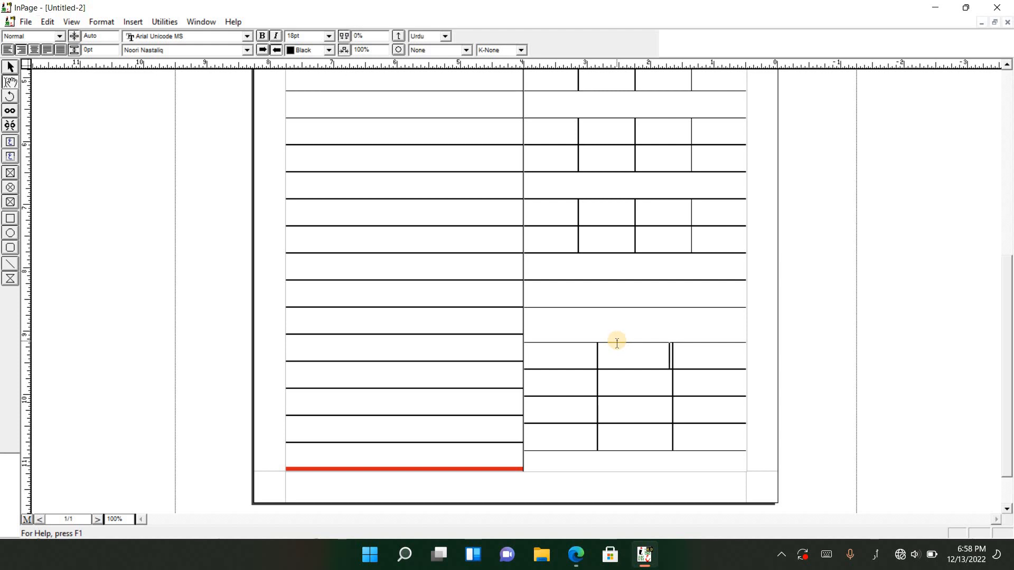
left_click(603, 319)
left_click(8, 53)
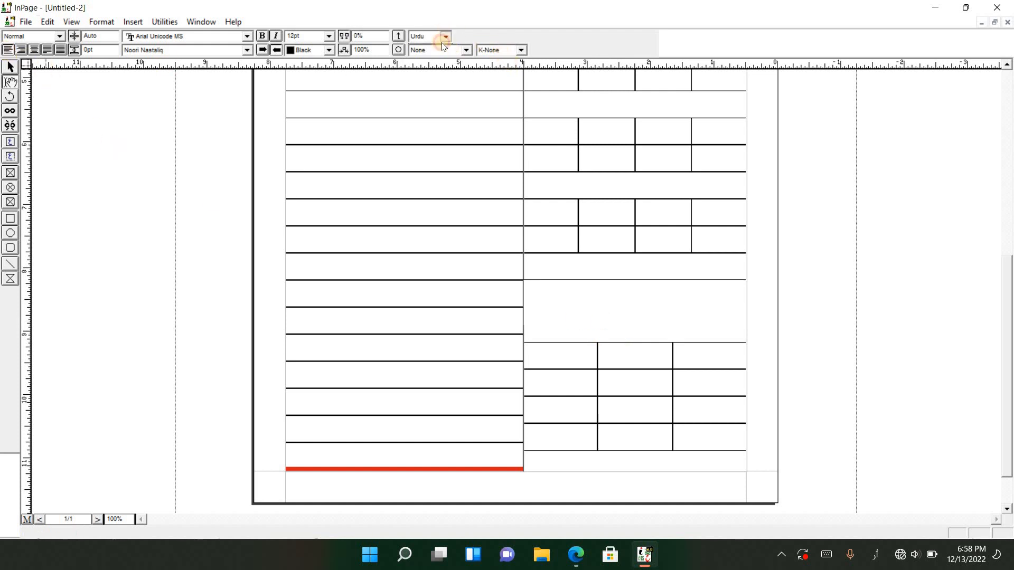
left_click(443, 38)
left_click(430, 56)
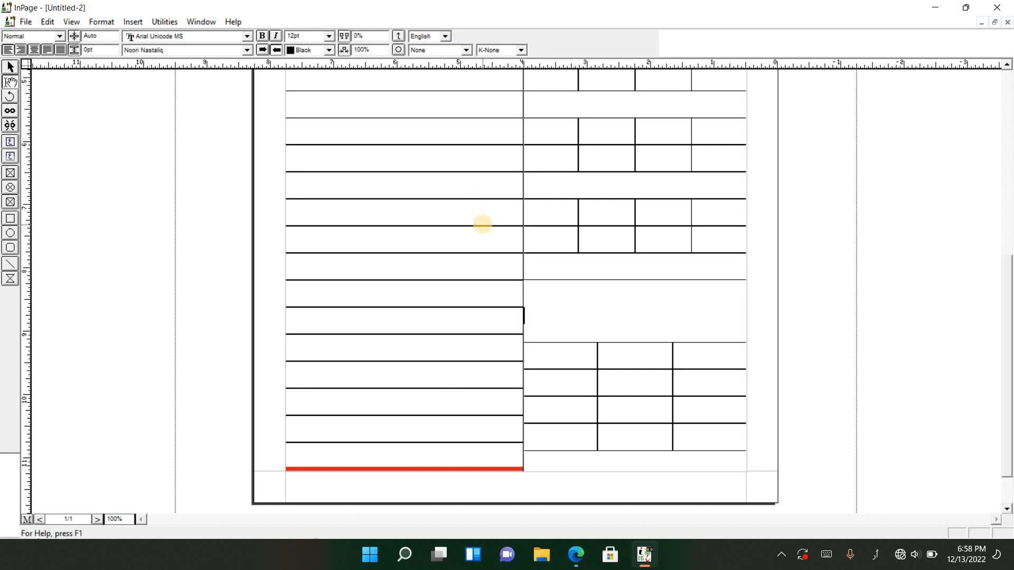
Switch the system keyboard to English and enter the heading "Glossary For Class I" above the three-column table
left_click(877, 556)
left_click(871, 418)
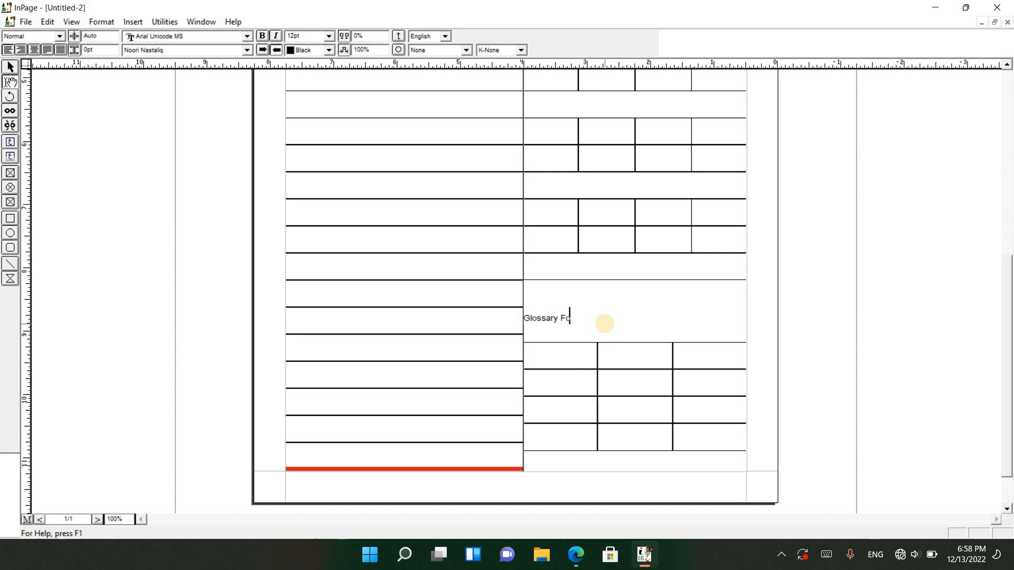
key("BackSpace")
key("BackSpace")
Remove the empty line between the "Glossary For Class I" heading and the three-column table, and centre the heading
left_click(611, 327)
left_click_drag(609, 320, 529, 317)
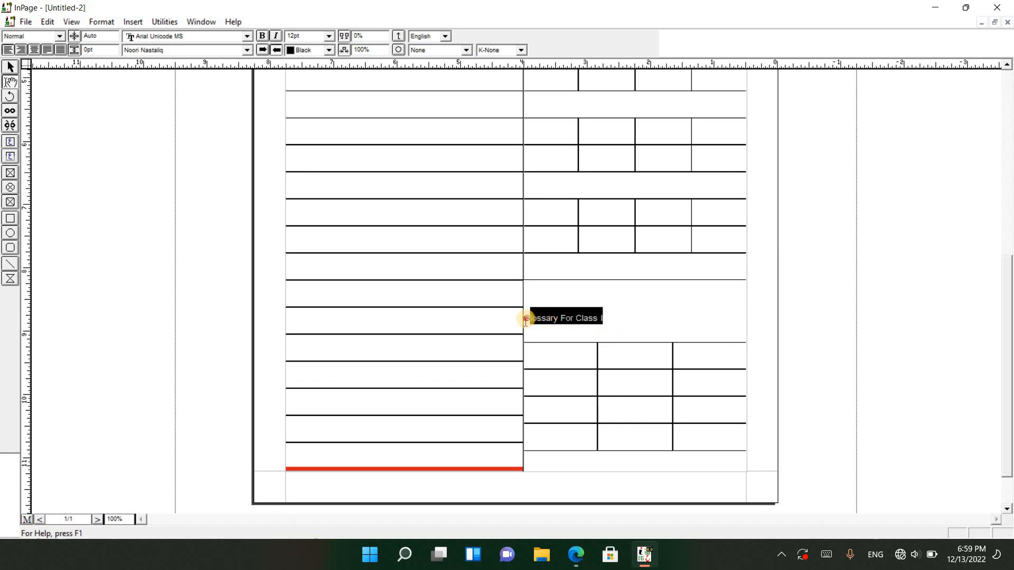
left_click(534, 333)
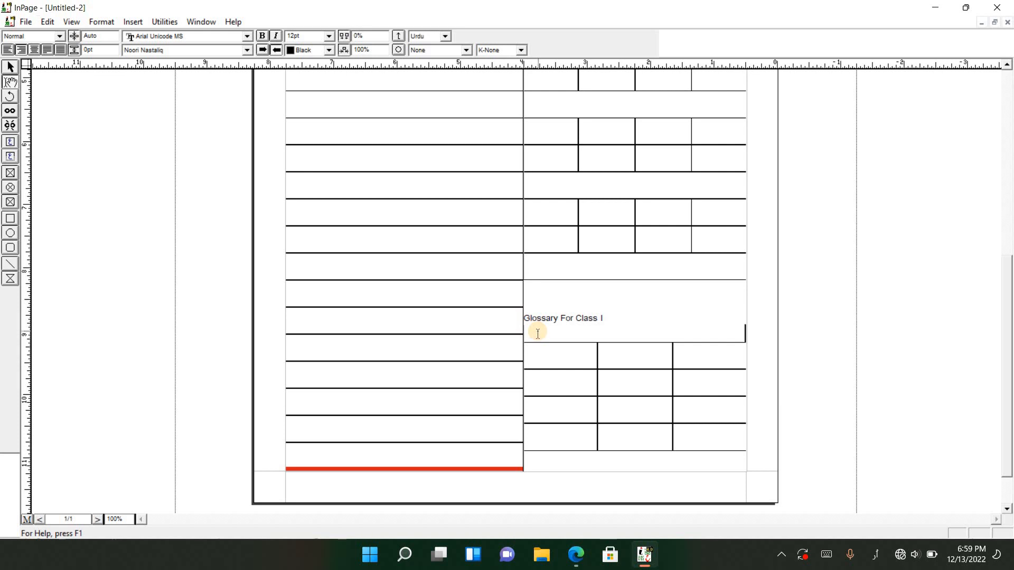
key("BackSpace")
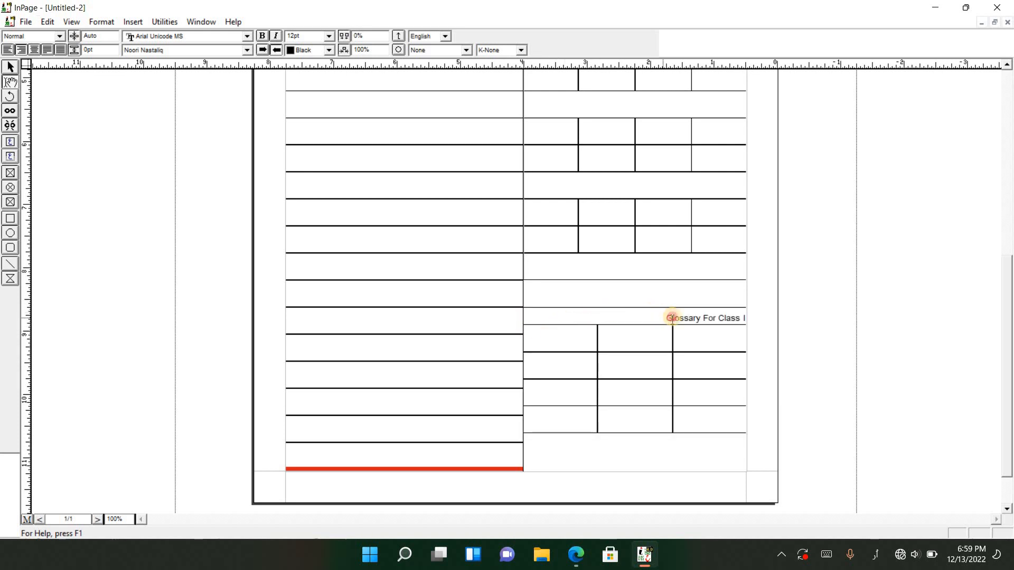
left_click_drag(745, 318, 636, 287)
left_click(33, 49)
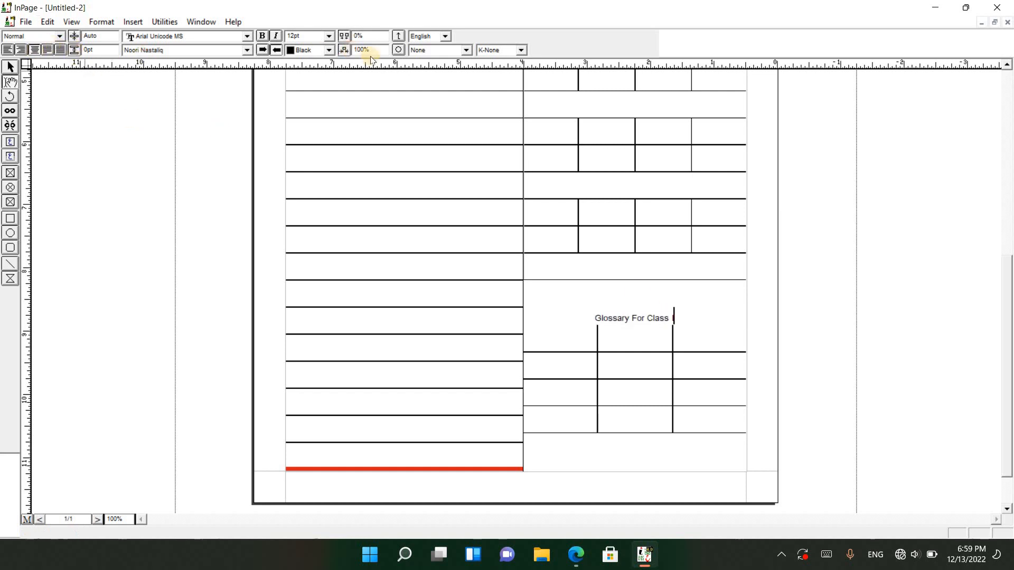
Set the font size of the "Glossary For Class I" heading to 18pt
left_click(329, 36)
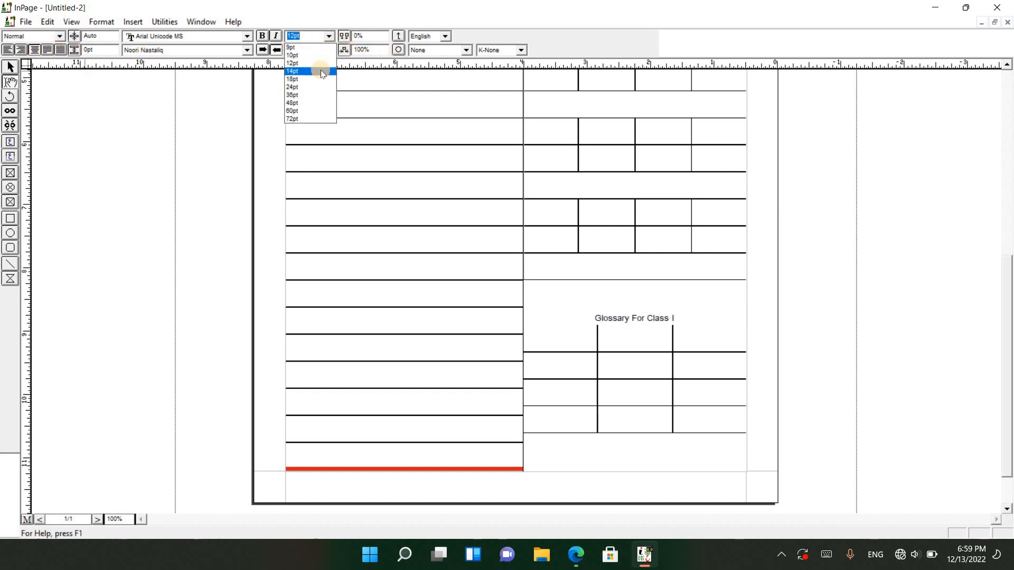
left_click(311, 79)
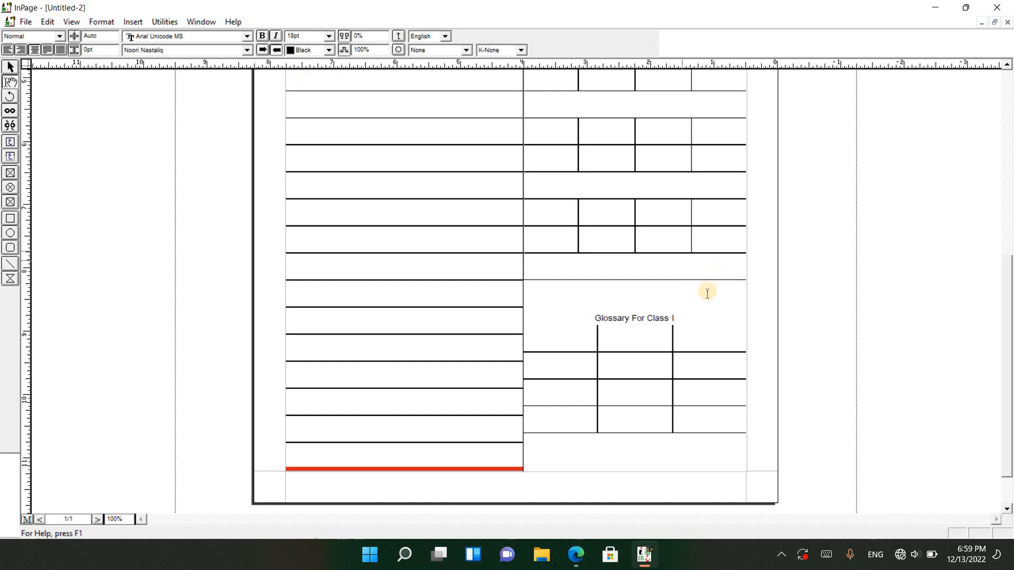
left_click_drag(673, 318, 586, 318)
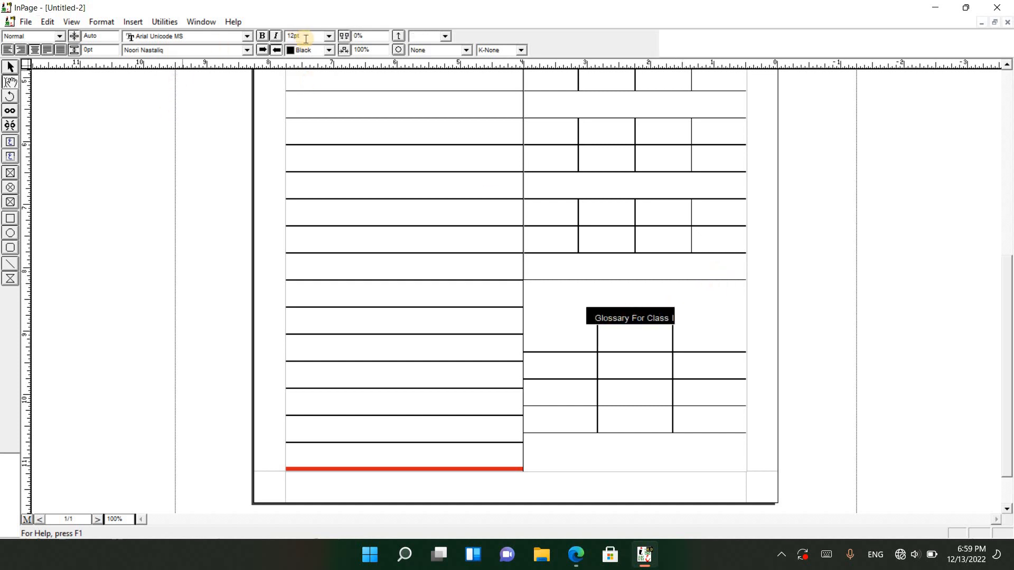
left_click(329, 36)
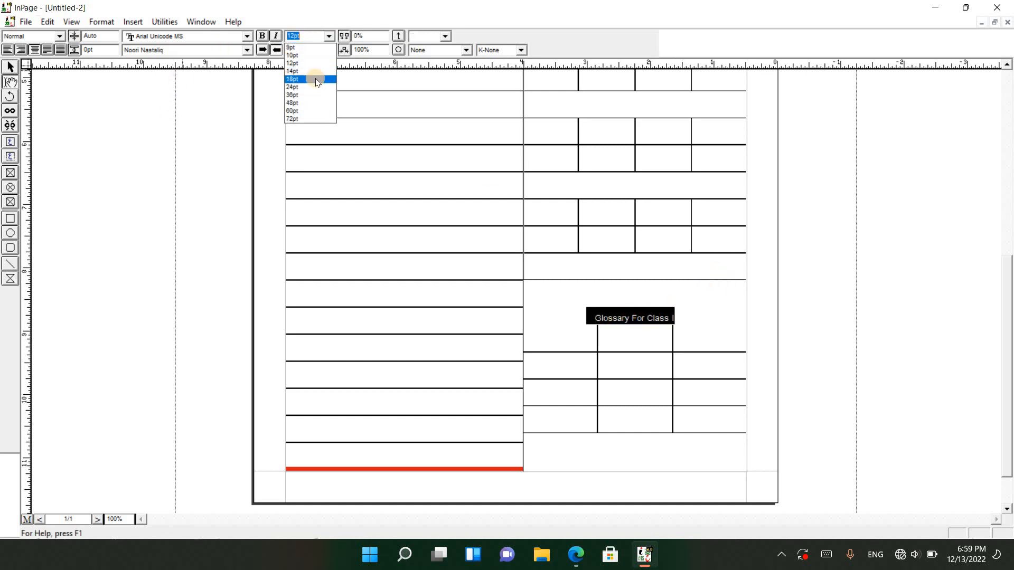
left_click(315, 79)
left_click(670, 346)
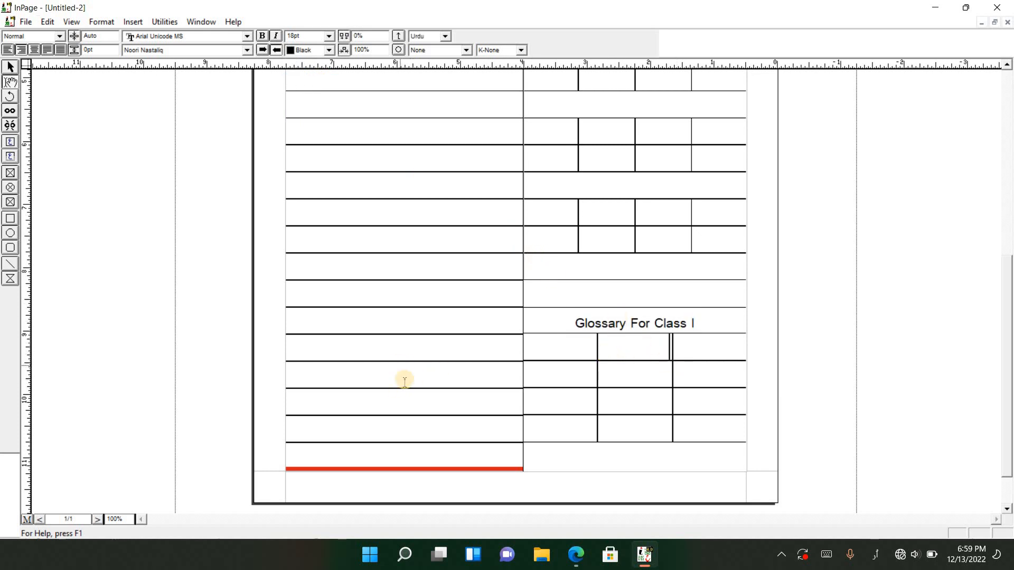
Draw a text box about 8.4" wide and 1.3" high across the top of the page and paste the copied Quranic verses into it
scroll(436, 394, "up", 10)
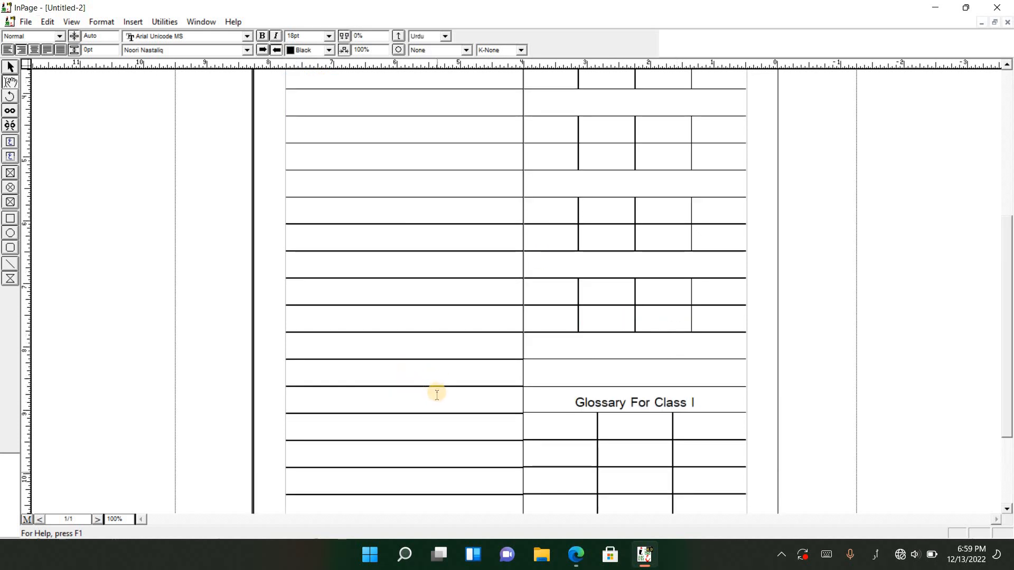
left_click(13, 157)
left_click(79, 188)
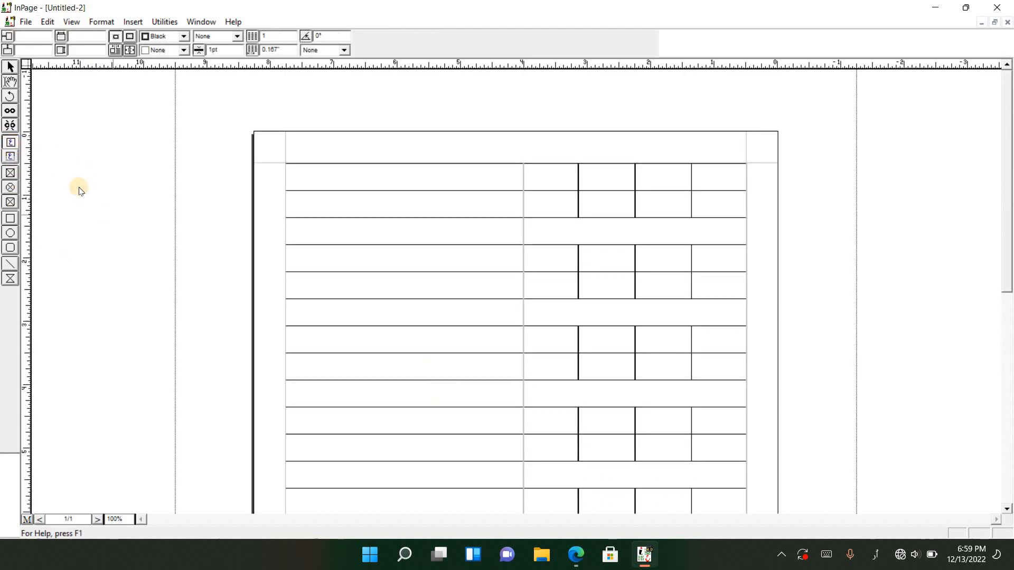
left_click_drag(212, 179, 191, 175)
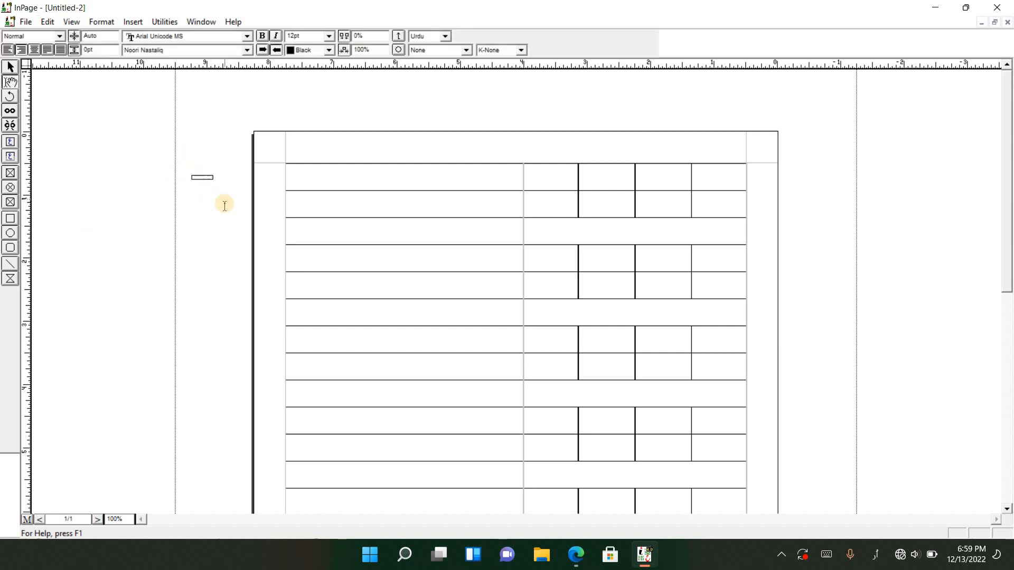
left_click(17, 141)
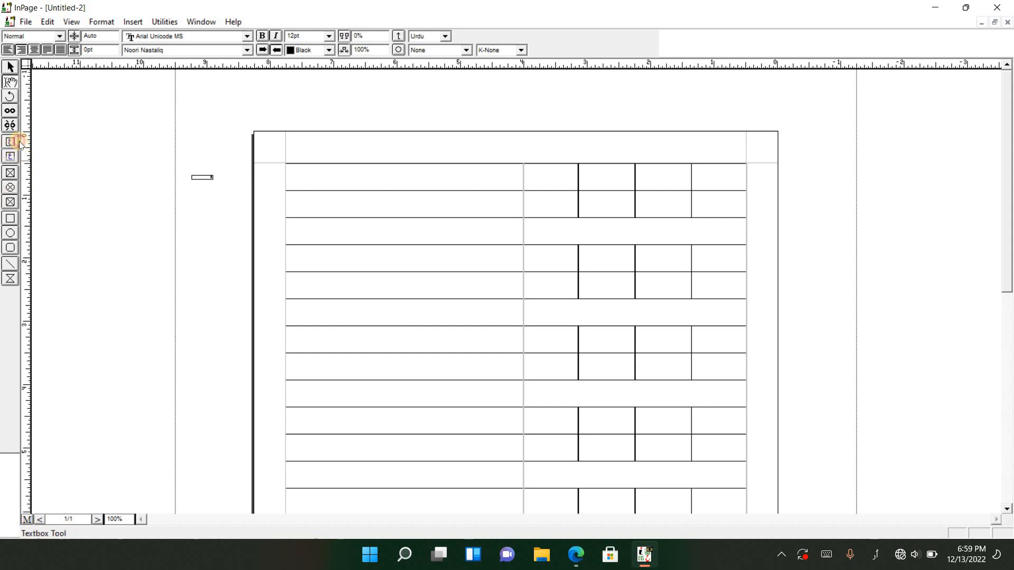
left_click_drag(242, 81, 775, 164)
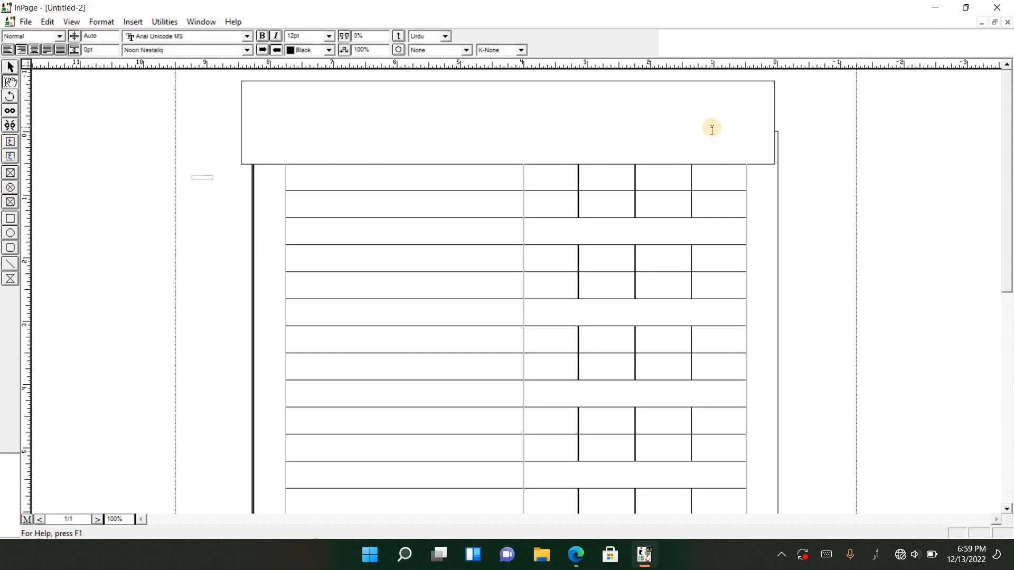
type("الحمد لله رب العلمين١ الرحمن الرحيم٢ ملك يوم الدين٣")
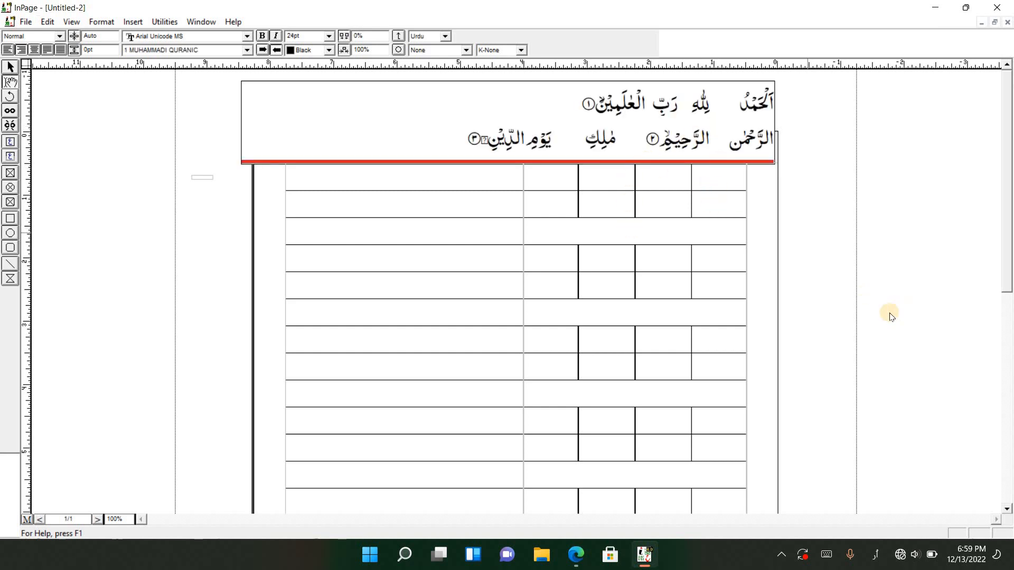
Nudge the verse text box upward to a vertical position of -0.954" so it clears the first table row
left_click(498, 150)
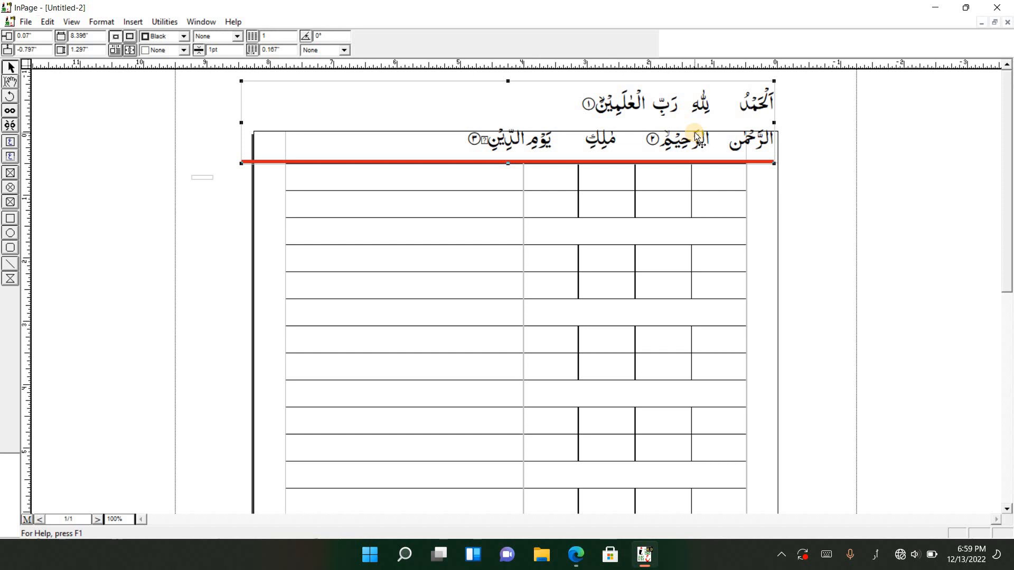
key("Up")
key("Up")
key("Up")
key("Up")
key("Up")
key("Up")
key("Up")
key("Up")
key("Up")
key("Up")
key("Up")
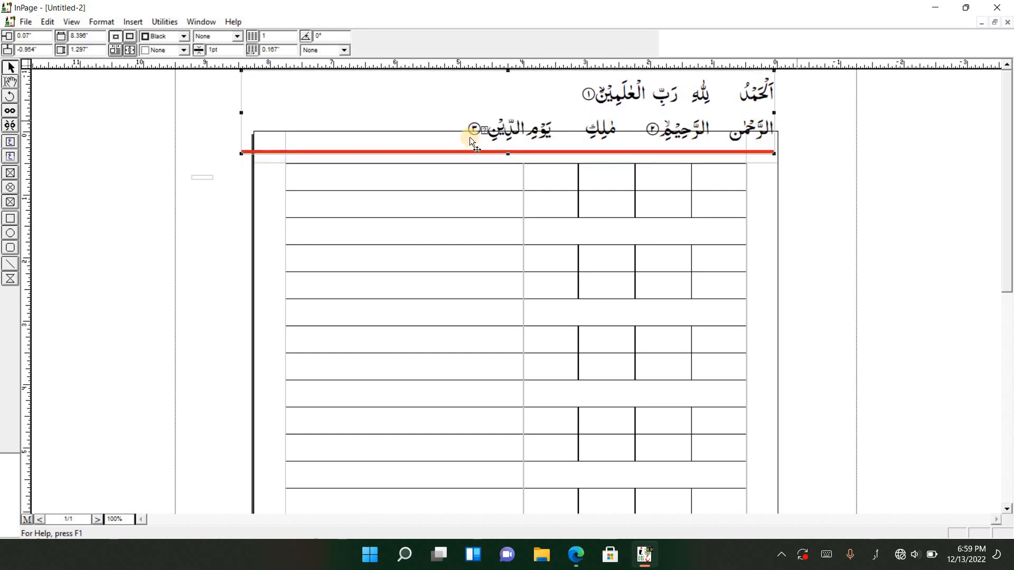
Move the words اَلْحَمْدُ and لِلّٰهِ from the verse box into the first two cells of the table's top row, going right to left
left_click(10, 82)
left_click_drag(740, 95, 804, 96)
key("ctrl+c")
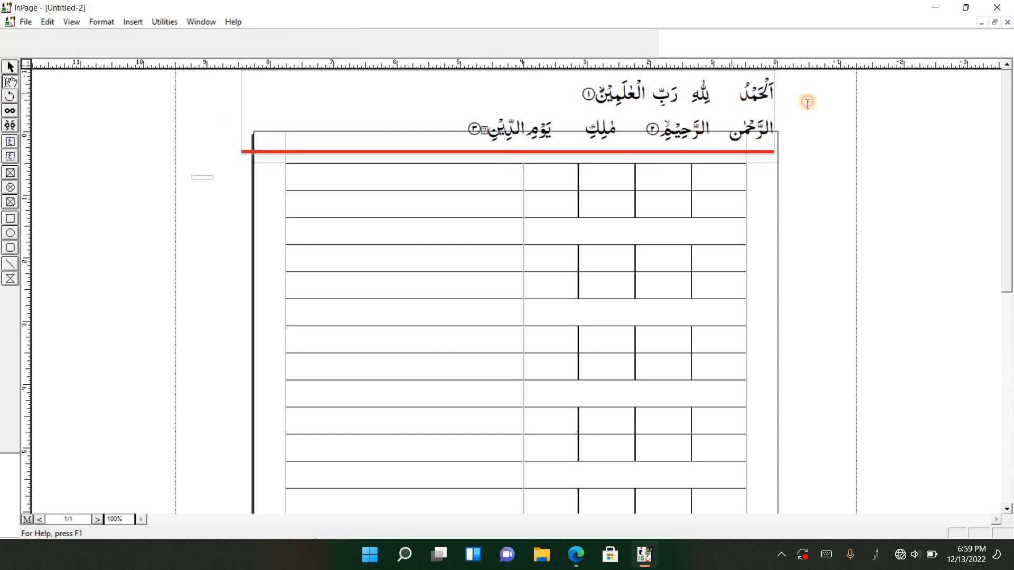
key("Delete")
left_click(717, 188)
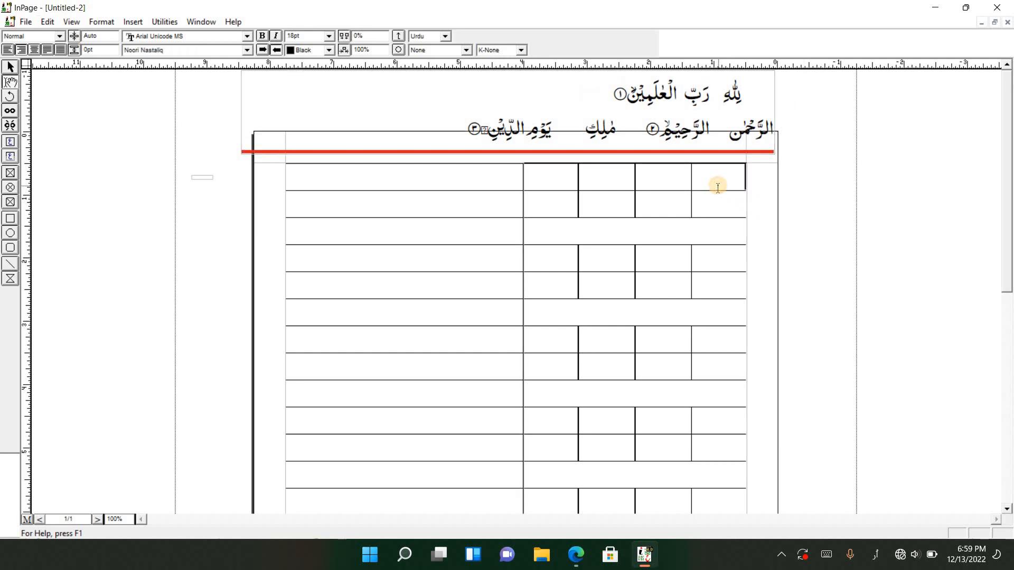
key("ctrl+v")
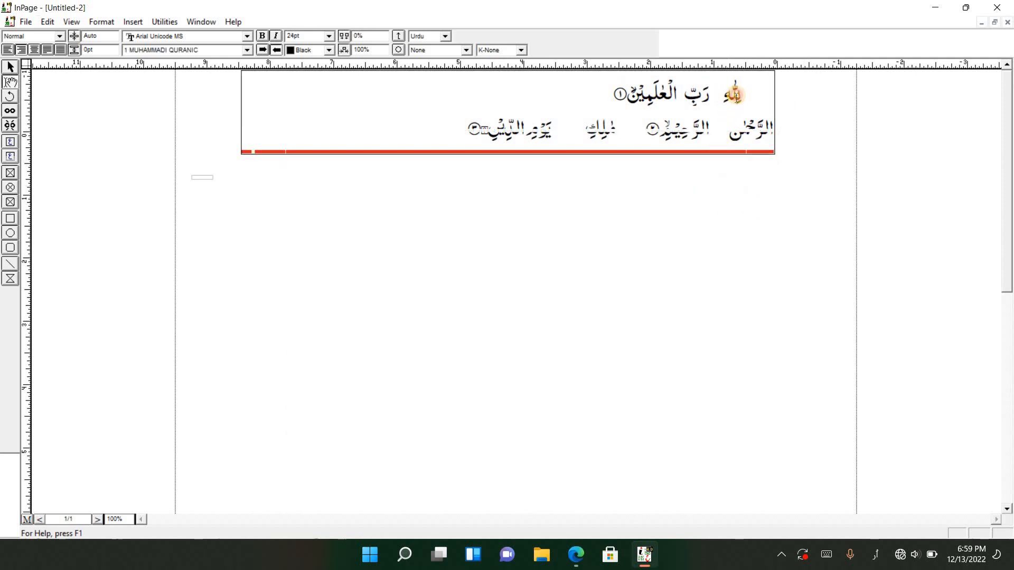
left_click_drag(731, 96, 743, 97)
key("ctrl+x")
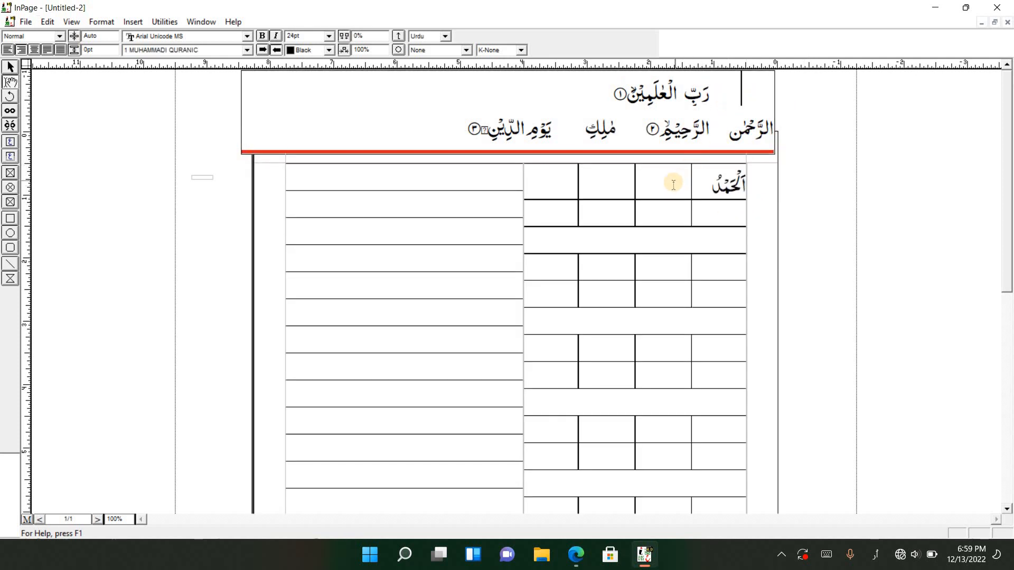
left_click(676, 180)
key("ctrl+v")
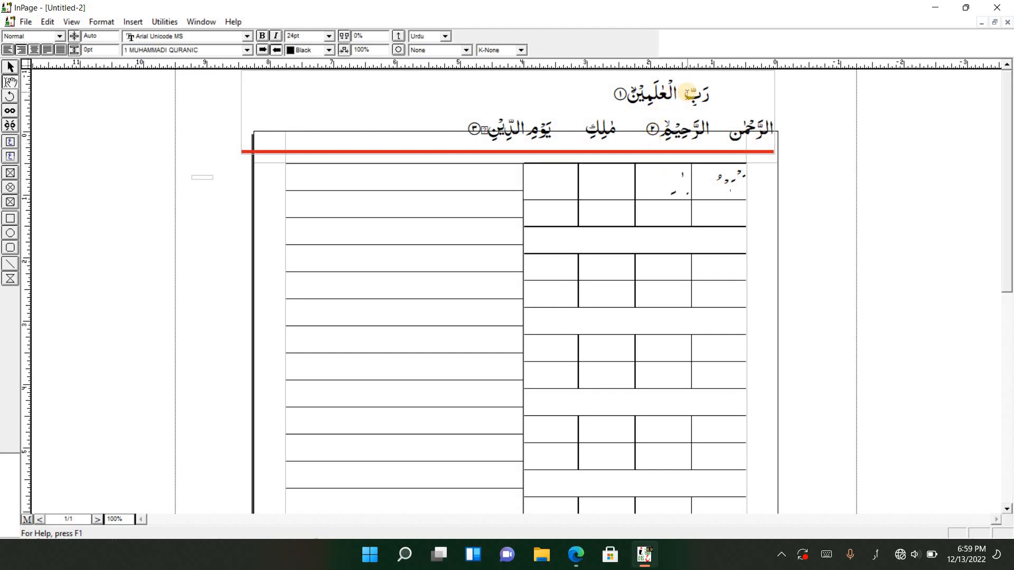
Move رَبِّ and الْعٰلَمِيْنَ with its verse number from the verse box into the third and fourth cells of the top row
left_click_drag(685, 94, 707, 90)
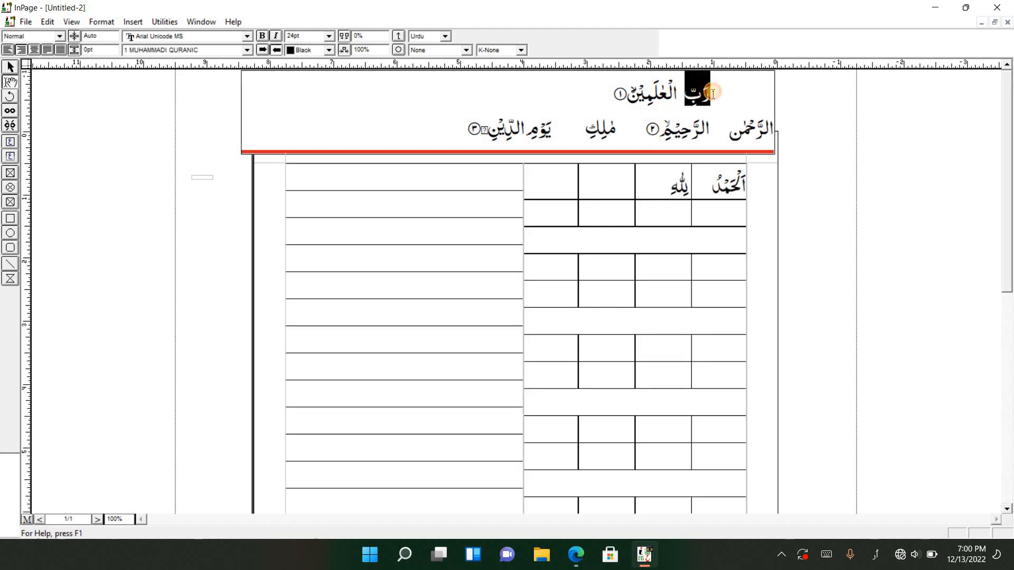
key("ctrl+x")
left_click(626, 180)
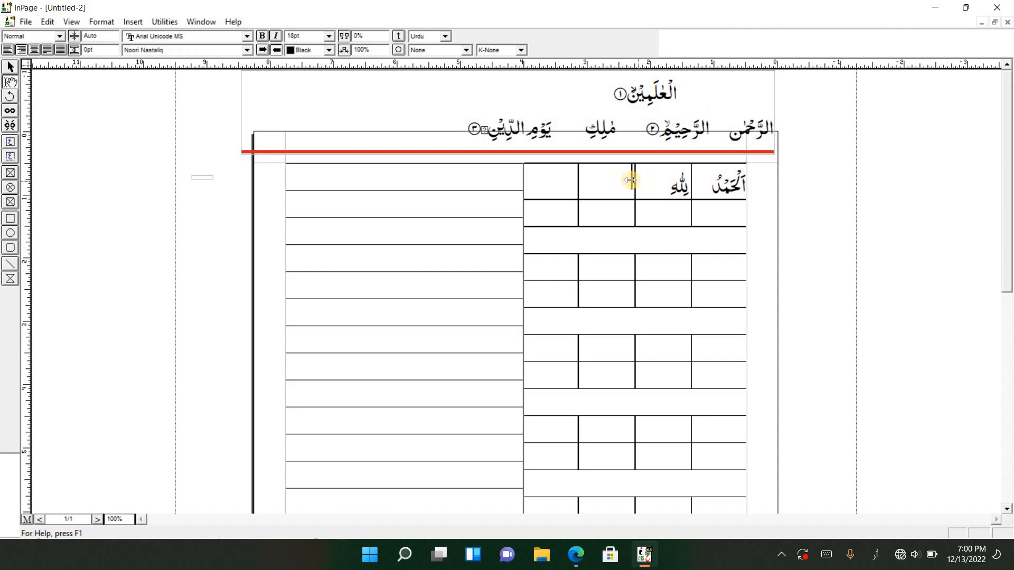
key("ctrl+v")
left_click_drag(633, 100, 707, 103)
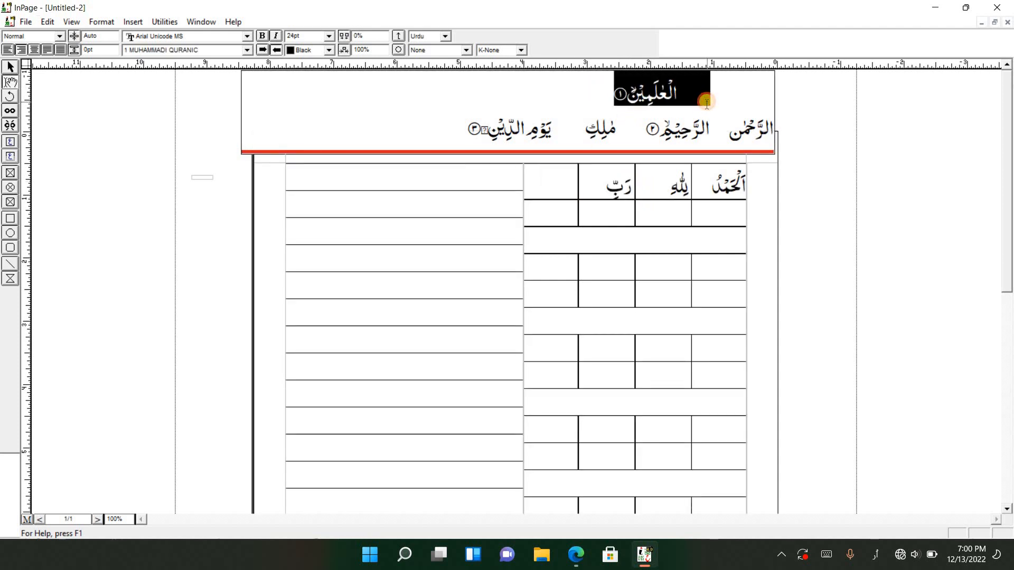
left_click(694, 102)
left_click_drag(607, 97, 678, 96)
key("ctrl+x")
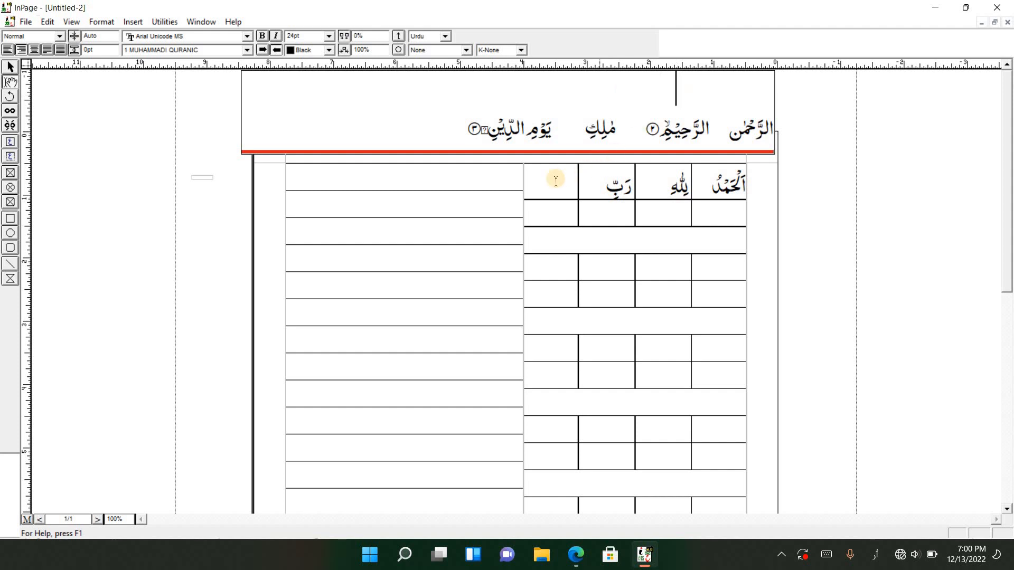
left_click(556, 181)
key("ctrl+v")
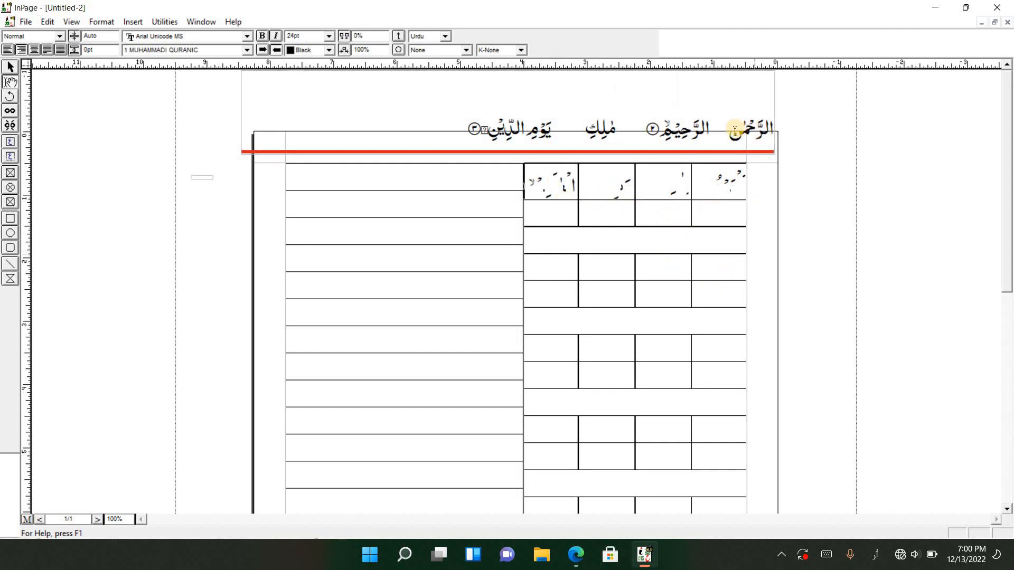
Move الرَّحْمٰنِ and الرَّحِيْمِ with its verse number into the first two cells of the row below the first merged row
left_click_drag(726, 128, 806, 130)
key("ctrl+x")
left_click(736, 271)
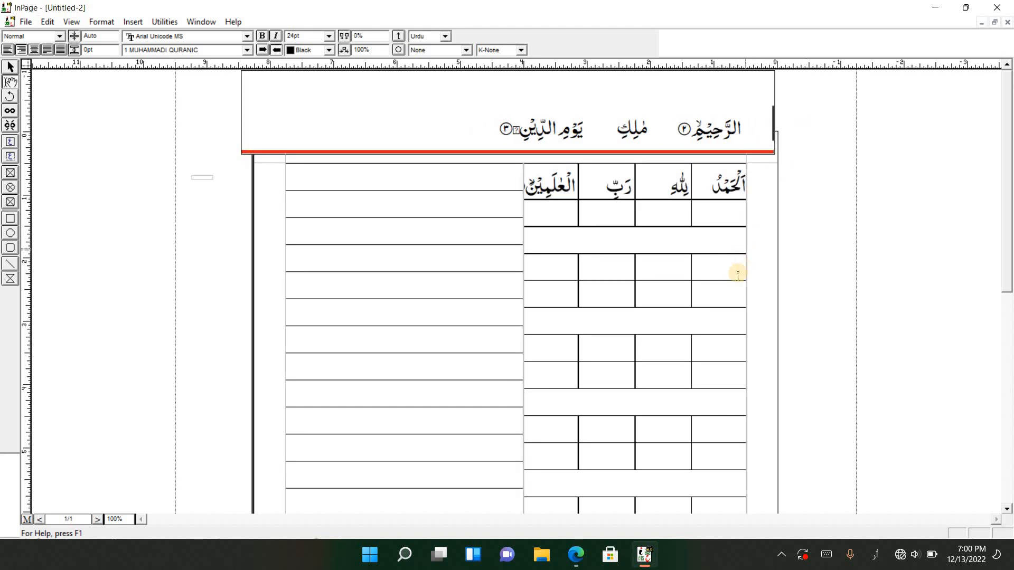
key("ctrl+v")
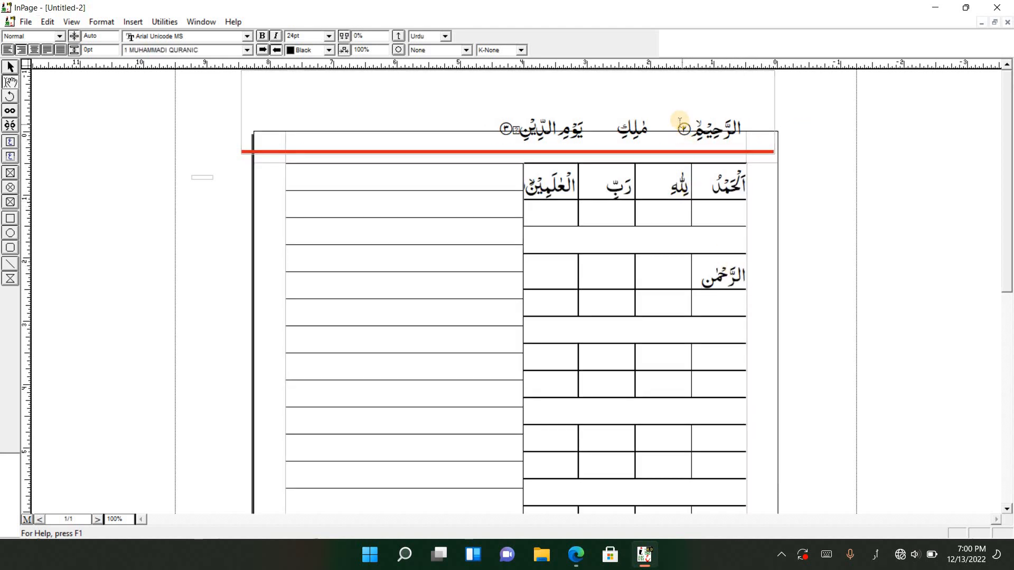
left_click_drag(678, 121, 730, 130)
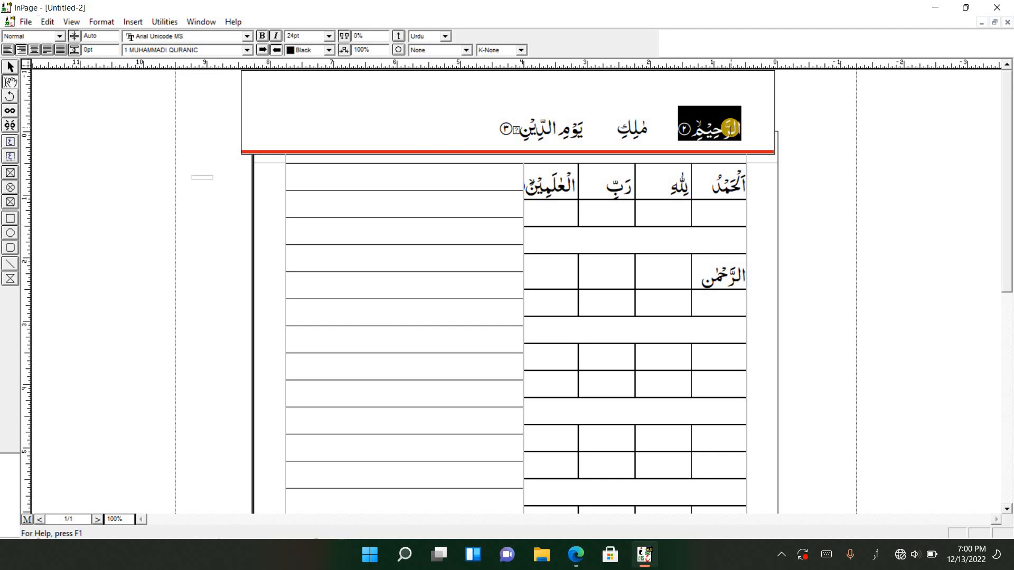
key("ctrl+x")
left_click(670, 271)
key("ctrl+v")
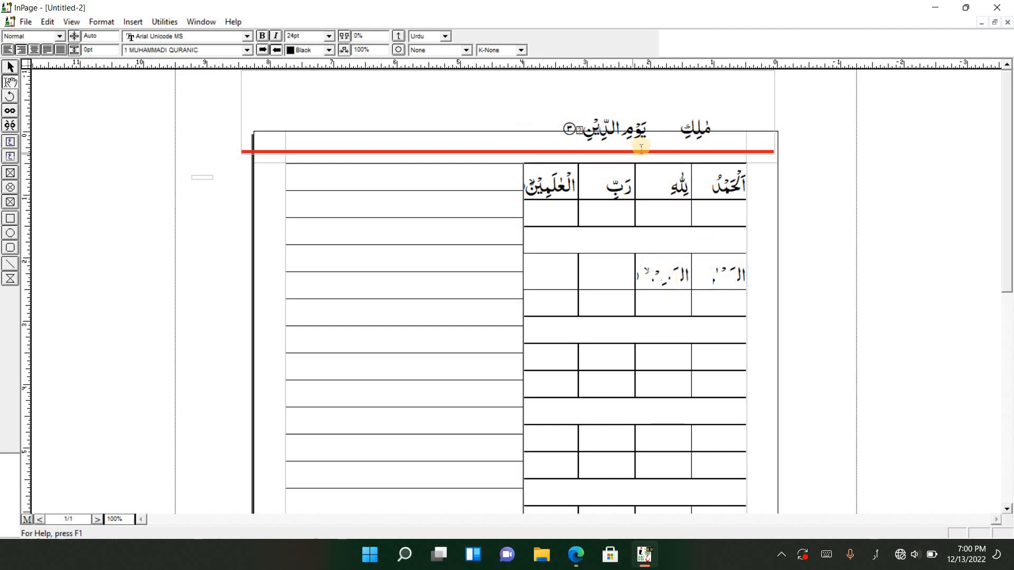
Move مٰلِكِ and يَوْمِ الدِّيْنِ with its verse number into the third and fourth cells of the row containing الرَّحْمٰنِ
left_click_drag(678, 125, 718, 129)
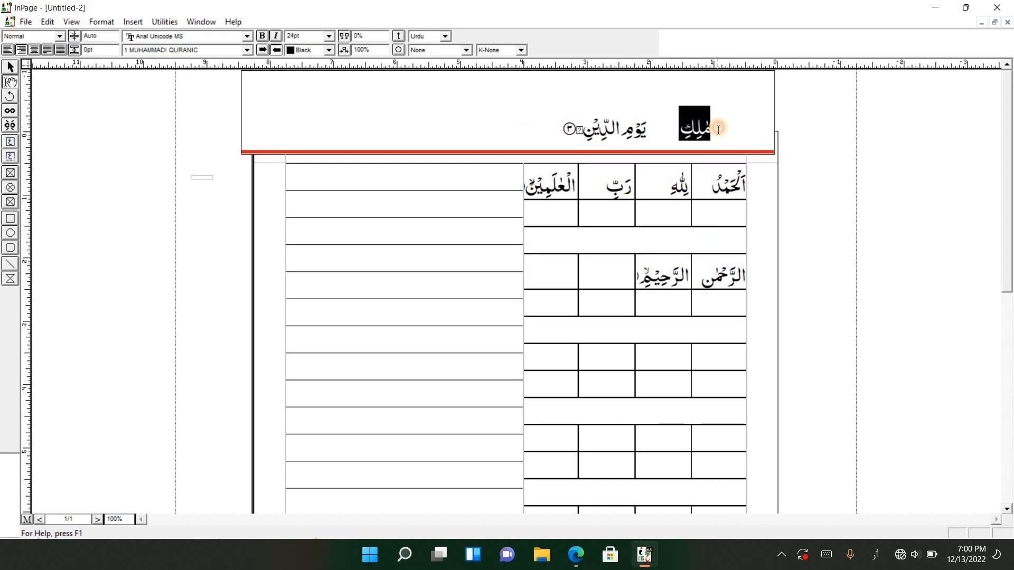
key("ctrl+x")
left_click(618, 264)
key("ctrl+v")
left_click(593, 136)
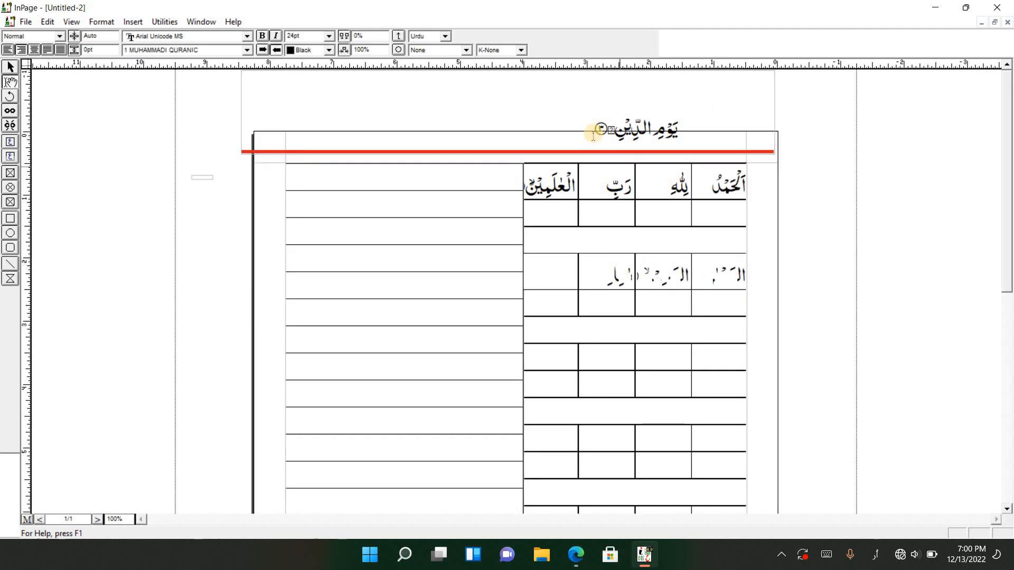
left_click_drag(594, 128, 684, 130)
key("ctrl+x")
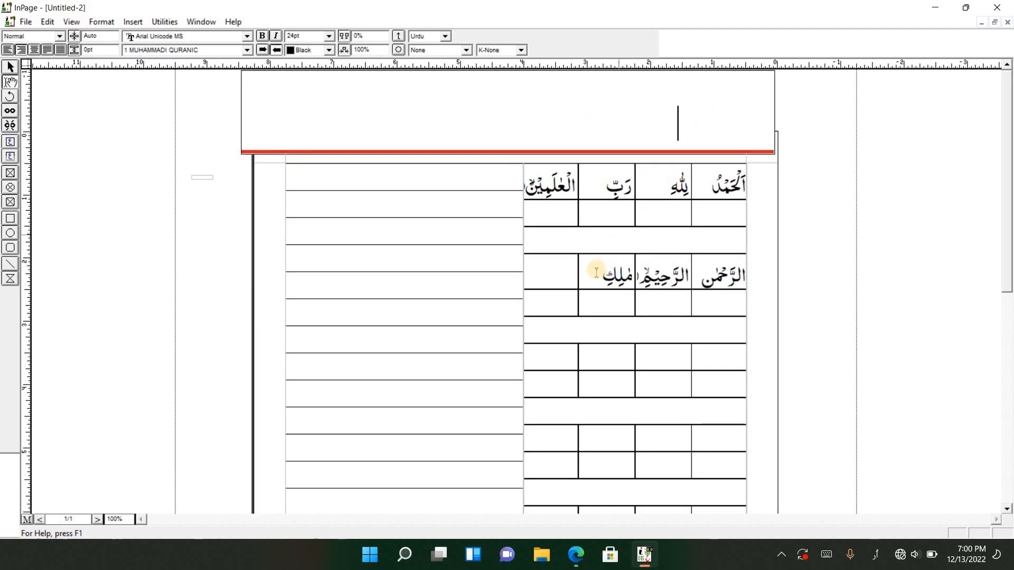
left_click(573, 262)
key("ctrl+v")
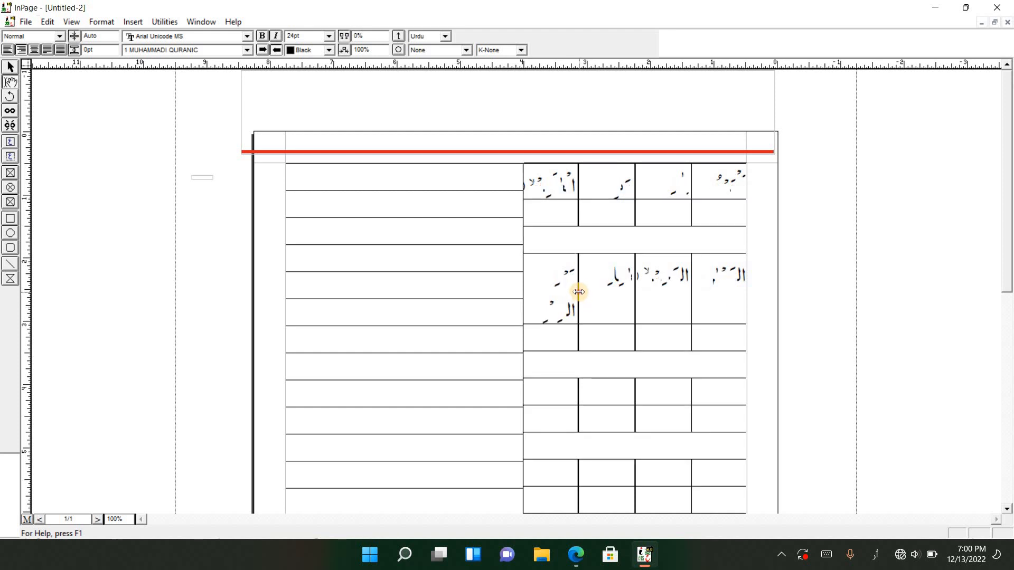
Widen the fourth column of the word table slightly and set the row containing الرَّحْمٰنِ to 18pt
left_click_drag(579, 292, 590, 294)
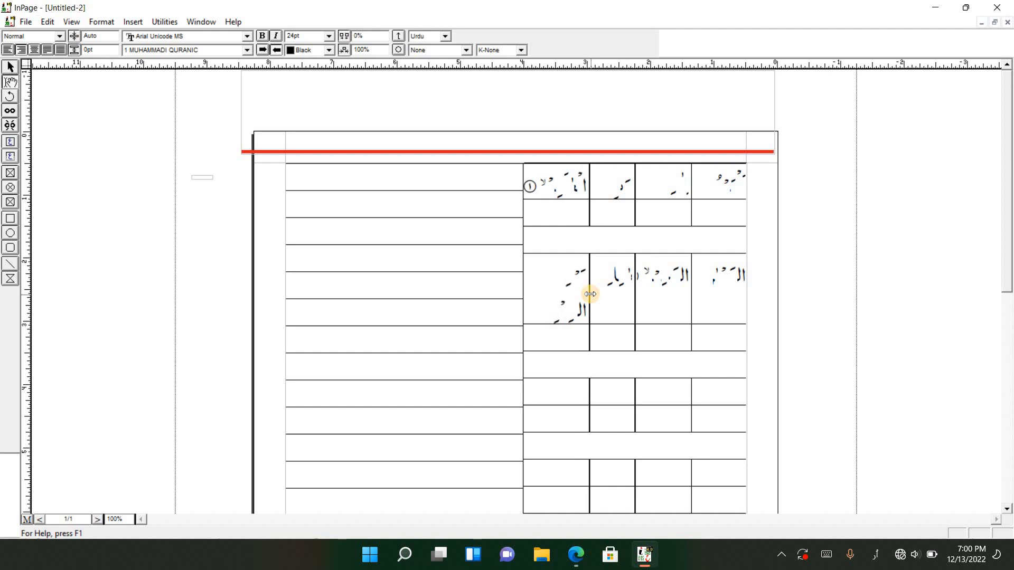
left_click(569, 296)
left_click_drag(584, 290, 748, 240)
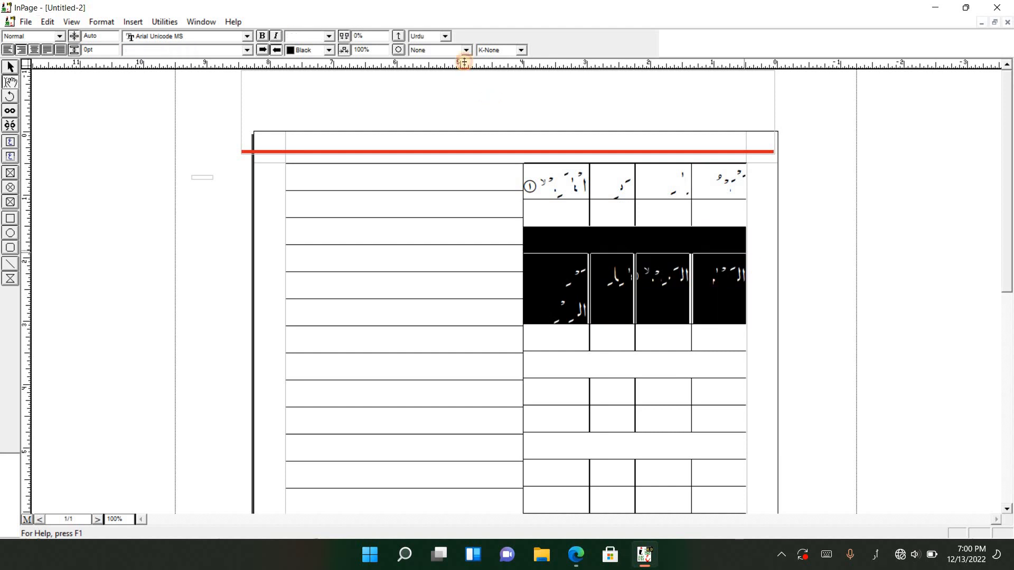
left_click(329, 36)
left_click(324, 95)
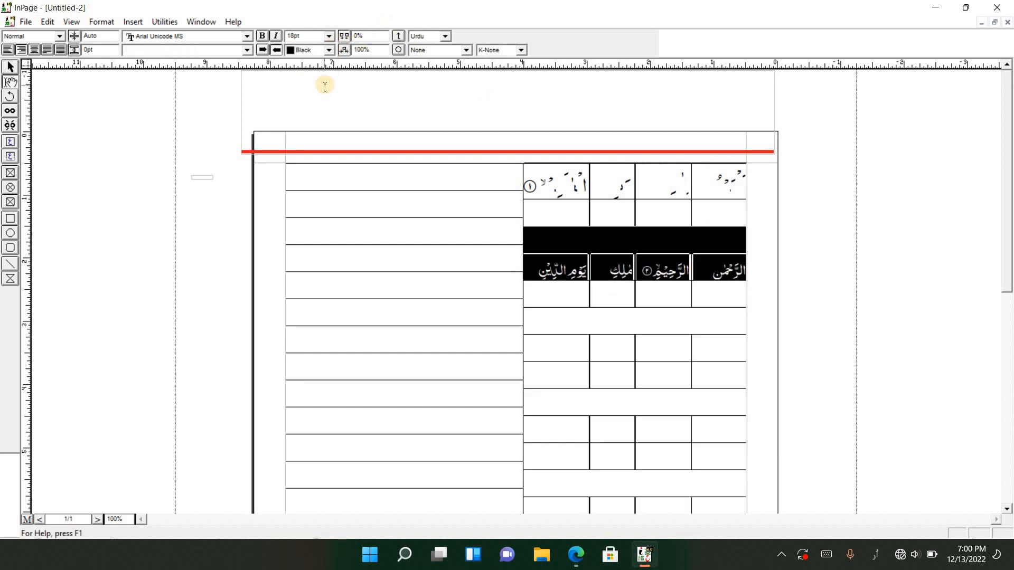
Set the table's top word row to 18pt and narrow the fourth column slightly
left_click(538, 181)
left_click_drag(537, 181, 739, 182)
left_click(331, 37)
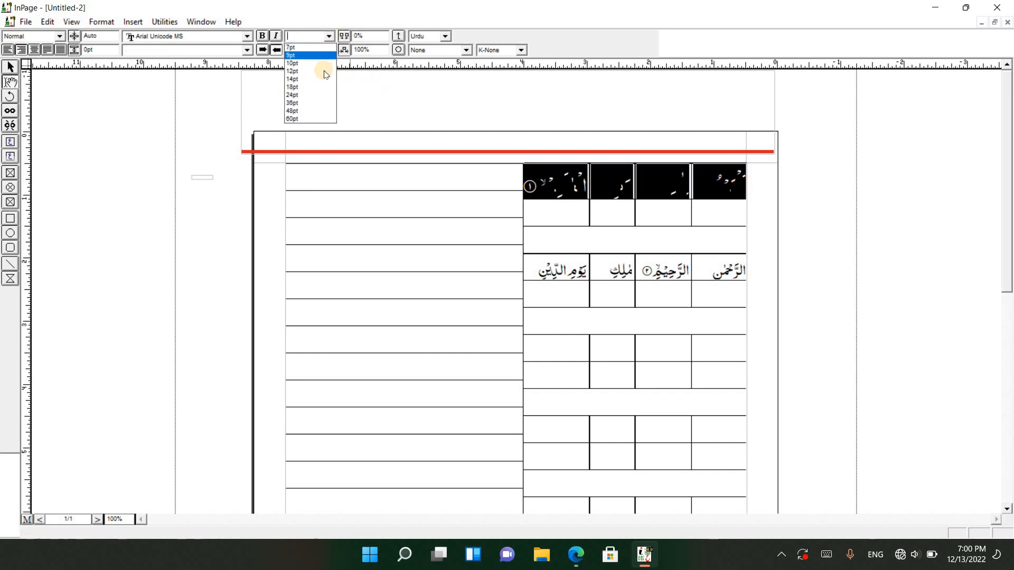
left_click(320, 86)
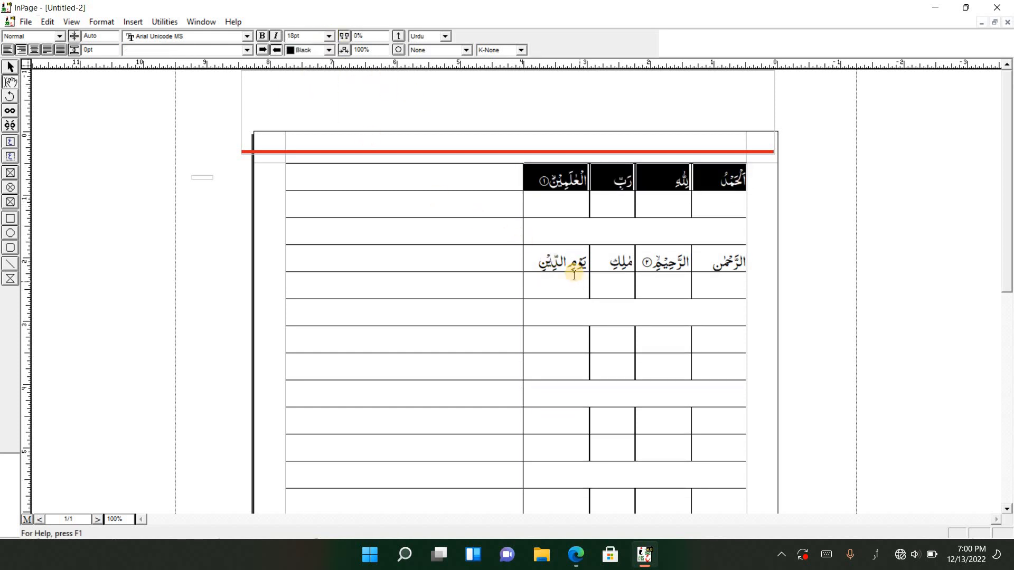
left_click_drag(590, 257, 586, 257)
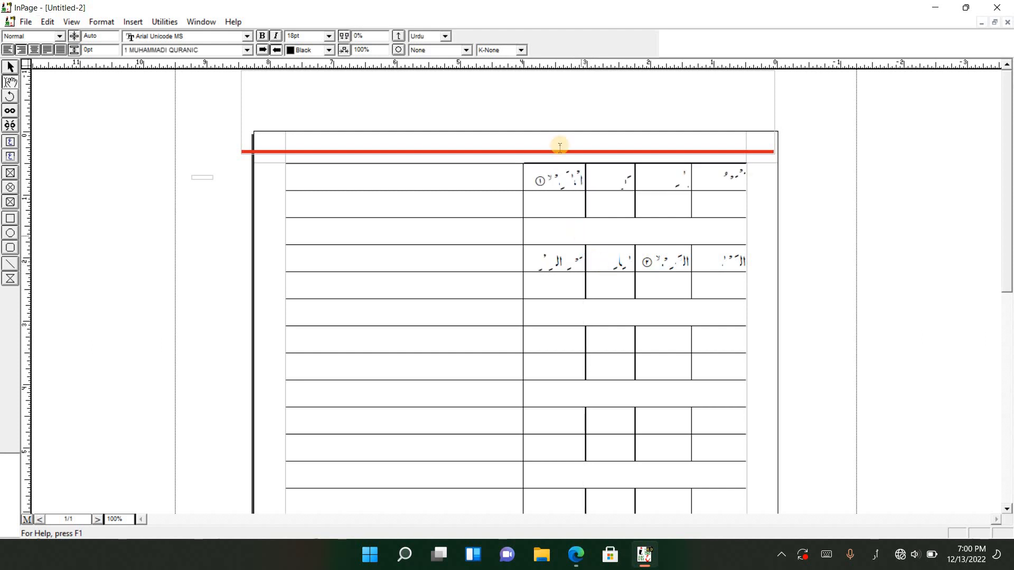
Paste the next verse lines, starting with اِيَّاكَ نَعْبُدُ and اِهْدِنَا الصِّرَاطَ, into the empty verse box above the page
left_click(10, 67)
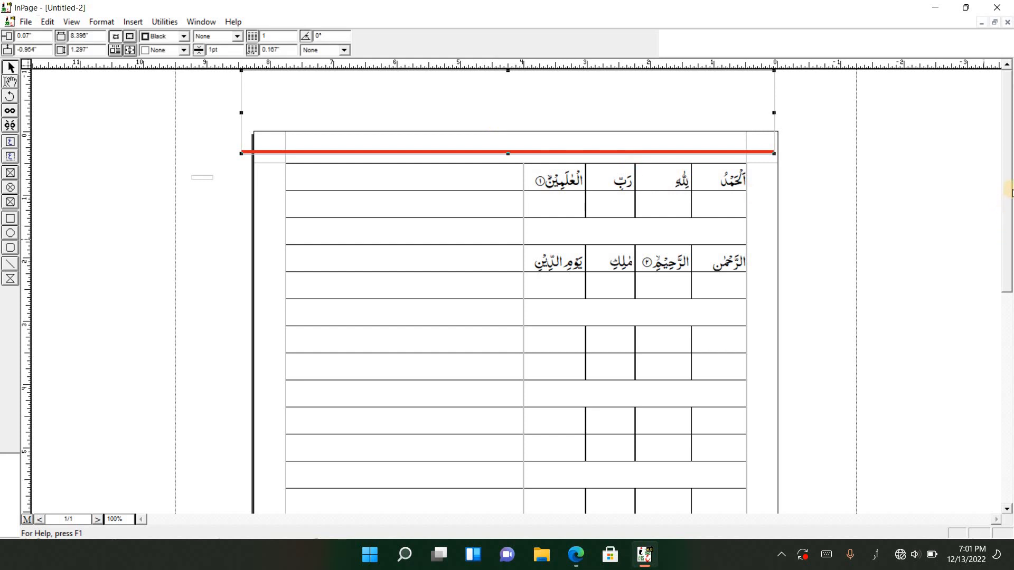
left_click(10, 82)
left_click(673, 127)
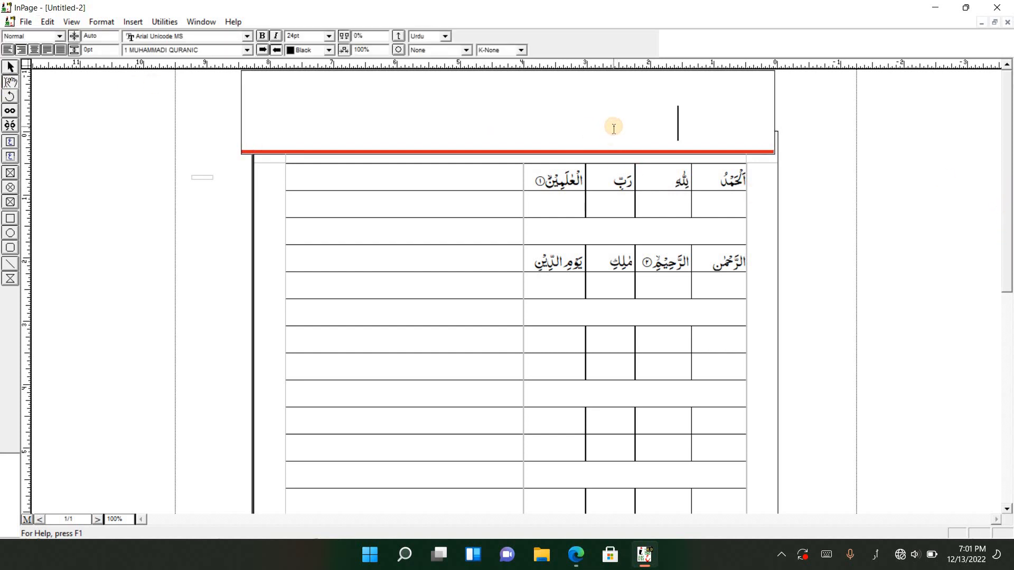
type("إِيَّاكَ نَعْبُدُ وَإِيَّاكَ نَسْتَعِينُ ٤")
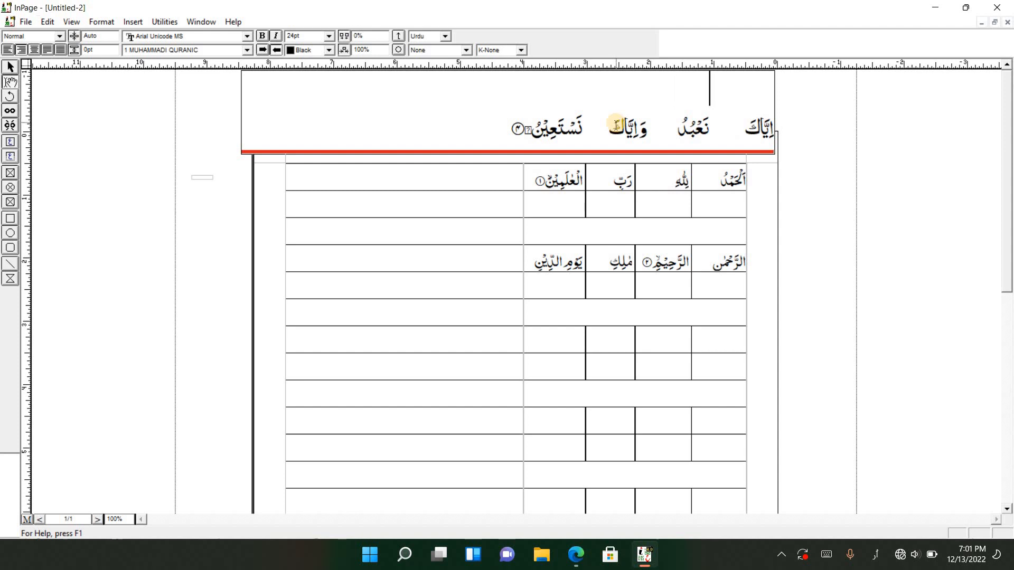
type("إِهْدِنَا الصِّرَاطَ الْمُسْتَقِيْمَ ⑤ صِرَاطَ")
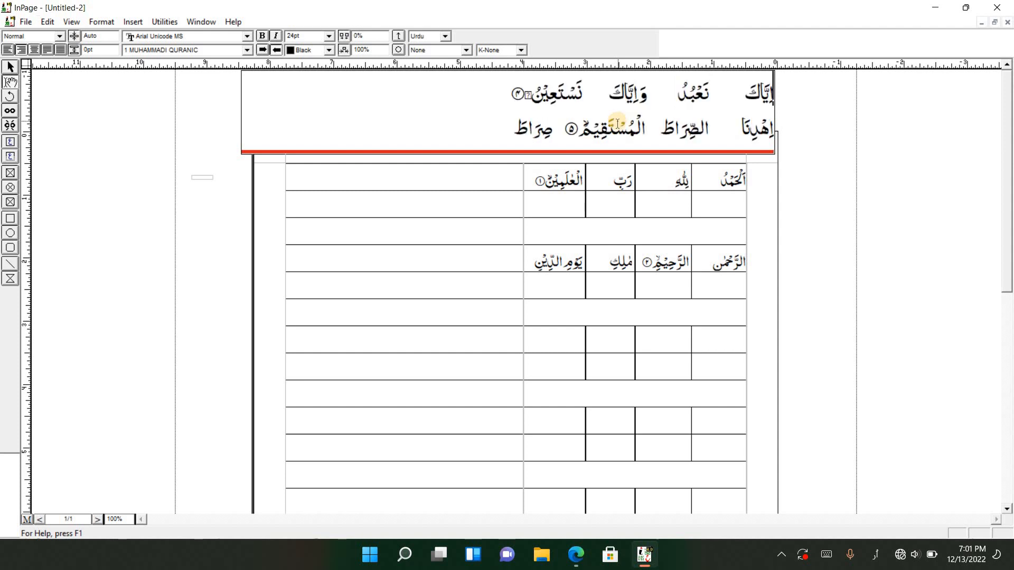
Move اِيَّاكَ and نَعْبُدُ from the verse box into the first two cells of the third word row, going right to left
left_click_drag(744, 92, 849, 107)
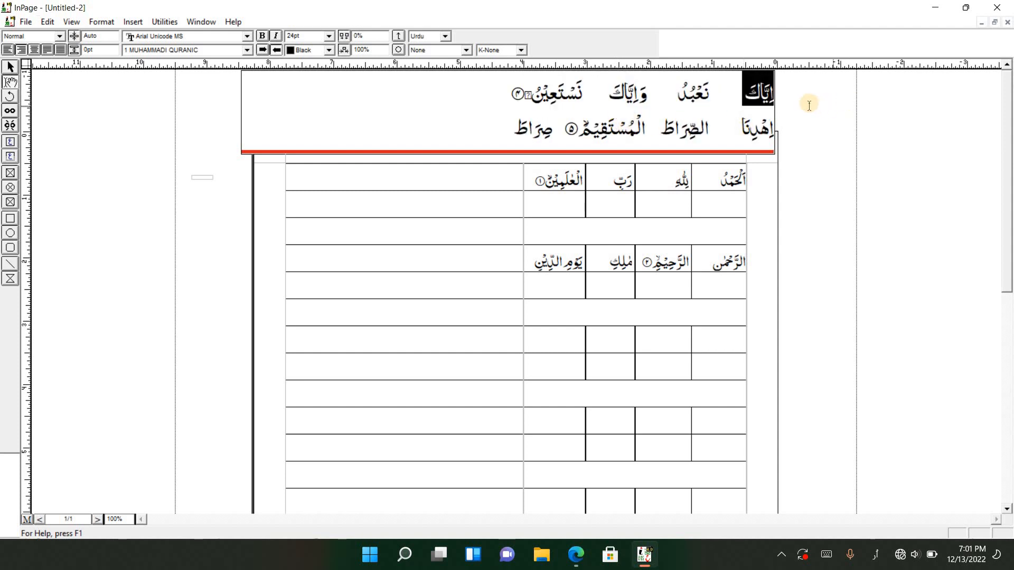
key("ctrl+x")
left_click(713, 351)
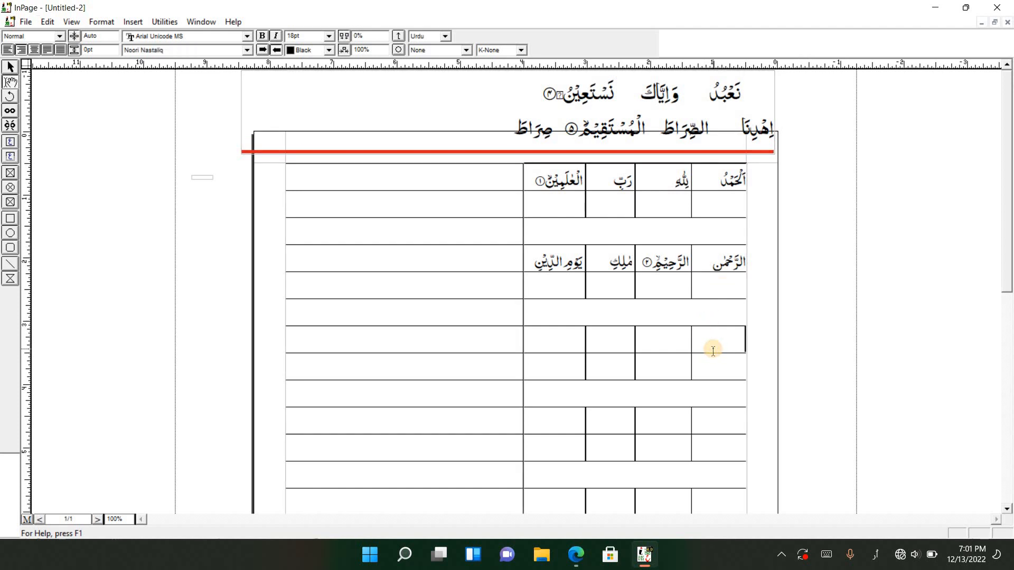
key("ctrl+v")
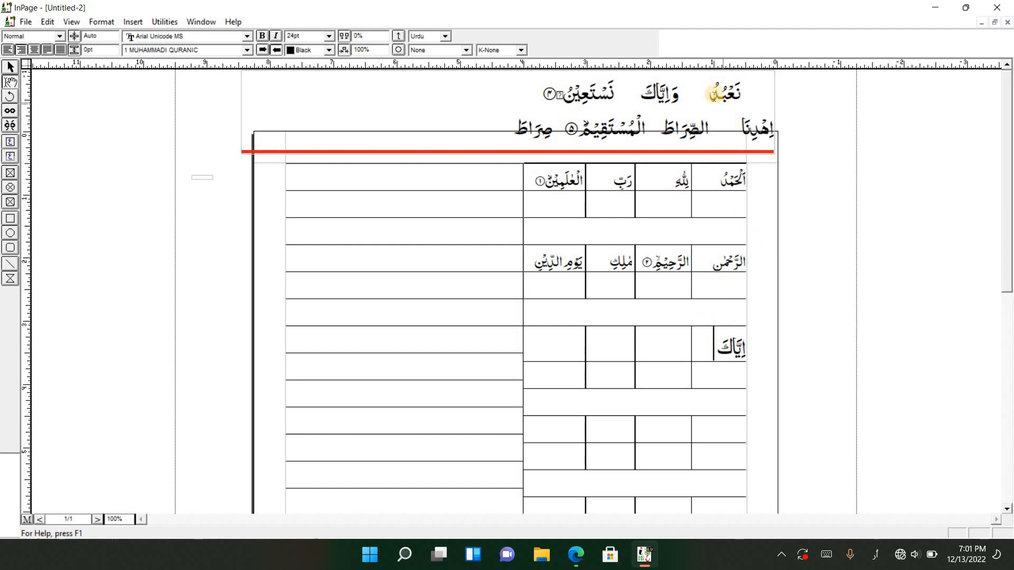
mouse_move(745, 96)
left_mouse_down()
mouse_move(760, 97)
mouse_move(712, 92)
mouse_move(743, 98)
left_mouse_up()
left_click(760, 96)
key("ctrl+x")
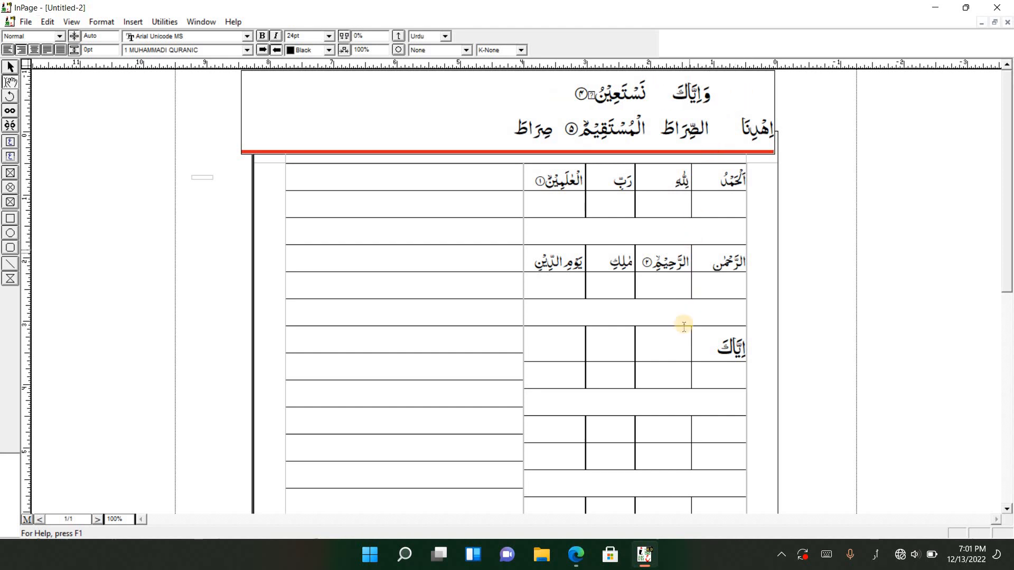
left_click(656, 346)
key("ctrl+v")
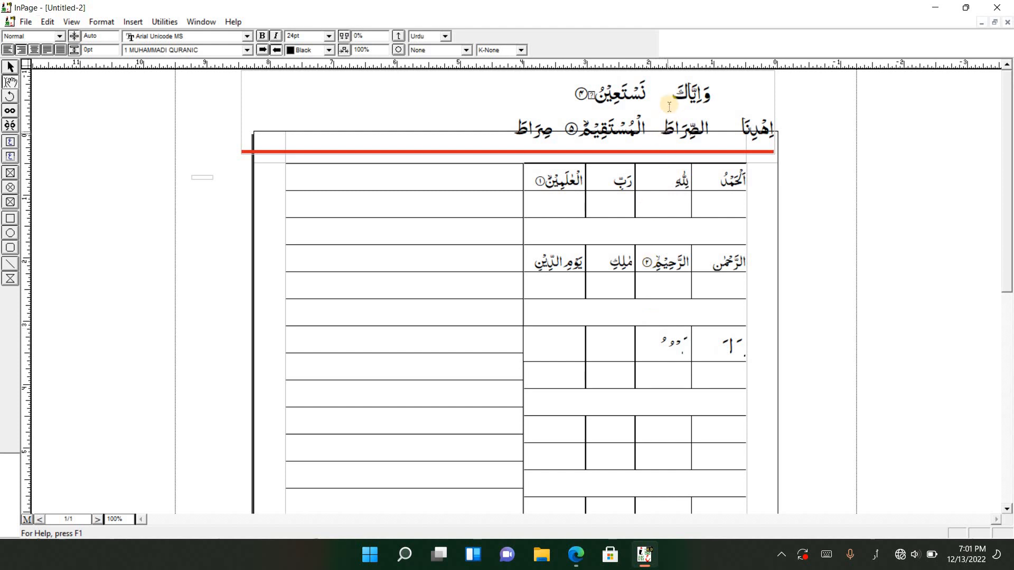
Move وَاِيَّاكَ and نَسْتَعِيْنُ, without its verse number, from the verse box into the third and fourth cells of the row containing اِيَّاكَ
left_click_drag(669, 97, 724, 96)
key("ctrl+x")
left_click(624, 346)
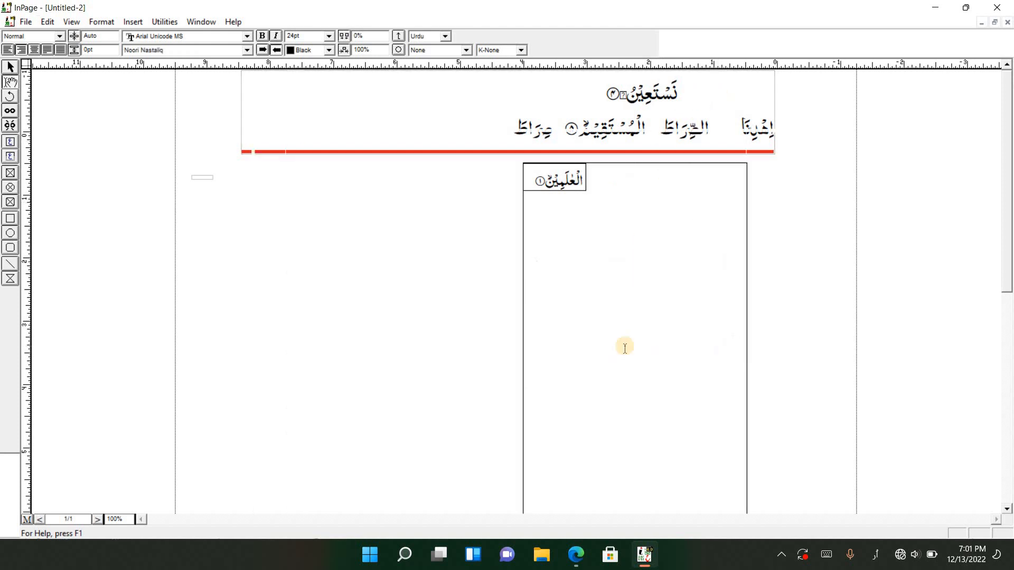
key("ctrl+v")
left_click(612, 93)
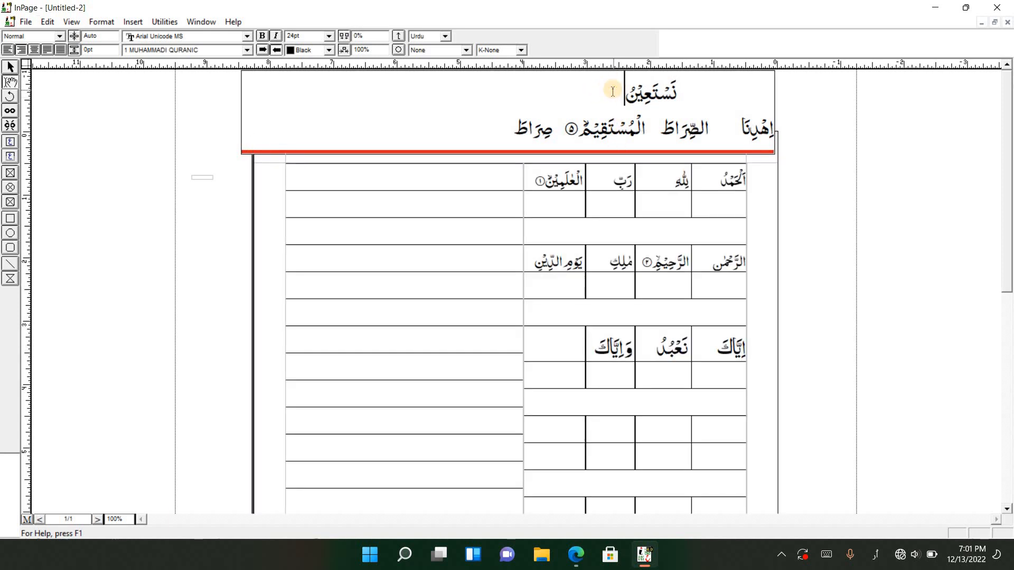
left_click_drag(625, 94, 677, 95)
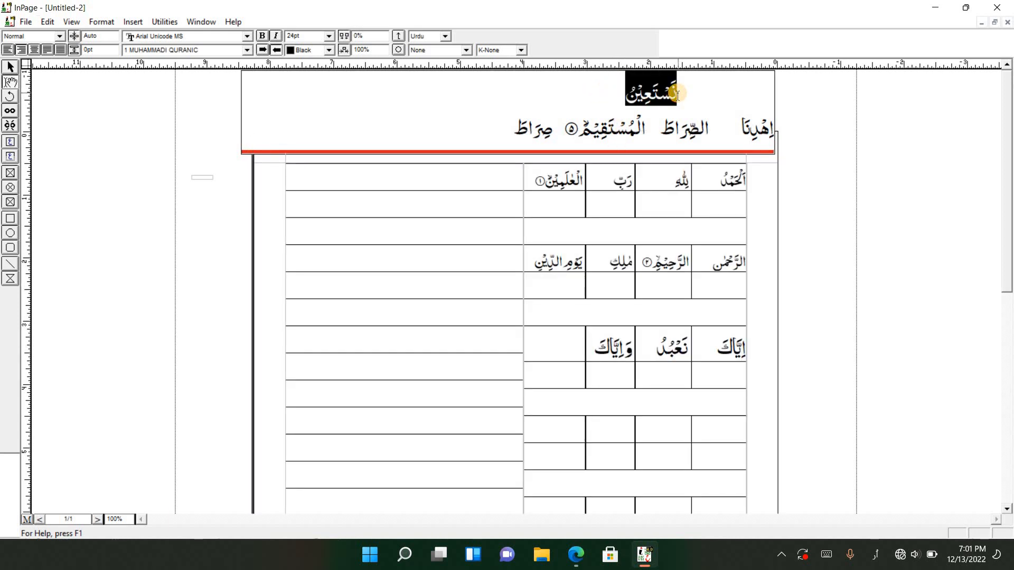
key("ctrl+x")
left_click(571, 342)
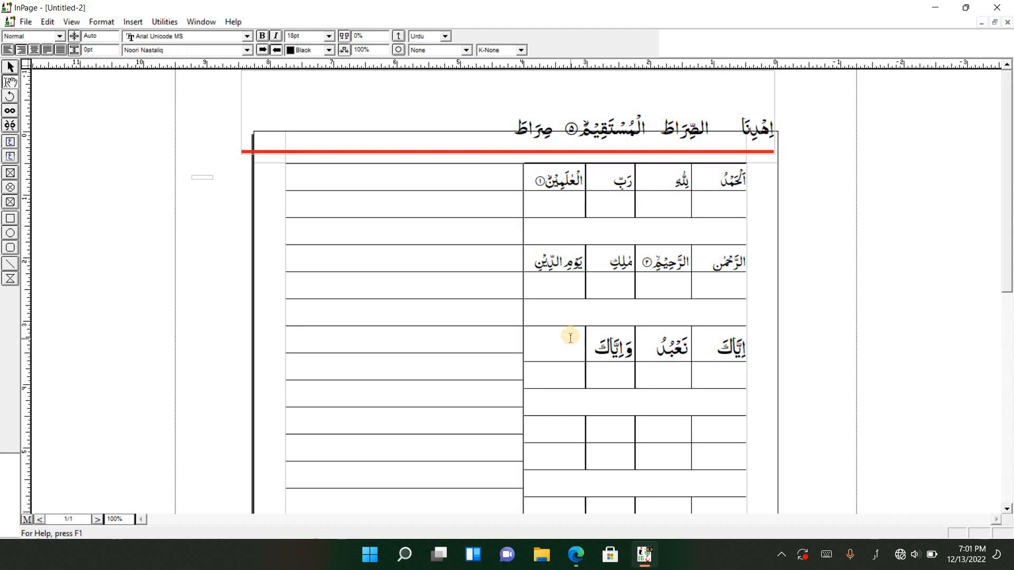
key("ctrl+v")
Move اِهْدِنَا and الصِّرَاطَ from the verse box into the first two cells of the fourth word row
left_click_drag(763, 129, 777, 133)
key("ctrl+x")
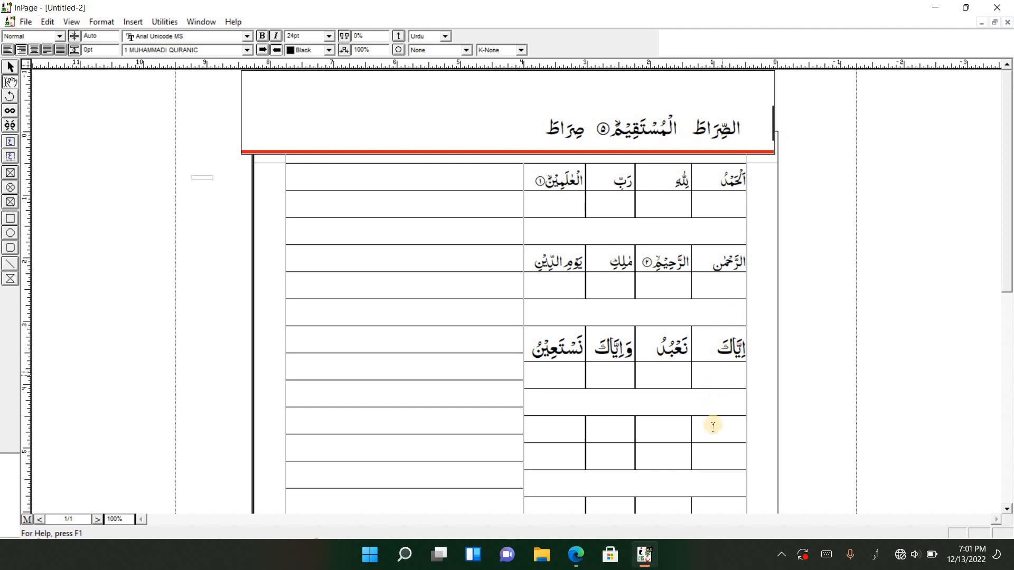
left_click(715, 429)
key("ctrl+v")
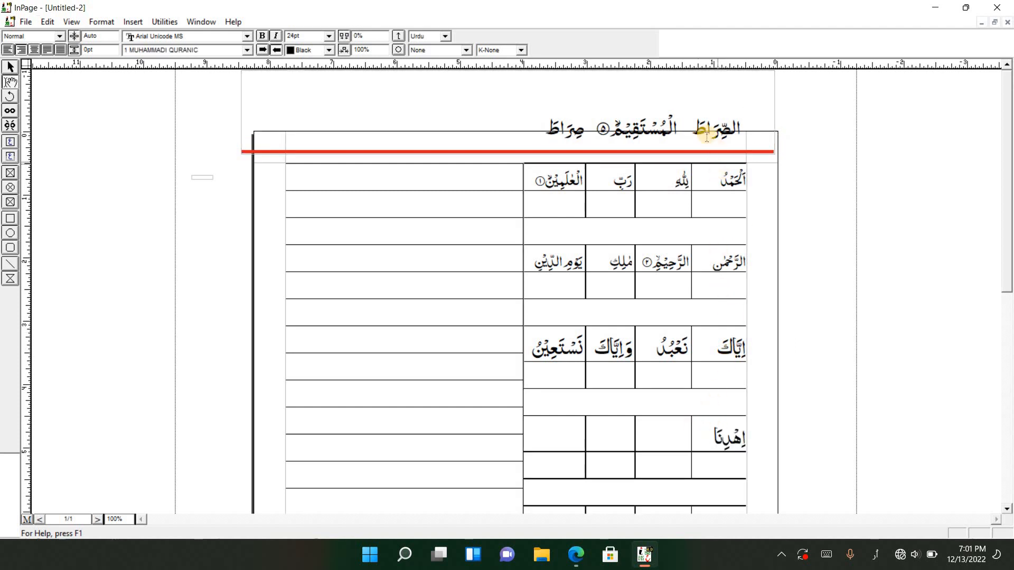
left_click(690, 123)
double_click(751, 129)
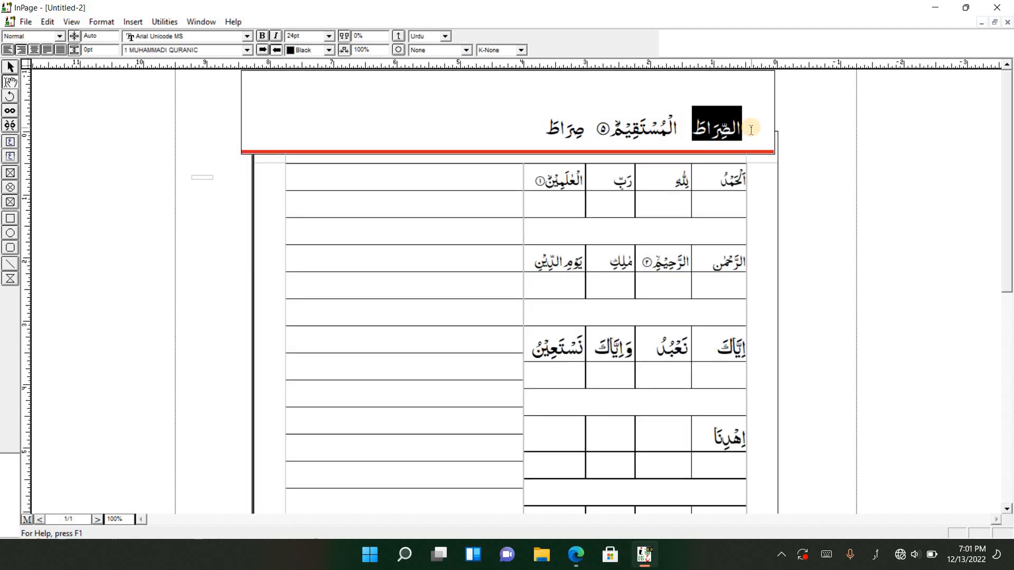
key("ctrl+x")
left_click(667, 445)
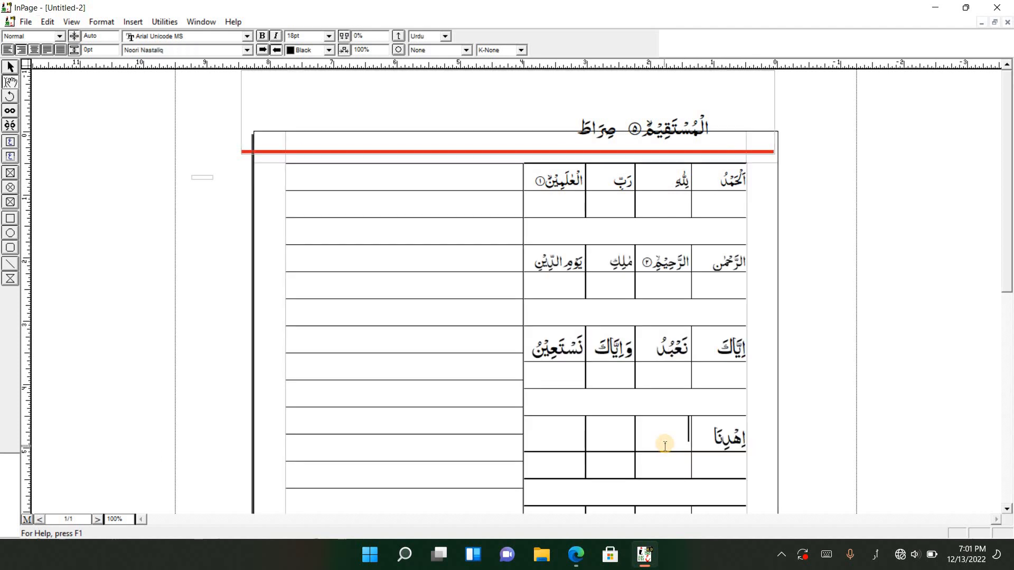
key("ctrl+v")
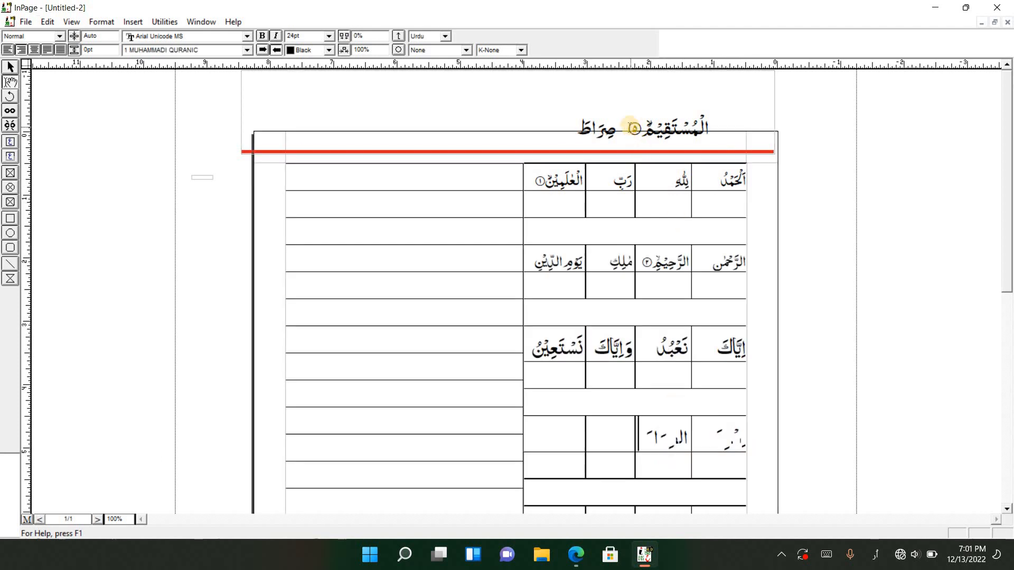
Remove verse number ۵ and move الْمُسْتَقِيْمَ and صِرَاطَ from the verse box into the third and fourth cells of the row containing اِهْدِنَا
left_click(631, 125)
left_click(638, 126)
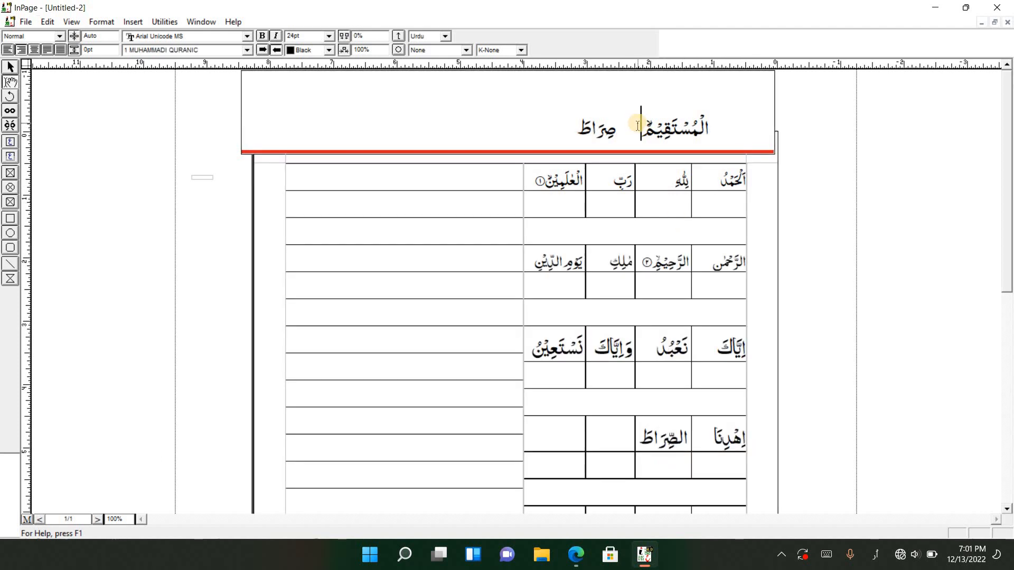
left_click_drag(641, 126, 710, 135)
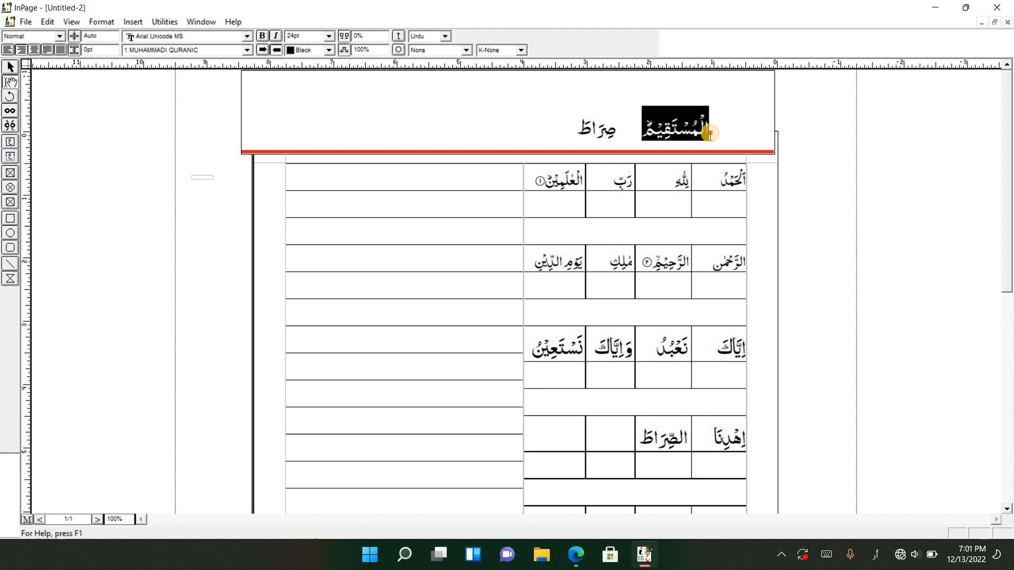
key("ctrl+x")
left_click(625, 445)
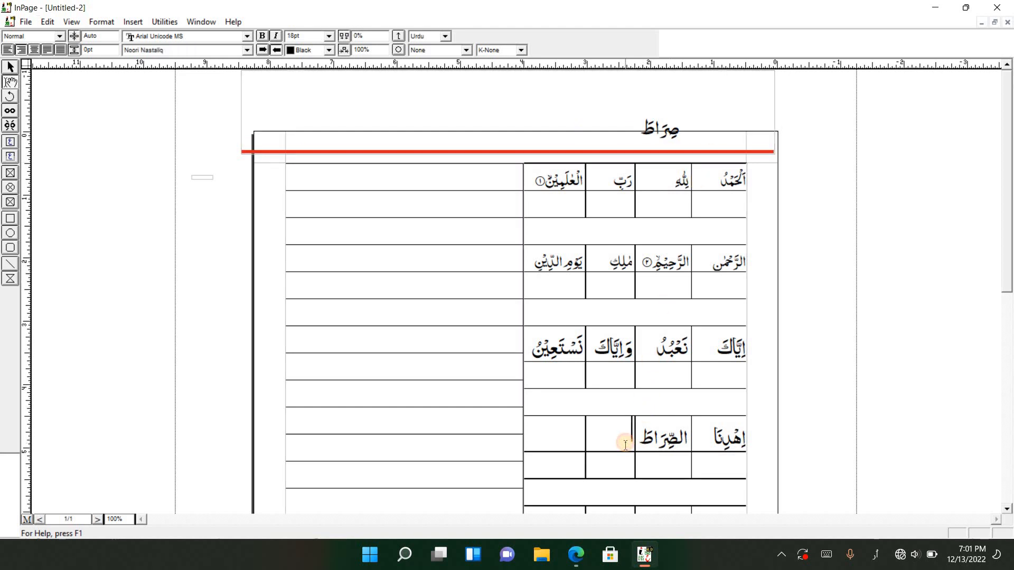
key("ctrl+v")
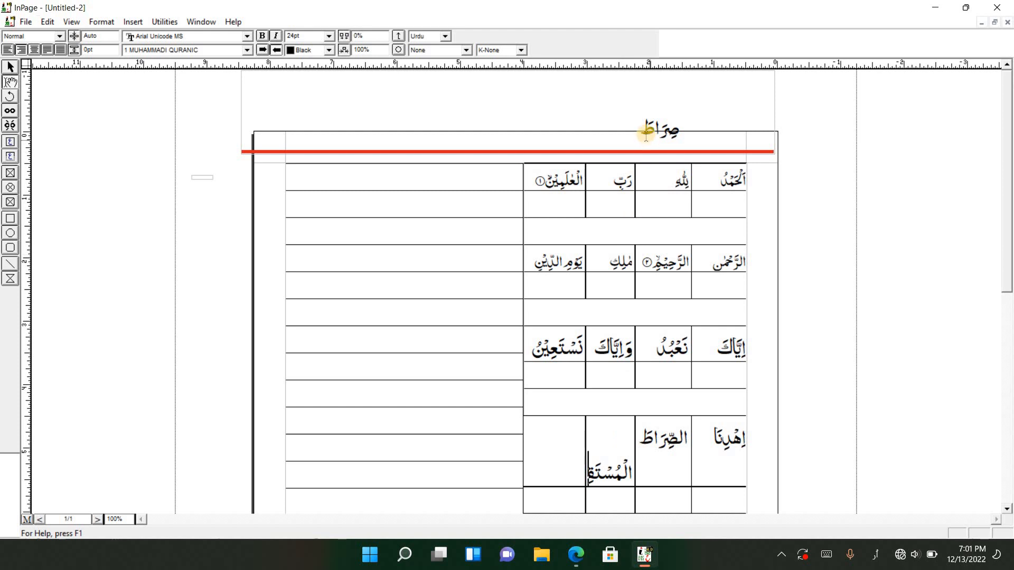
left_click_drag(644, 128, 680, 129)
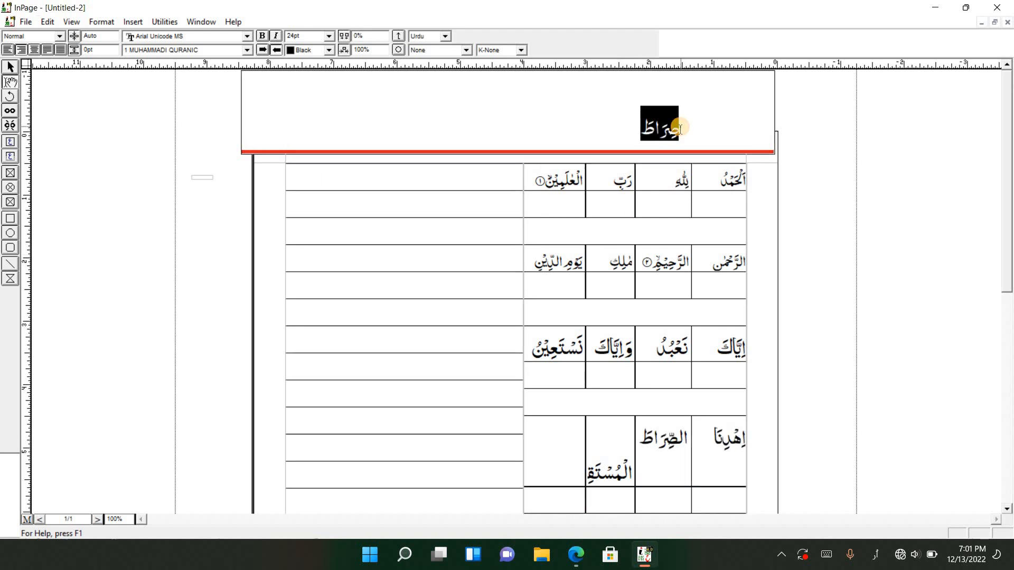
key("BackSpace")
left_click(547, 457)
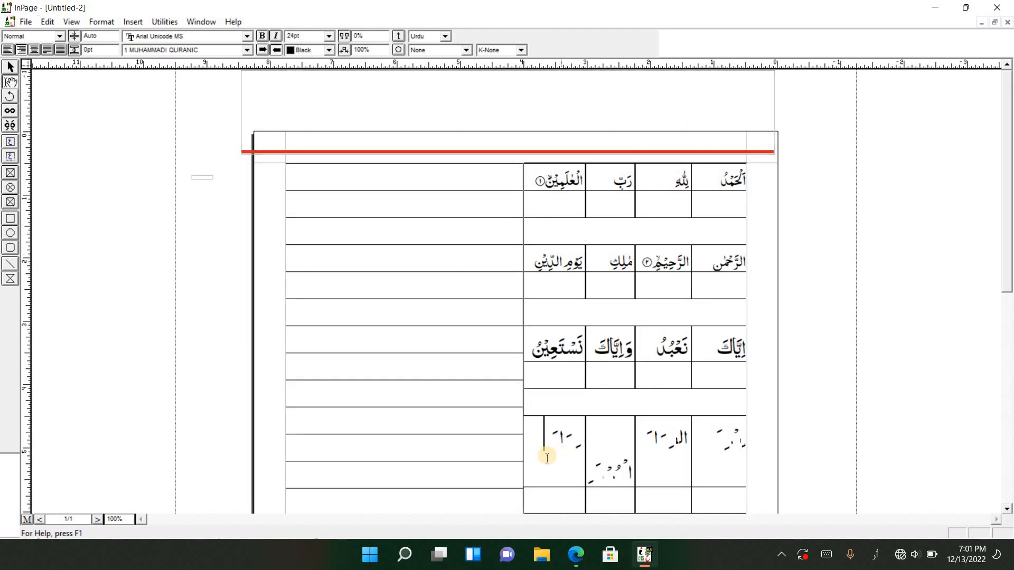
Set the font size of the word rows containing اِهْدِنَا and اِيَّاكَ to 18pt
left_click_drag(547, 458, 786, 451)
left_click(330, 37)
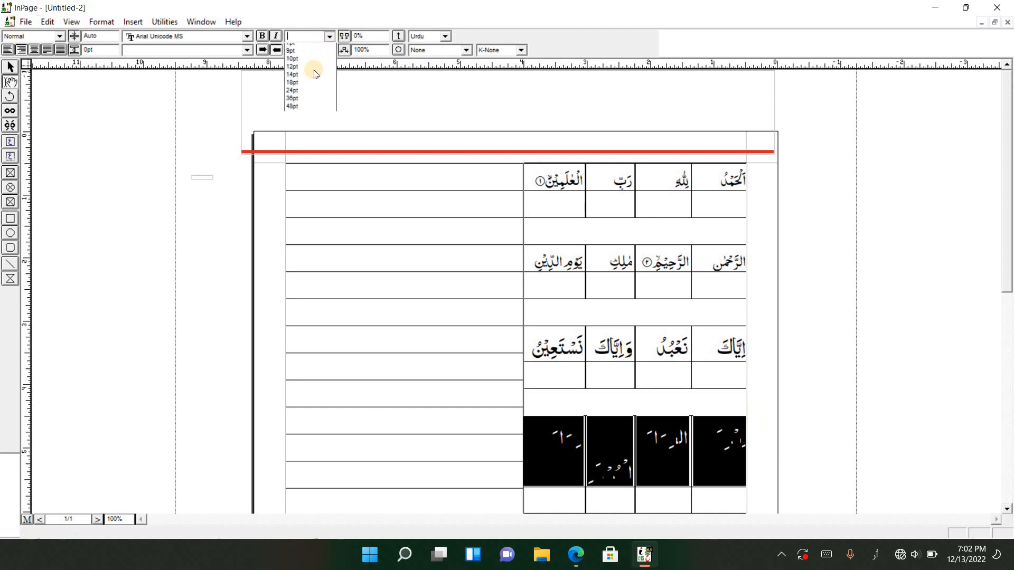
left_click(309, 82)
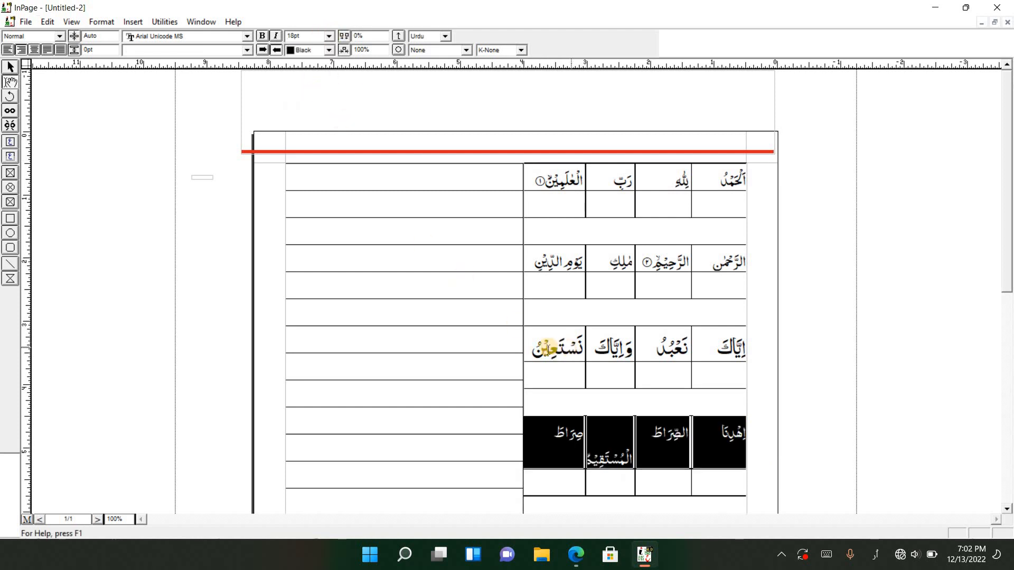
left_click_drag(548, 349, 737, 340)
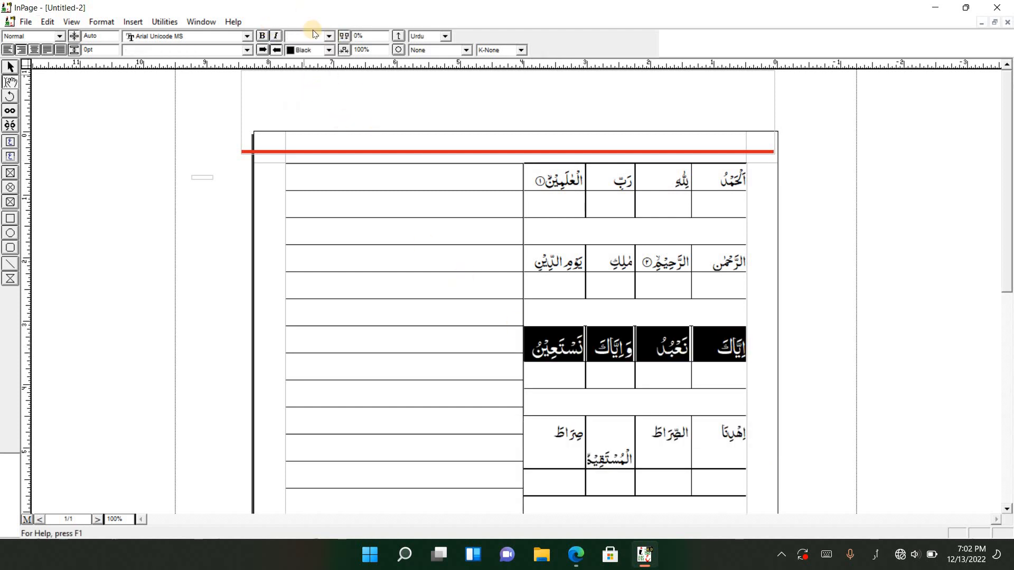
left_click(330, 35)
left_click(306, 87)
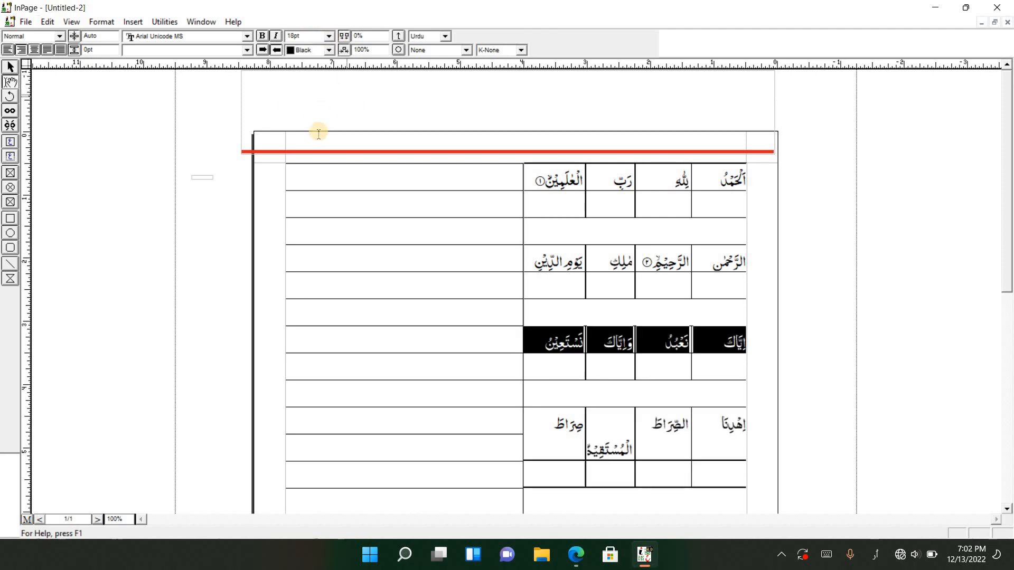
scroll(424, 277, "down", 3)
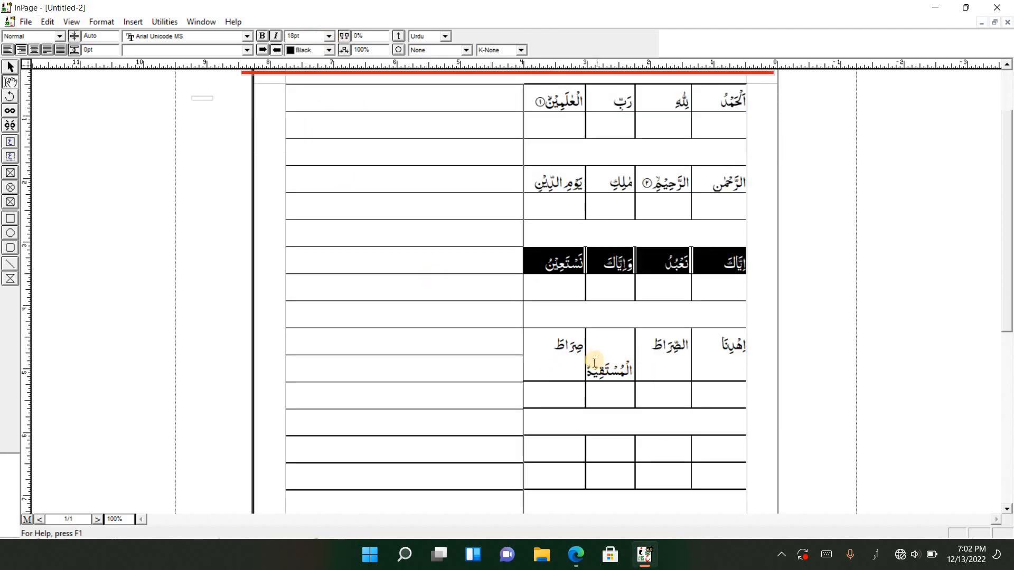
Remove the blank line above الْمُسْتَقِيْمَ in the third cell of the row containing اِهْدِنَا
left_click_drag(587, 354, 587, 354)
left_click(610, 347)
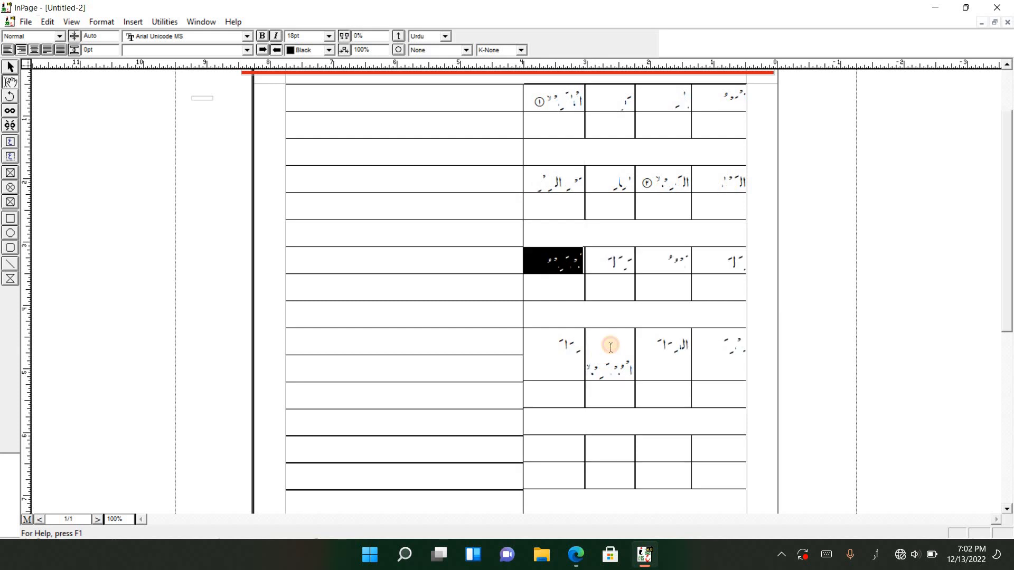
key("Delete")
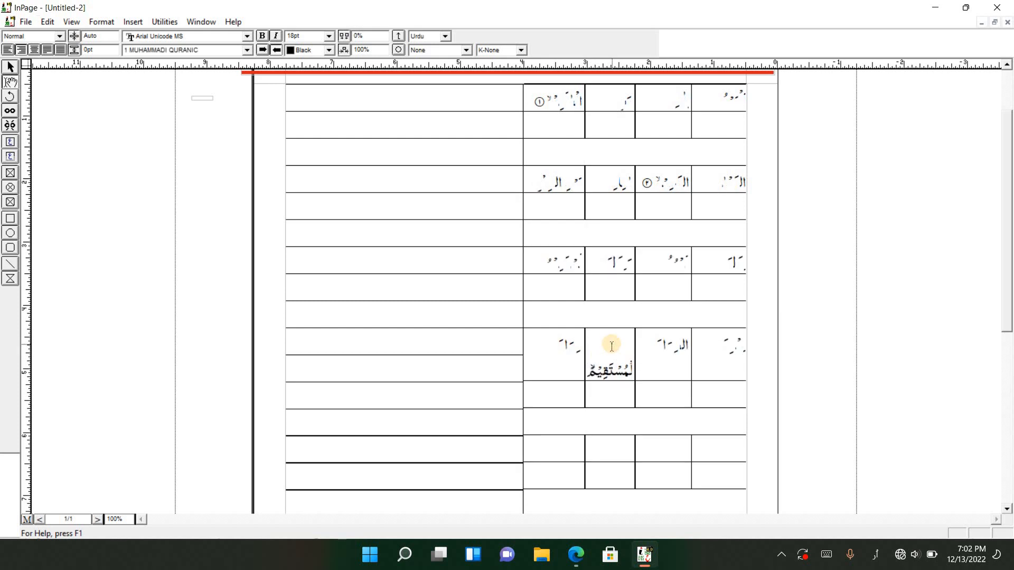
key("BackSpace")
Set the font size of the remaining verse text in the verse box above the page to 18pt
scroll(634, 361, "up", 1)
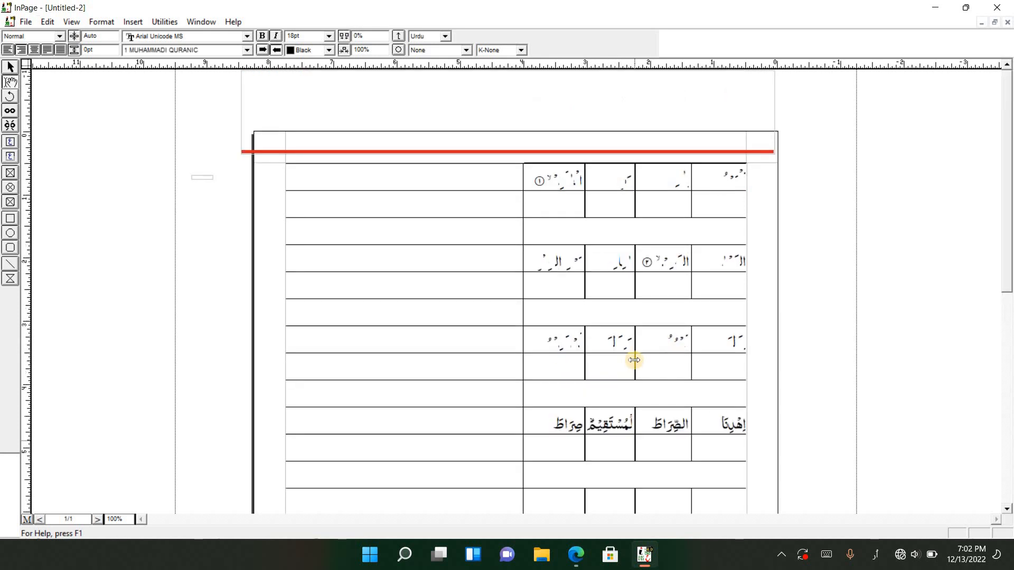
left_click(586, 121)
type("الَّذِيْنَ اَنْعَمْتَ عَلَيْهِمْ ۙ غَيْرِ")
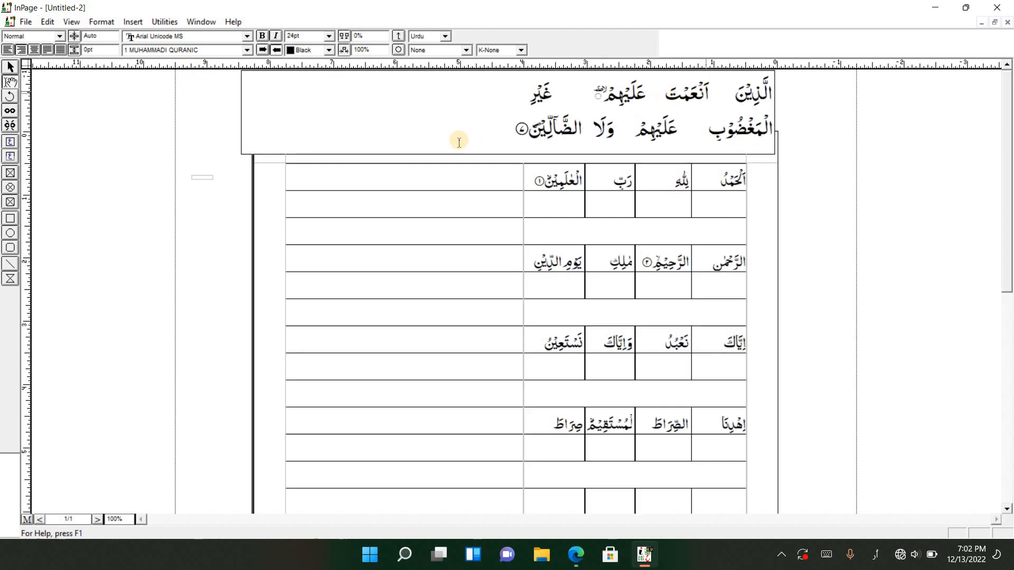
left_click_drag(458, 140, 763, 98)
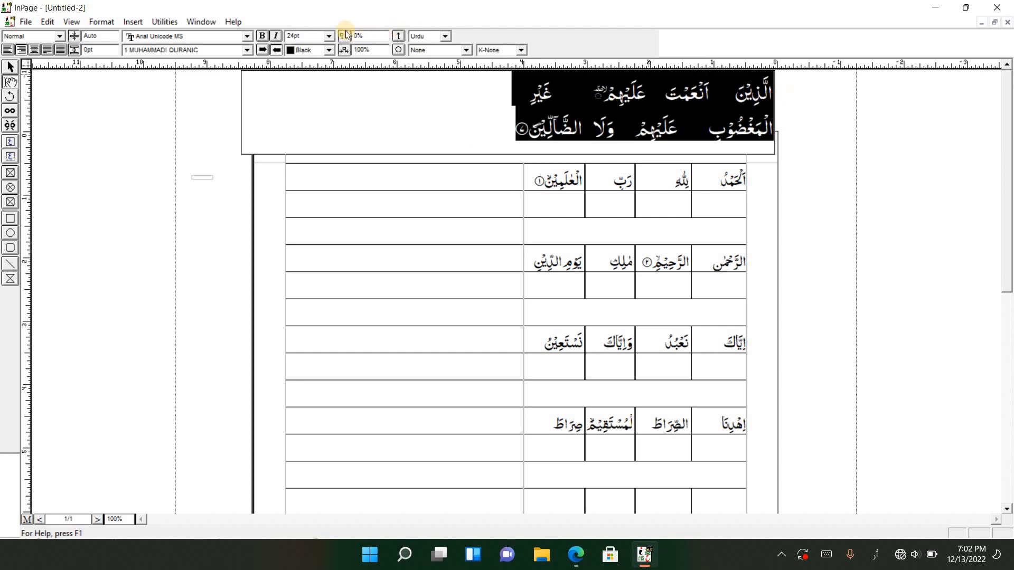
left_click(329, 36)
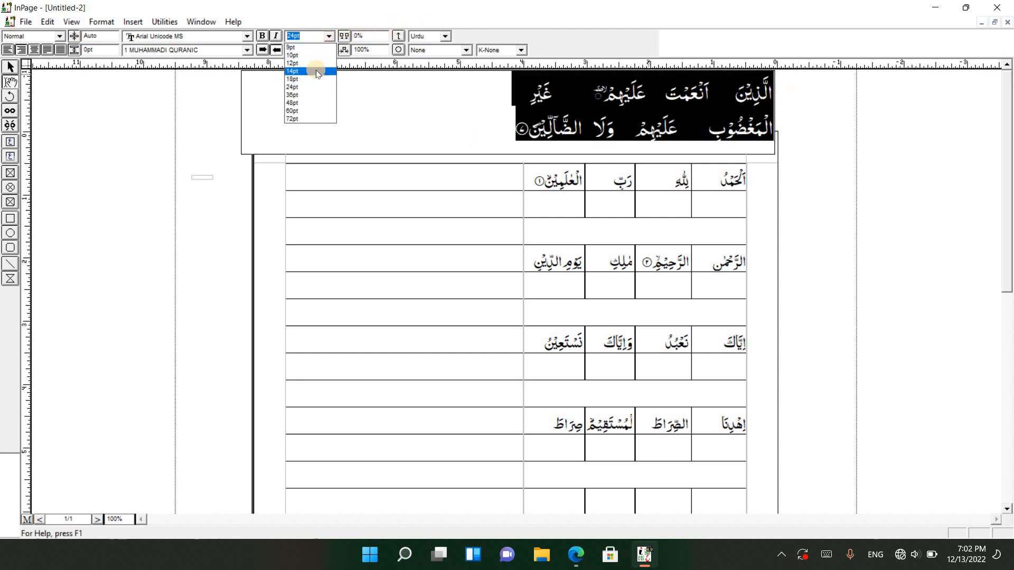
left_click(314, 79)
Move الَّذِيْنَ and اَنْعَمْتَ from the verse box into the first two cells of the fifth word row
left_click(736, 92)
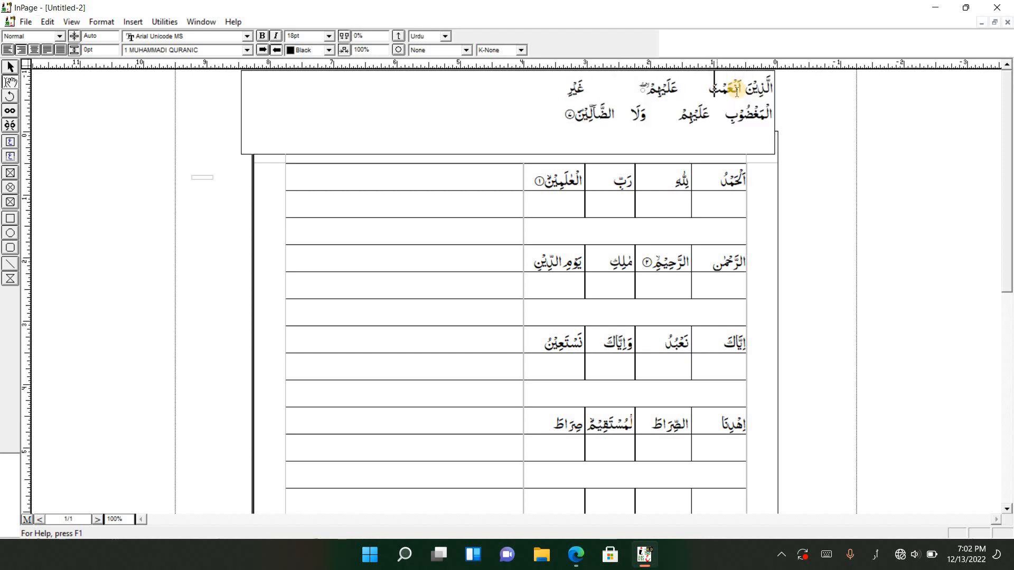
left_click_drag(746, 86, 782, 87)
key("ctrl+x")
scroll(698, 381, "down", 1)
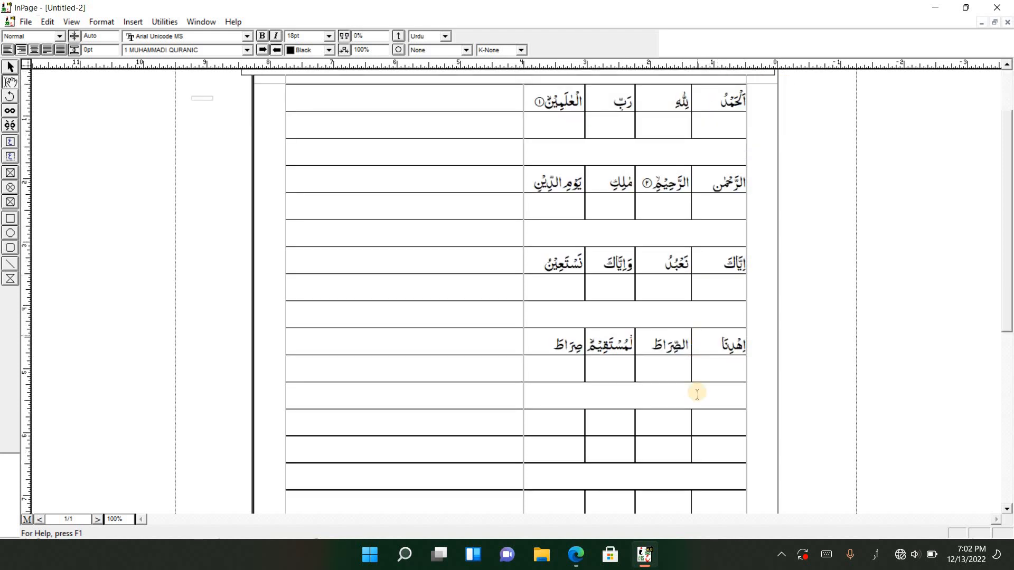
left_click(712, 424)
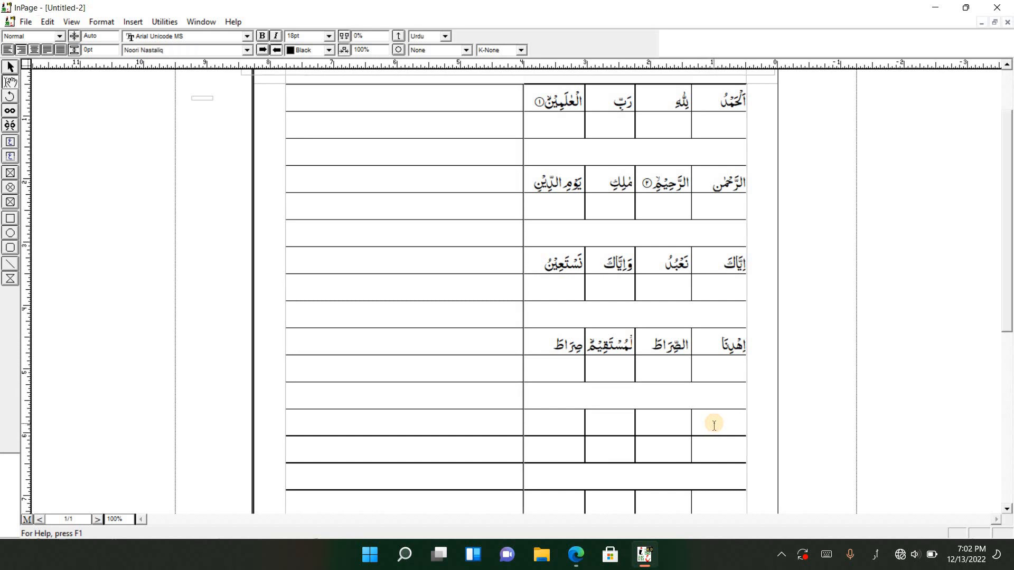
key("ctrl+v")
scroll(746, 401, "up", 1)
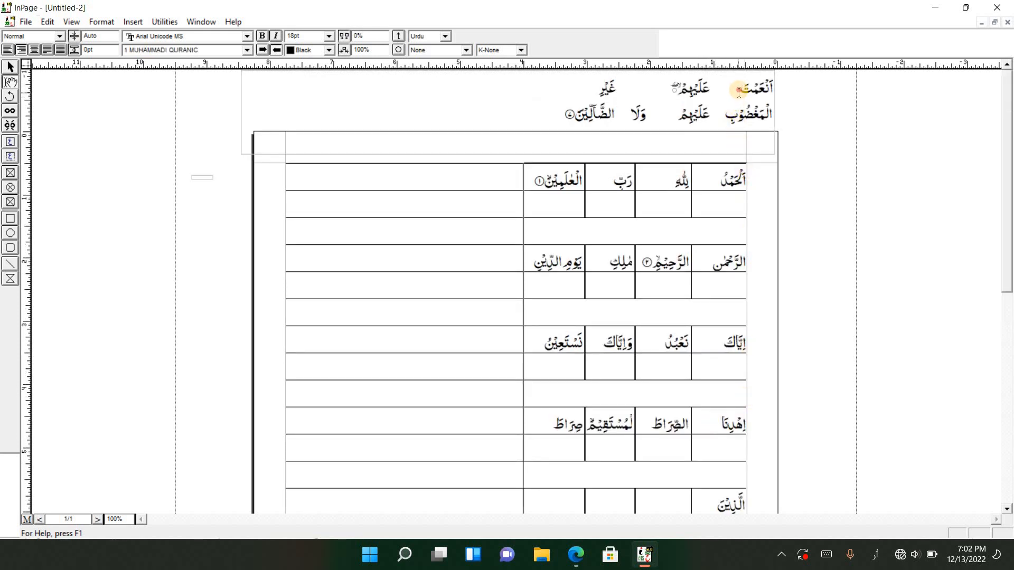
left_click_drag(738, 91, 780, 91)
key("ctrl+x")
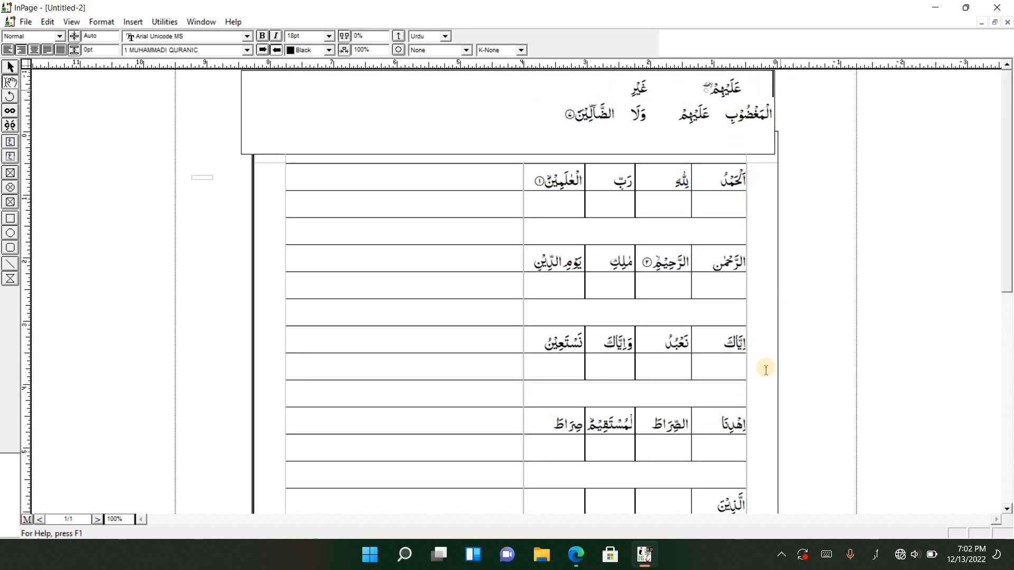
left_click(671, 508)
key("ctrl+v")
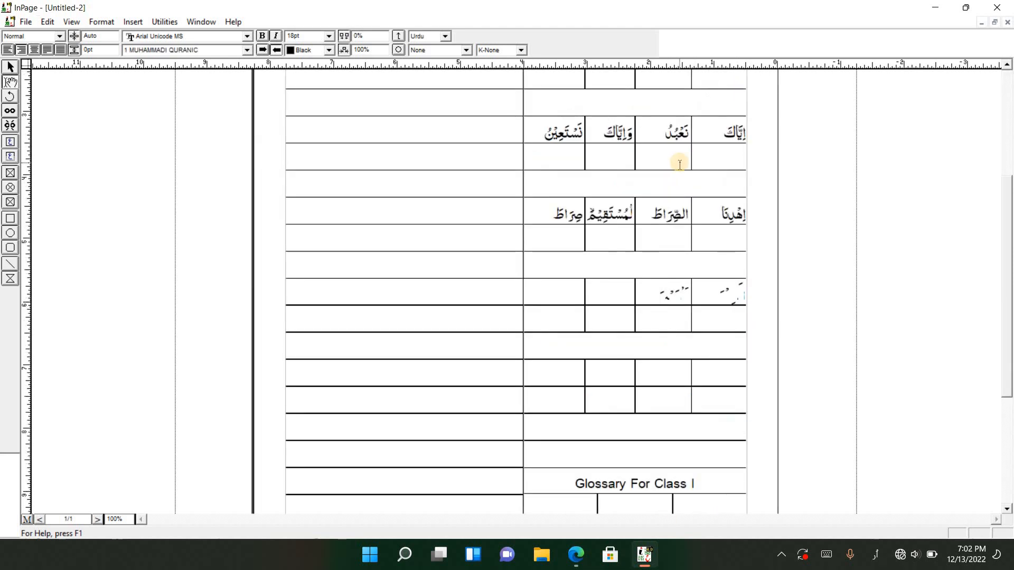
Move عَلَيْهِمْ and غَيْرِ from the verse box into the third and fourth cells of the row containing الَّذِيْنَ
scroll(681, 161, "up", 3)
left_click_drag(703, 86, 754, 89)
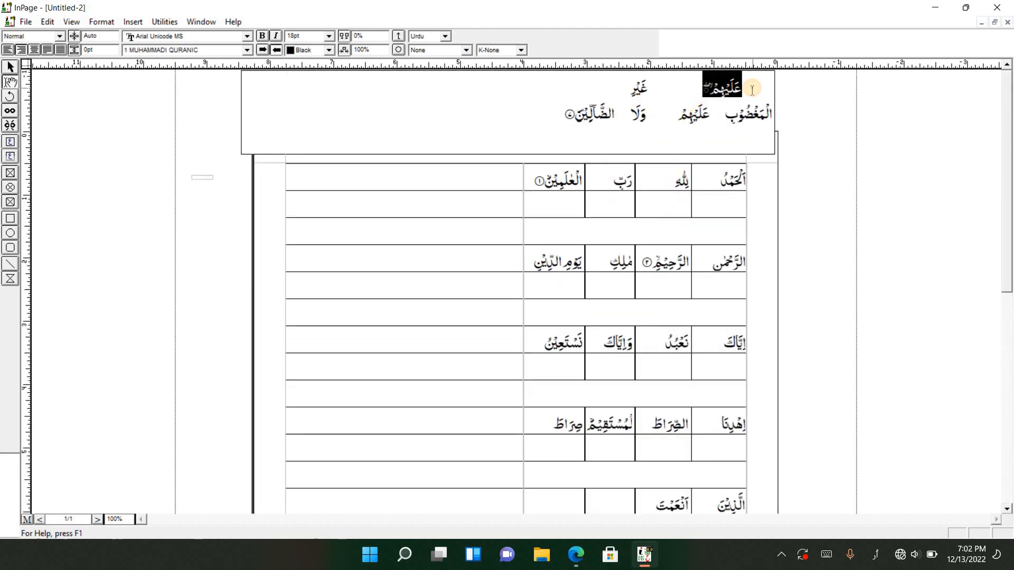
key("ctrl+x")
scroll(709, 214, "down", 3)
left_click(605, 335)
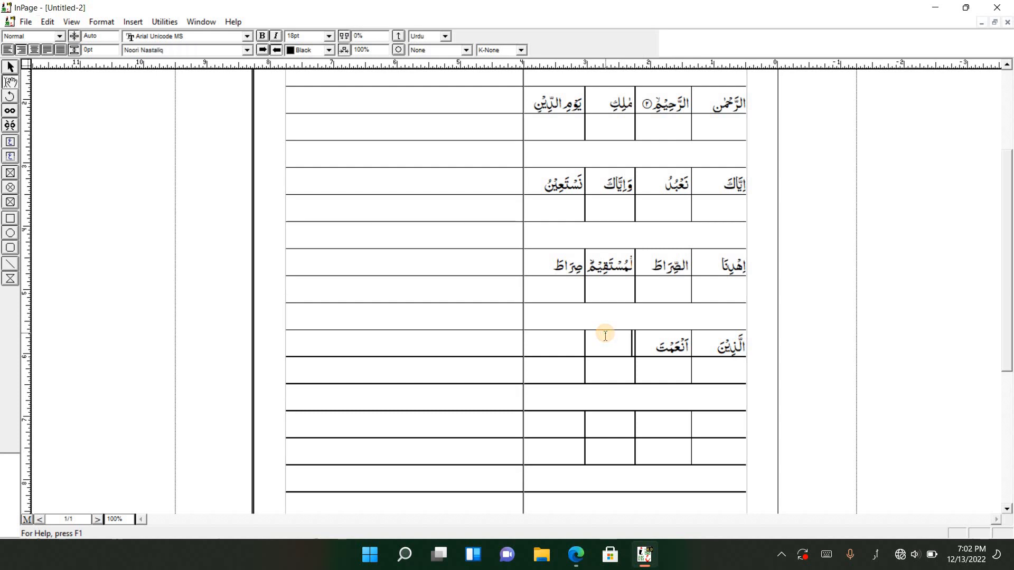
key("ctrl+v")
scroll(605, 336, "up", 3)
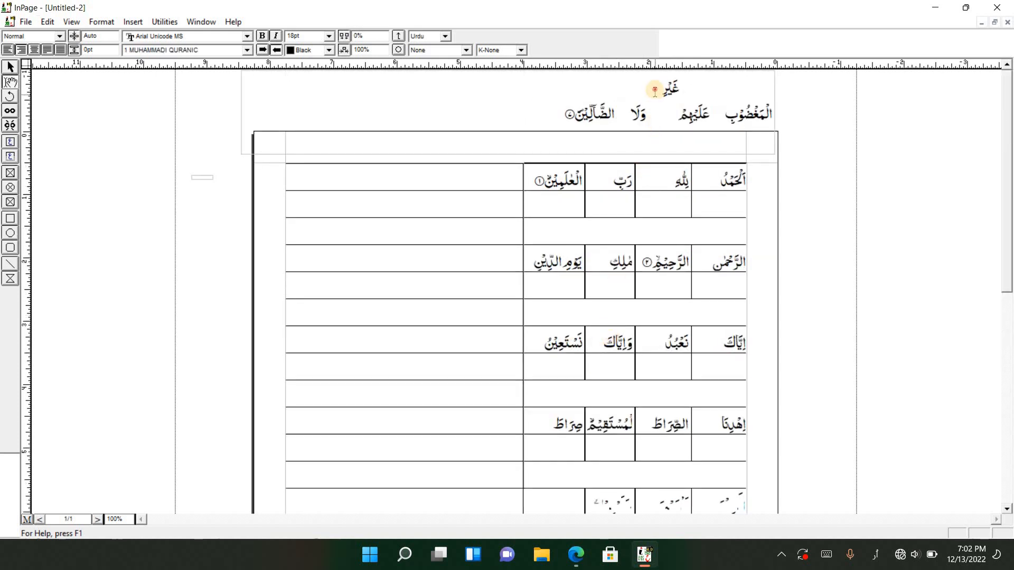
left_click_drag(657, 86, 675, 88)
key("ctrl+x")
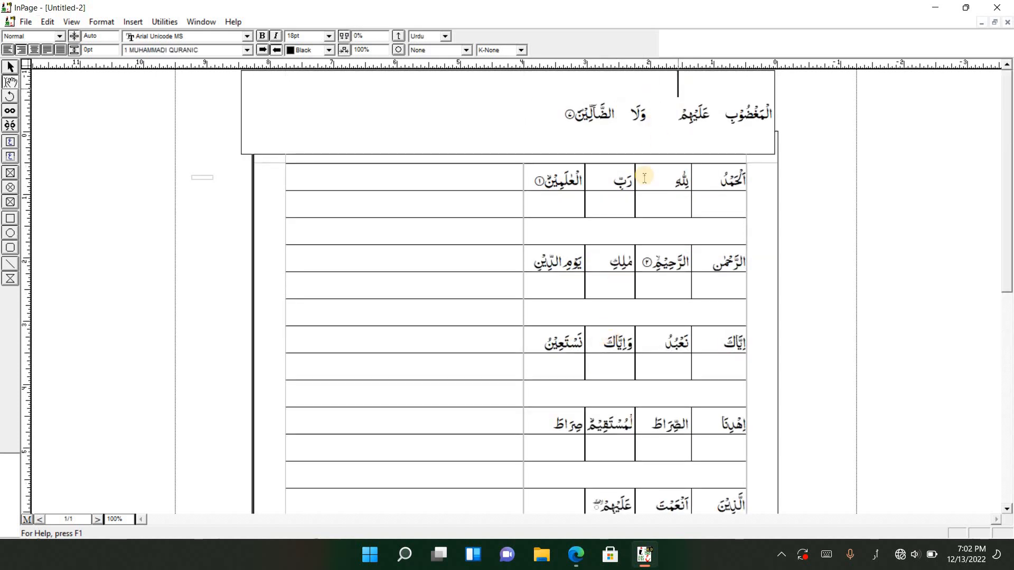
left_click(558, 503)
key("ctrl+v")
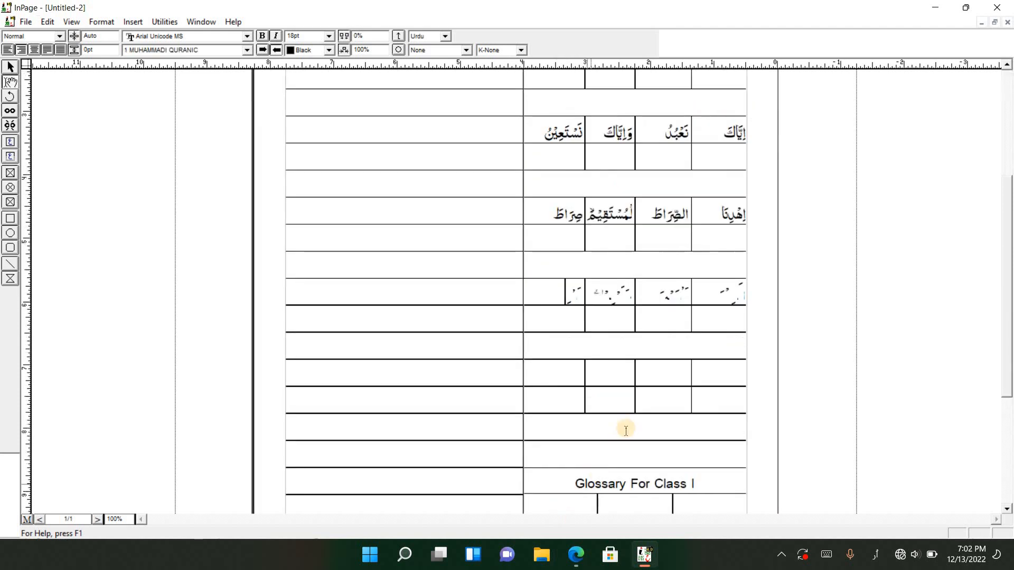
Move الْمَغْضُوْبِ from the verse box into the first cell of the sixth word row
scroll(672, 365, "up", 4)
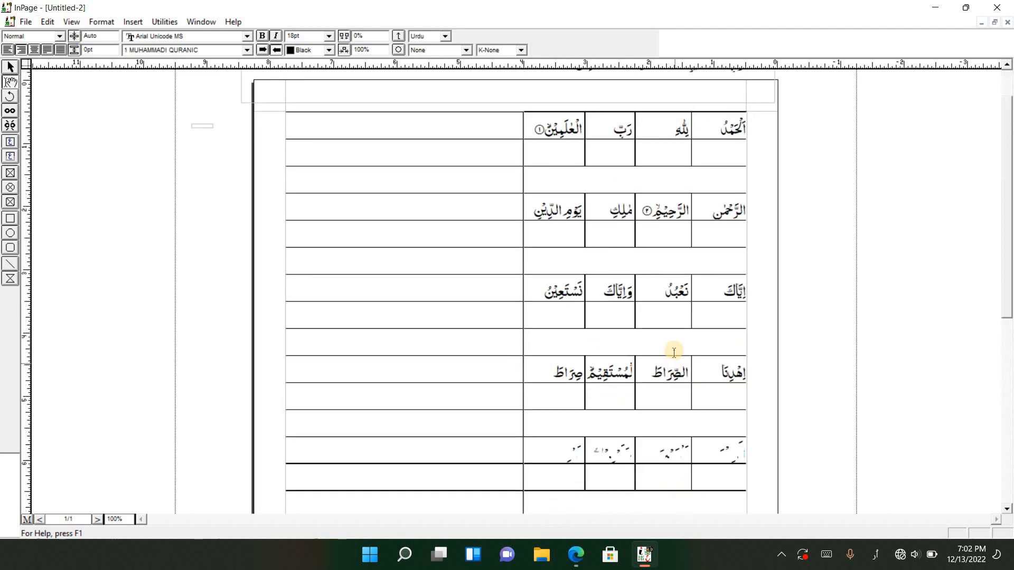
left_click_drag(724, 115, 783, 116)
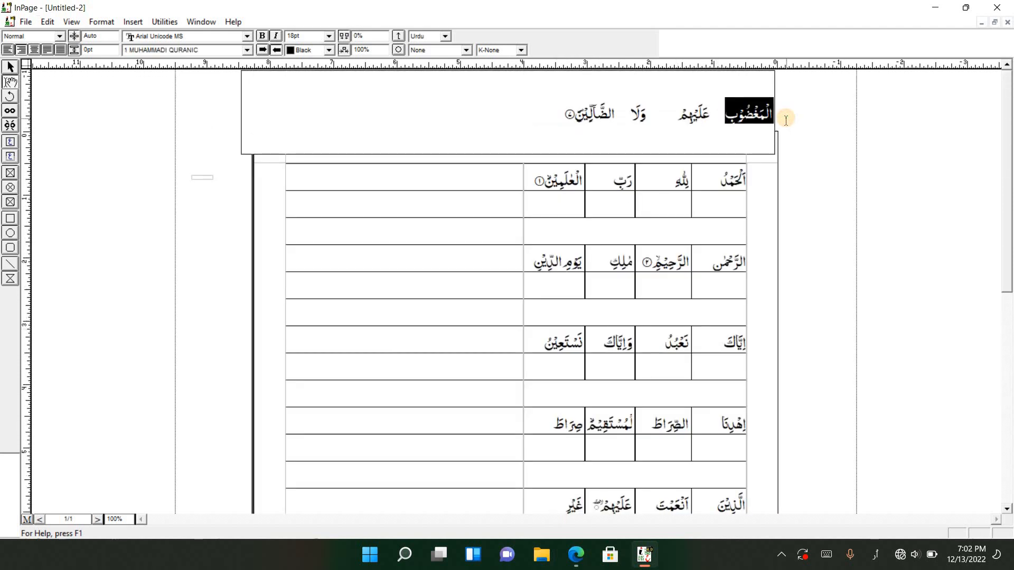
key("ctrl+x")
scroll(708, 376, "down", 2)
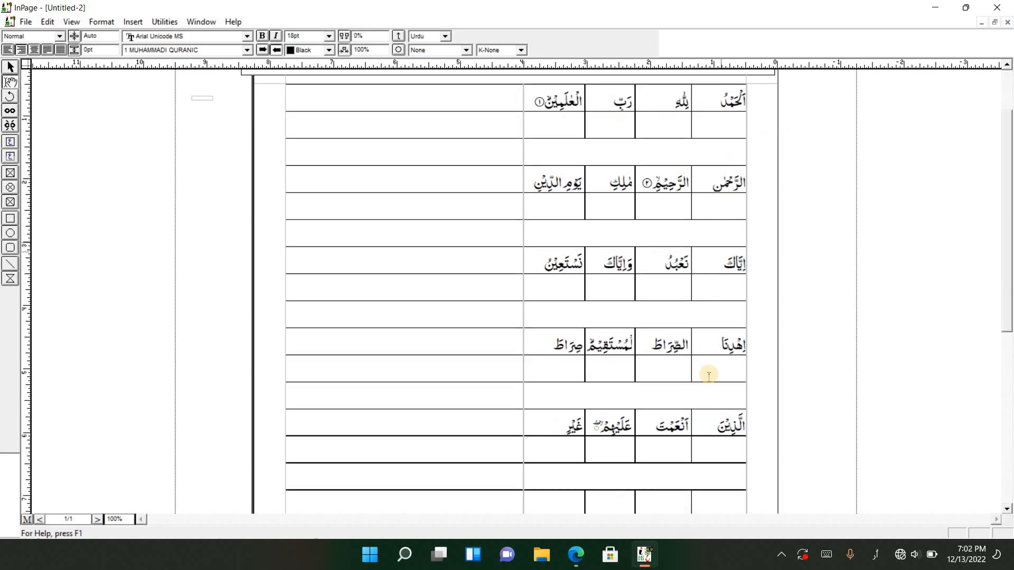
left_click(723, 499)
scroll(727, 488, "down", 2)
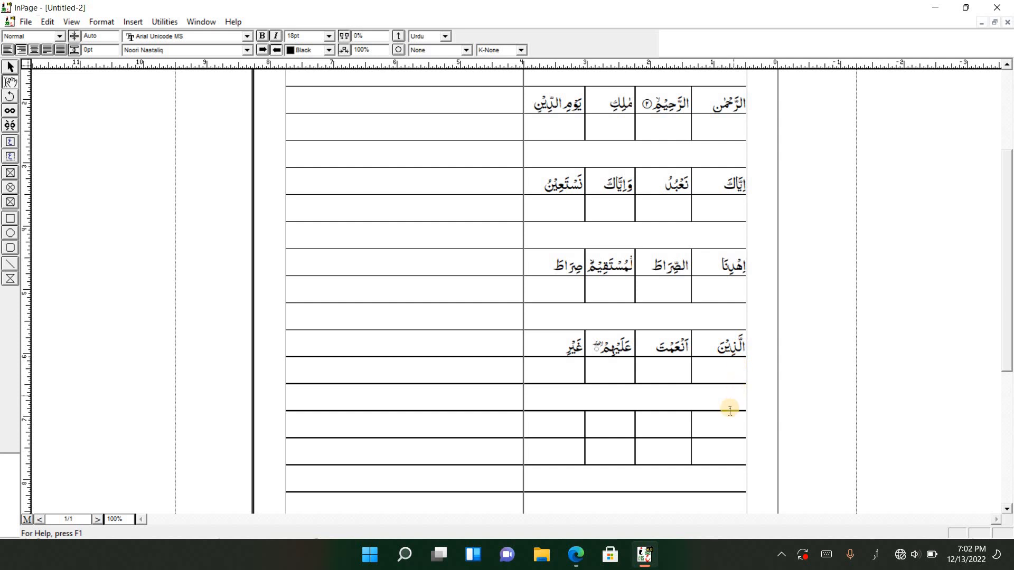
scroll(728, 399, "down", 2)
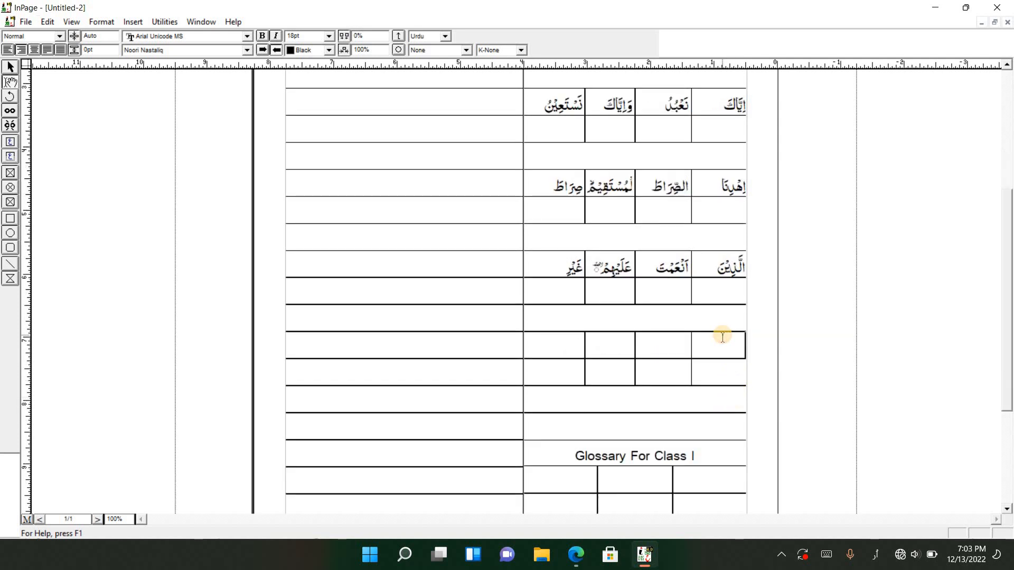
key("ctrl+v")
Move عَلَيْهِمْ from the verse box into the second cell of the row containing الْمَغْضُوْبِ
scroll(721, 365, "up", 6)
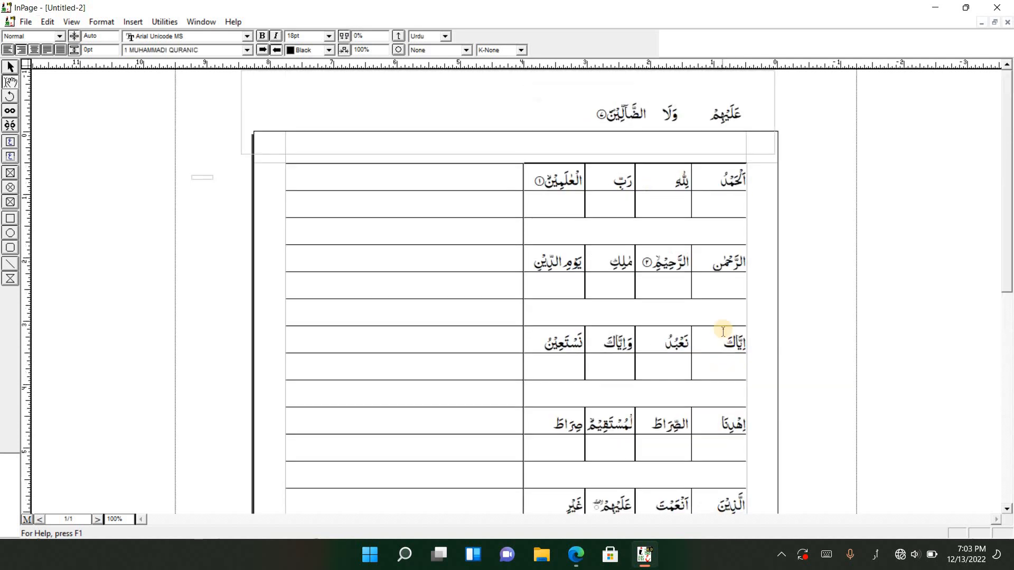
double_click(748, 115)
key("ctrl+x")
scroll(689, 356, "down", 6)
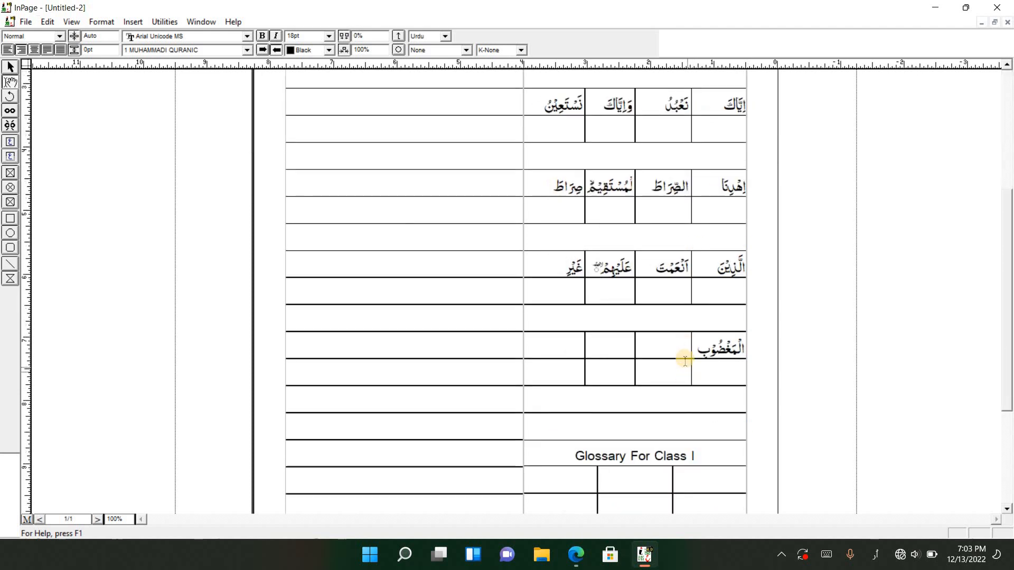
left_click(680, 349)
key("ctrl+v")
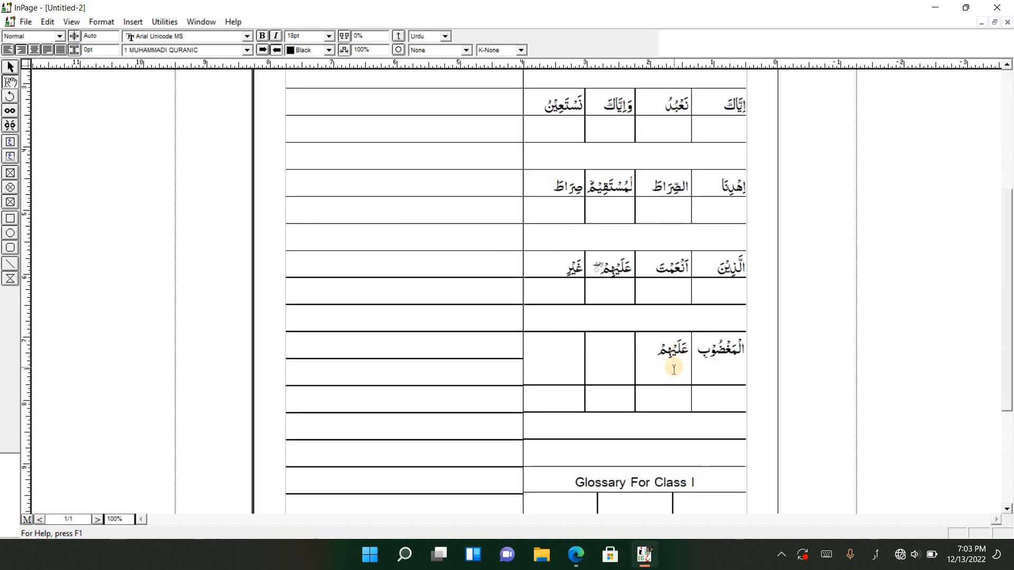
Move وَلَا from the verse box into the third cell of the row containing الْمَغْضُوْبِ
scroll(670, 348, "up", 5)
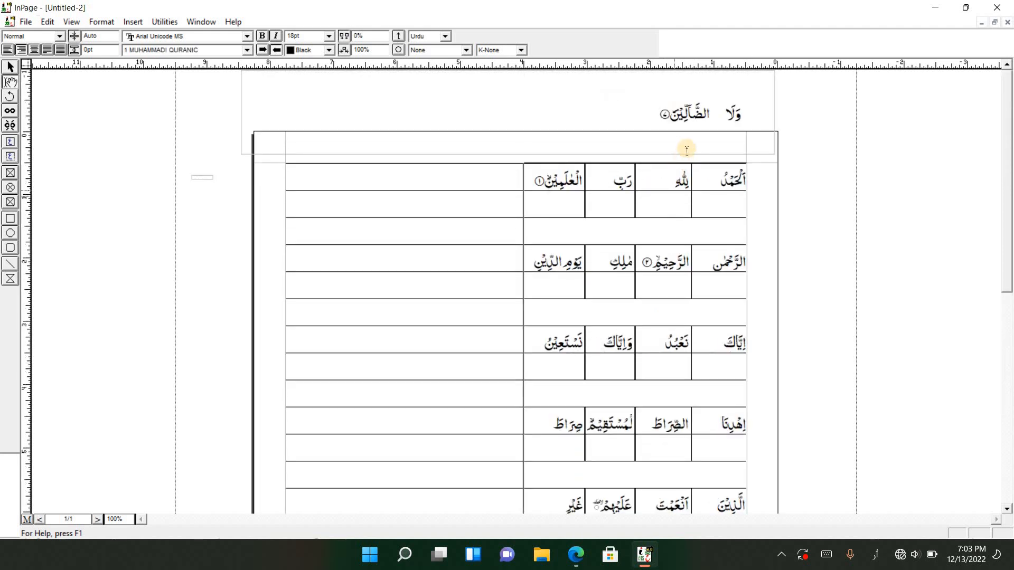
left_click_drag(722, 112, 752, 113)
key("ctrl+x")
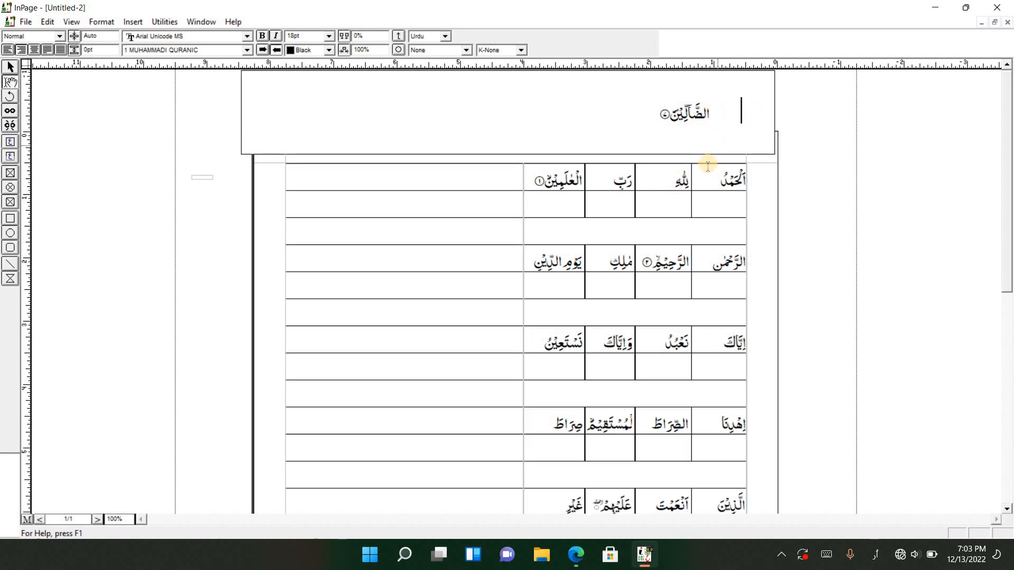
scroll(686, 317, "down", 3)
left_click(617, 426)
key("ctrl+v")
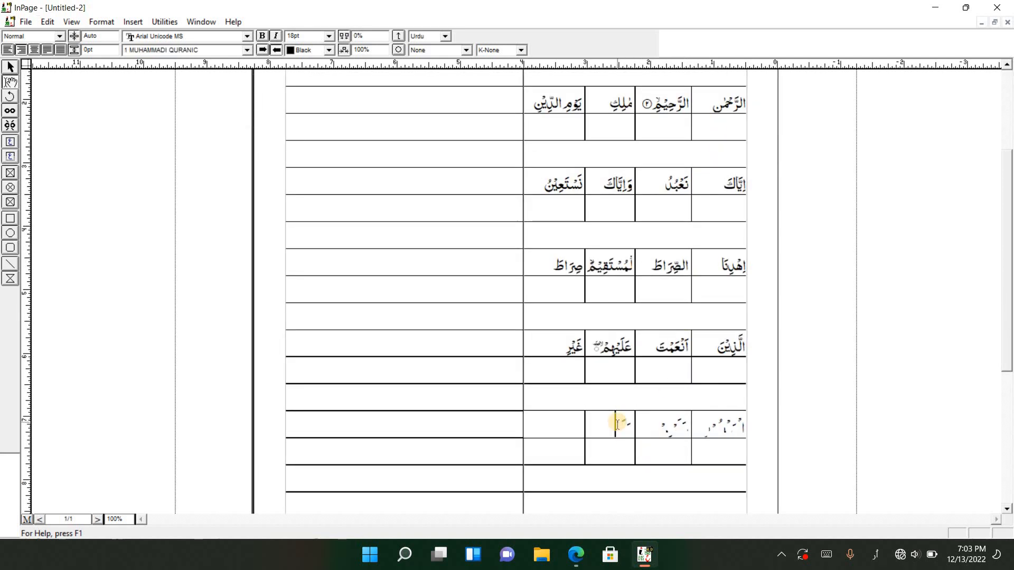
Remove verse number ۷ and move الضَّآلِّيْنَ from the verse box into the fourth cell of the row containing الْمَغْضُوْبِ
scroll(634, 338, "up", 3)
left_click_drag(656, 111, 707, 114)
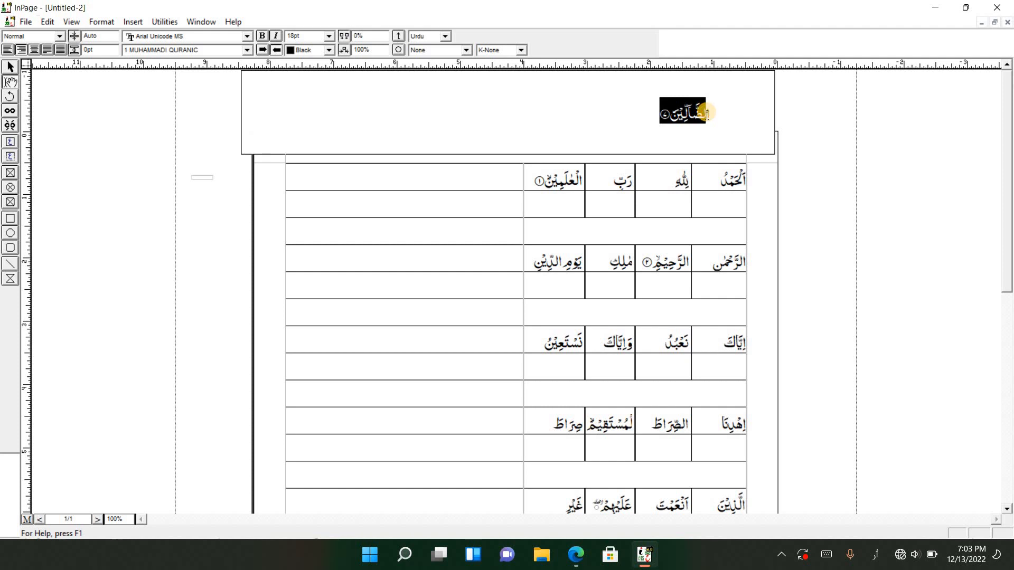
left_click(656, 108)
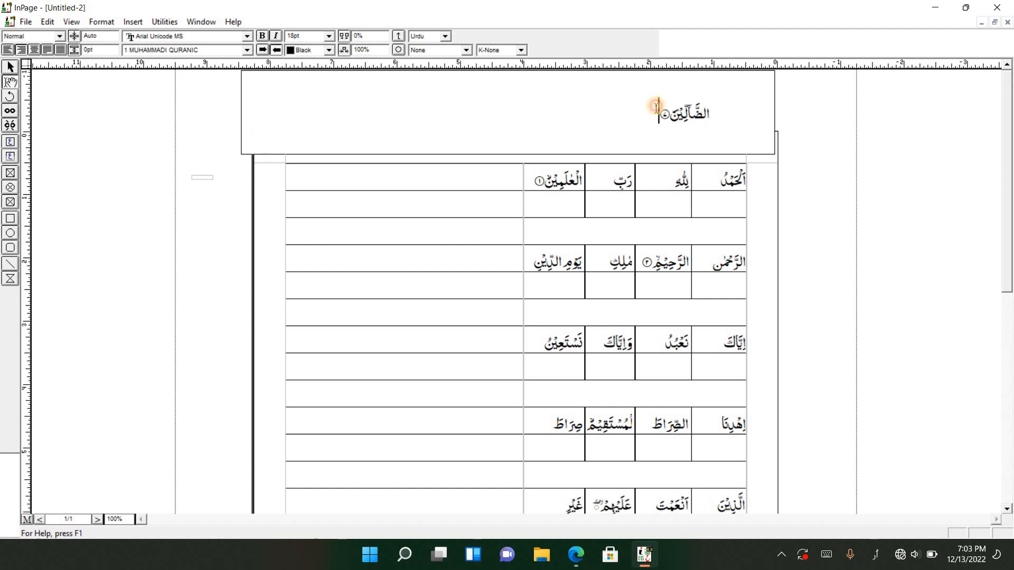
left_click_drag(652, 102, 712, 117)
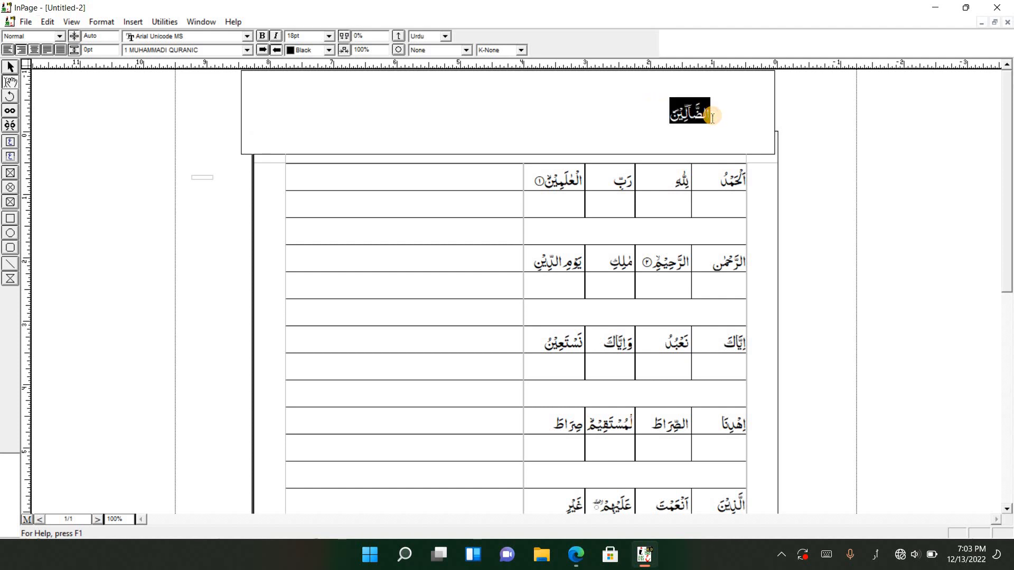
key("ctrl+x")
scroll(696, 142, "down", 3)
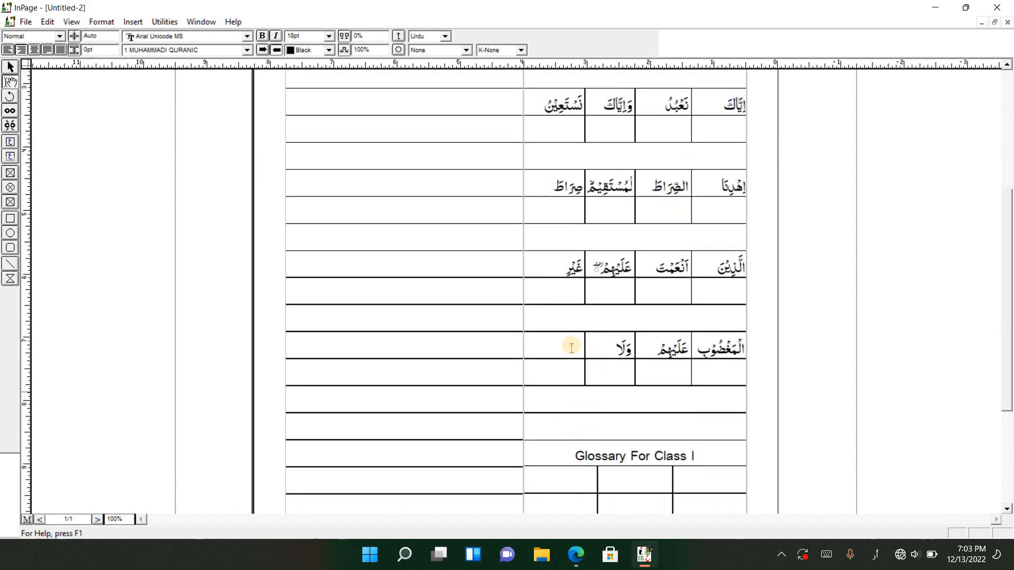
left_click(566, 346)
key("ctrl+v")
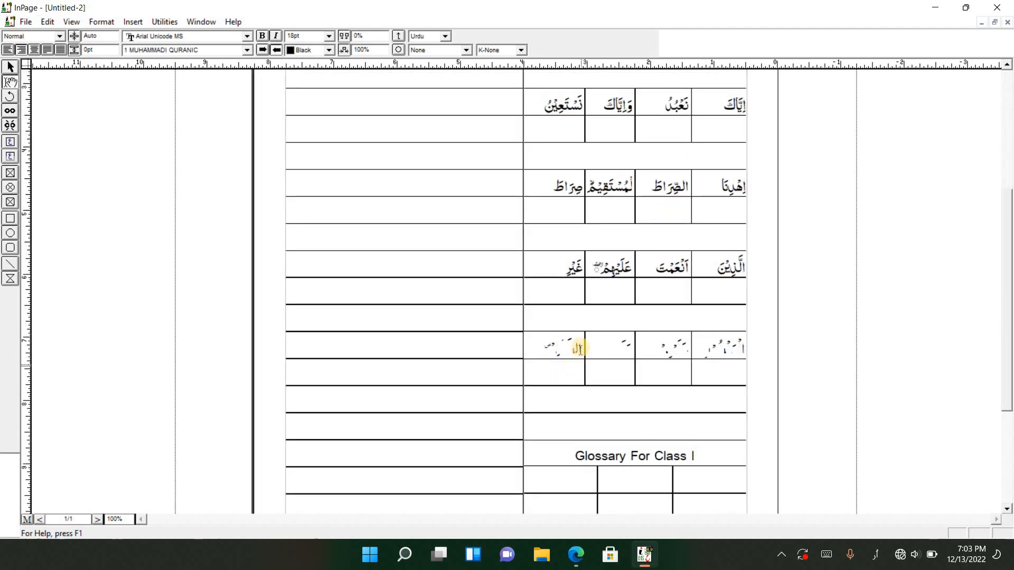
Center the text in all the four-column word rows of the table
left_click_drag(543, 344, 767, 161)
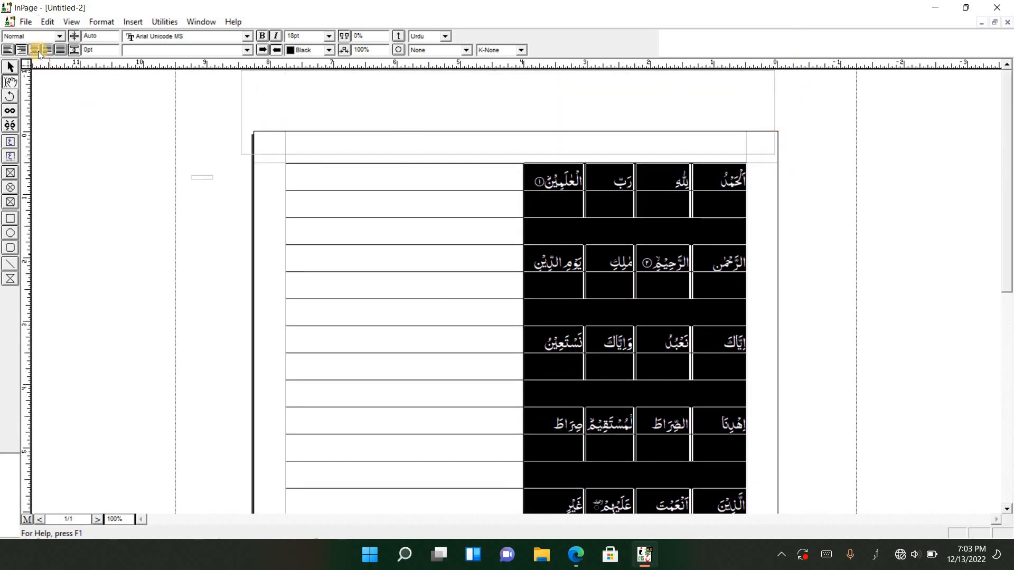
left_click(38, 51)
Examine the whole page at 50% and the filled word rows and glossary table at actual size
right_click(640, 284)
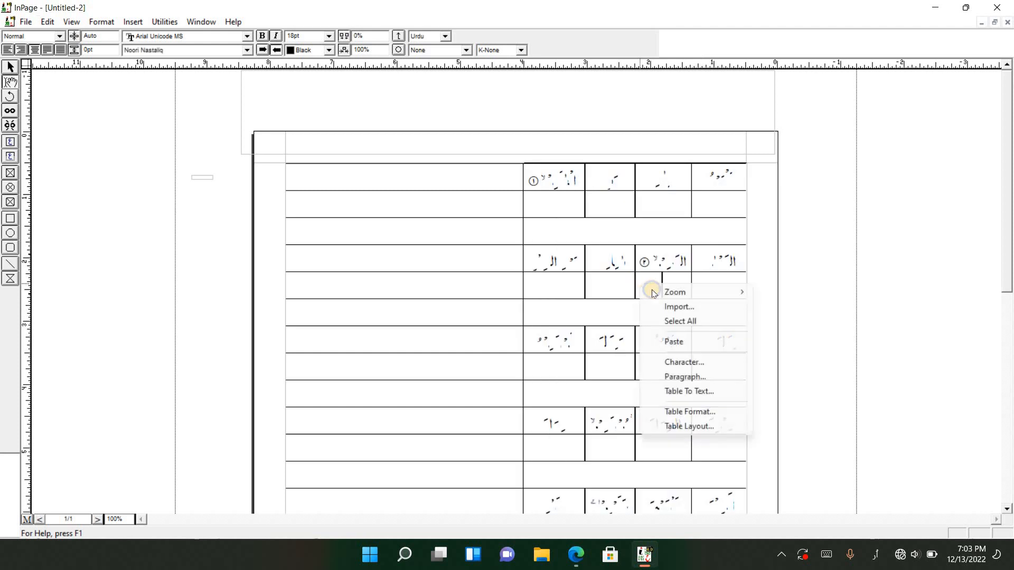
mouse_move(697, 292)
left_click(788, 308)
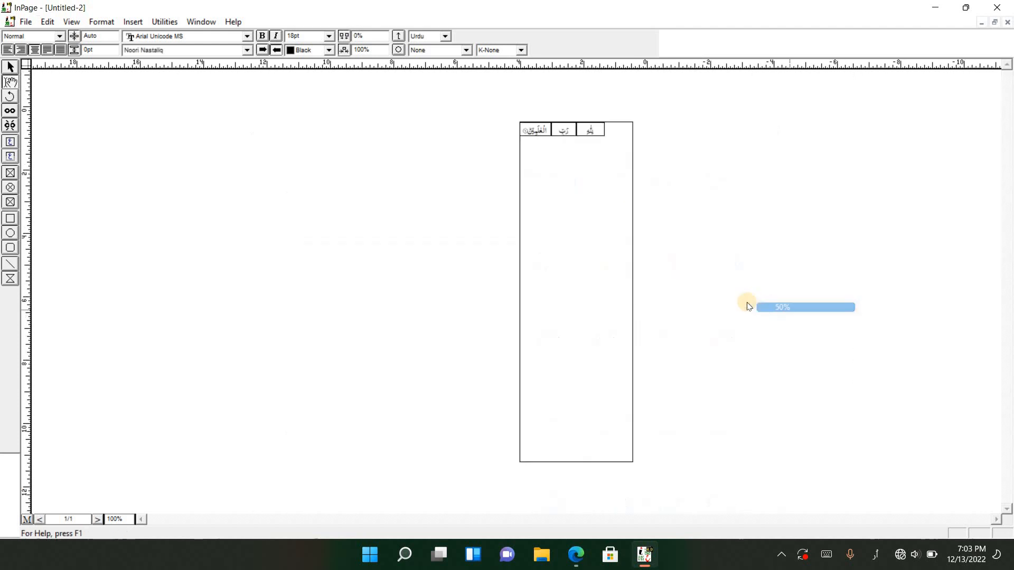
right_click(583, 235)
mouse_move(612, 233)
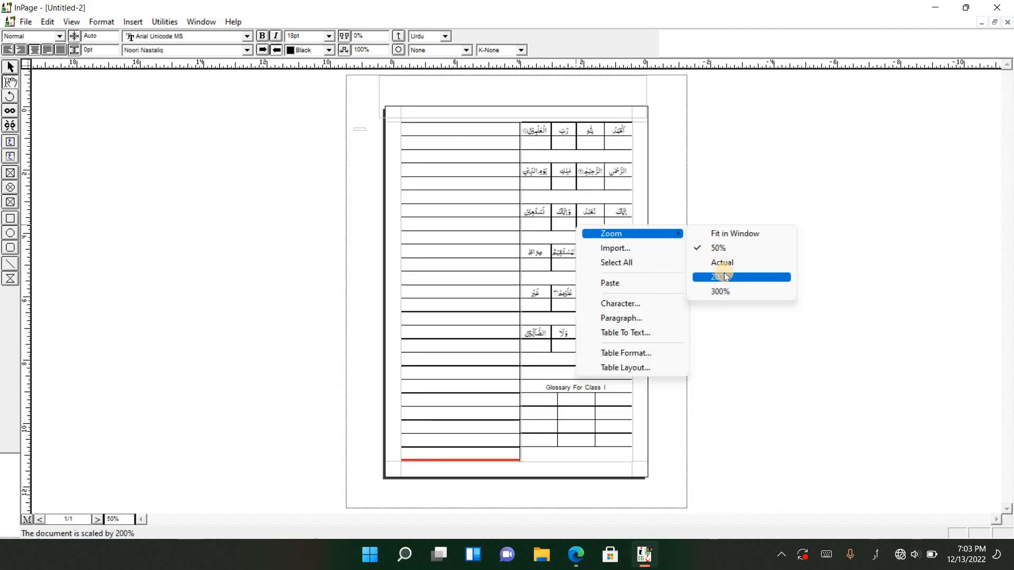
left_click(725, 270)
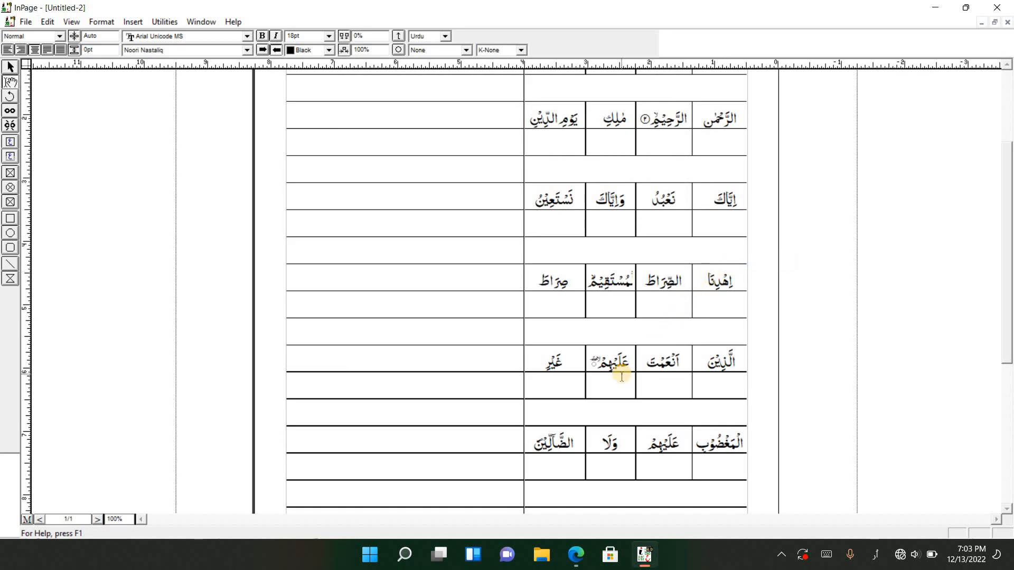
scroll(608, 428, "down", 5)
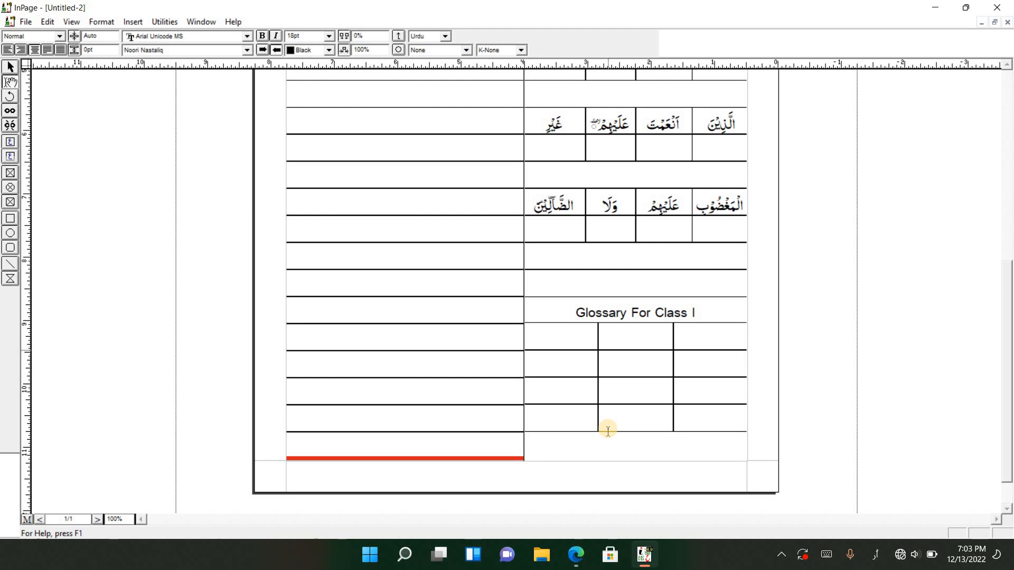
scroll(711, 391, "up", 2)
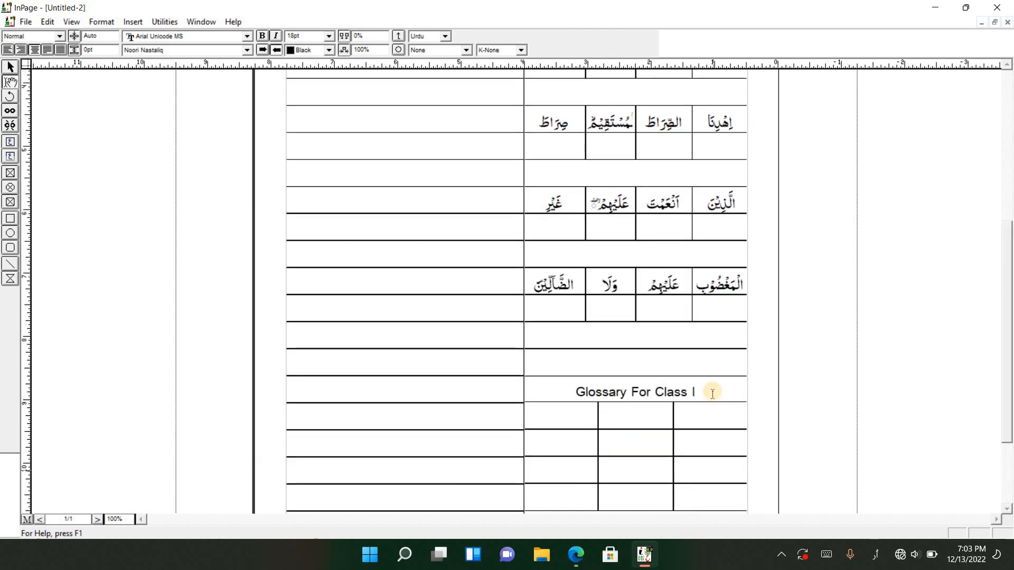
Copy بِسْمِ اللهِ from the Alqalam Quran Text page in the browser into the first Arabic cell under "Glossary For Class I" in InPage
left_click(709, 423)
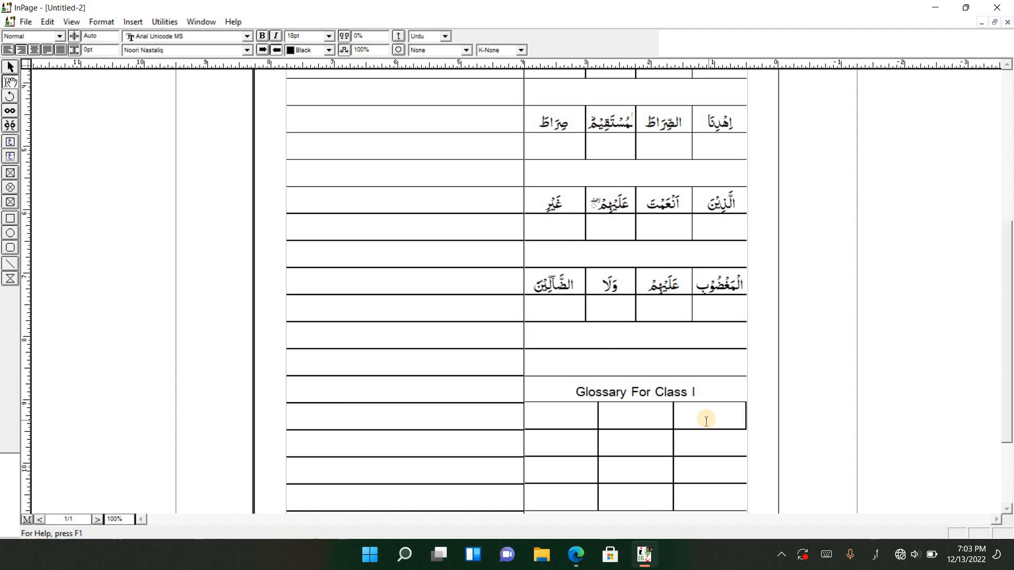
left_click(582, 550)
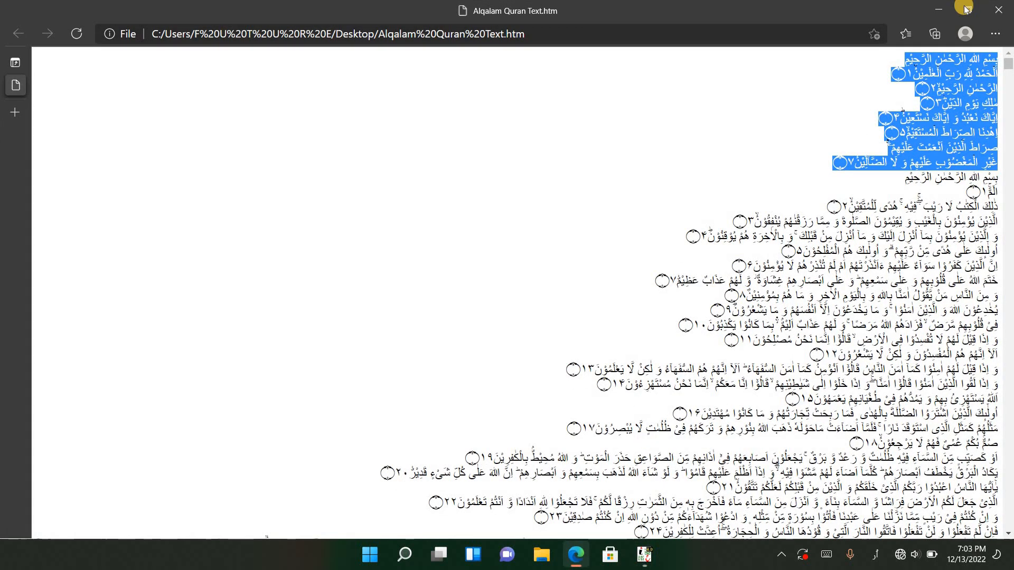
left_click(985, 61)
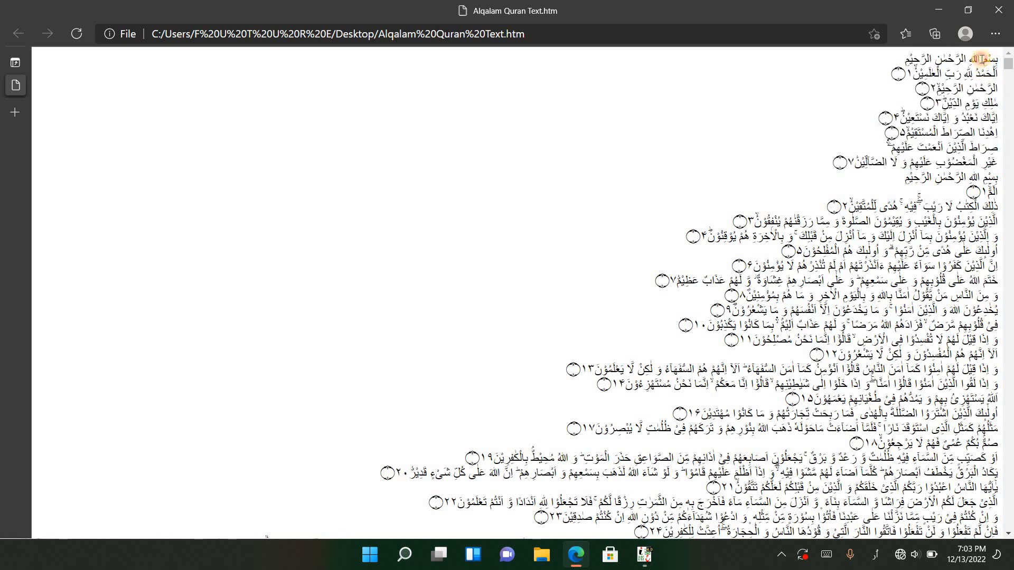
left_click_drag(971, 58, 1007, 62)
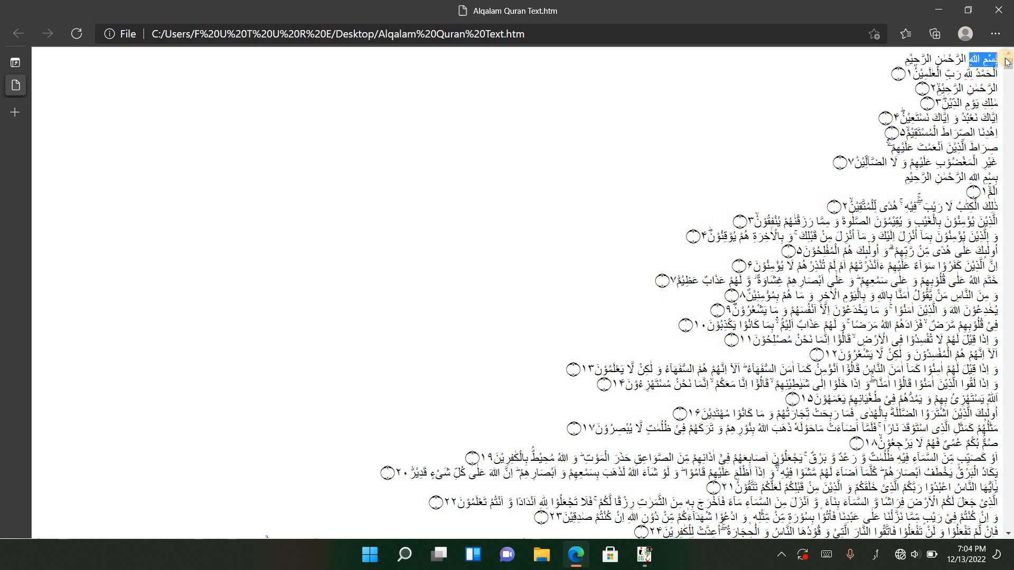
left_click(645, 554)
left_click(715, 414)
type("بسم الله")
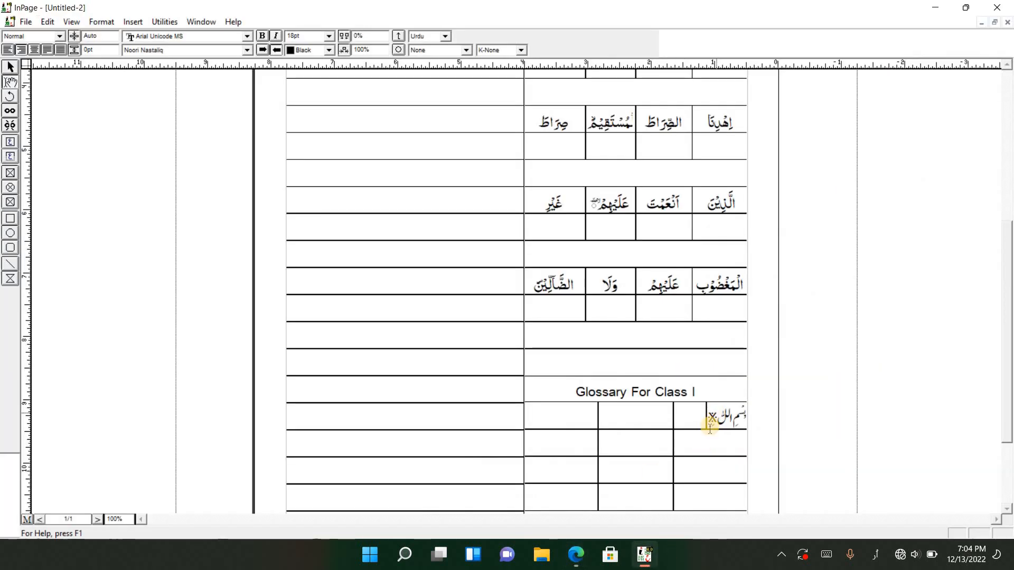
Copy الرَّحْمٰنِ from the browser's Quran text into the Arabic cell of the second glossary row in InPage
left_click(574, 555)
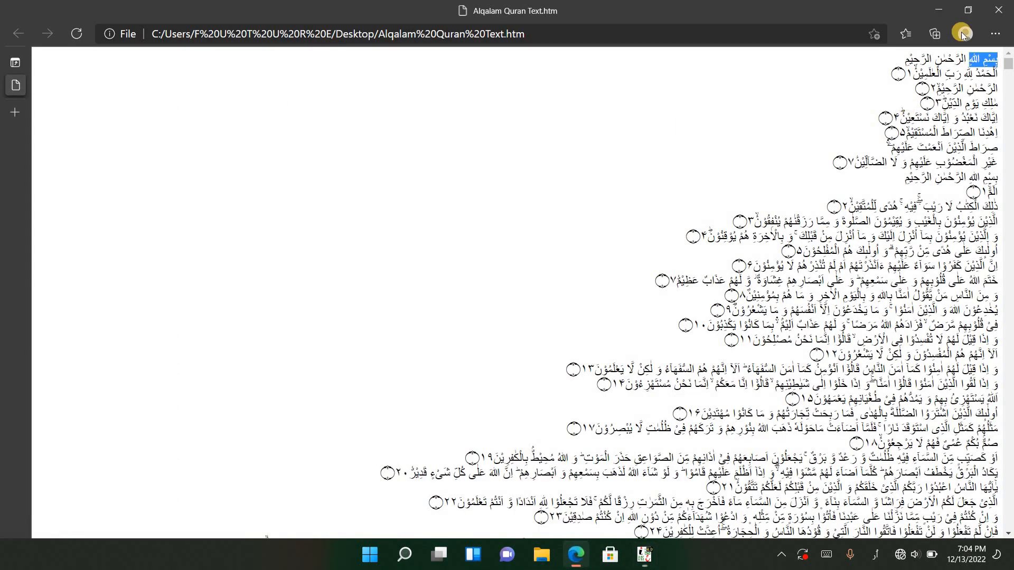
double_click(951, 59)
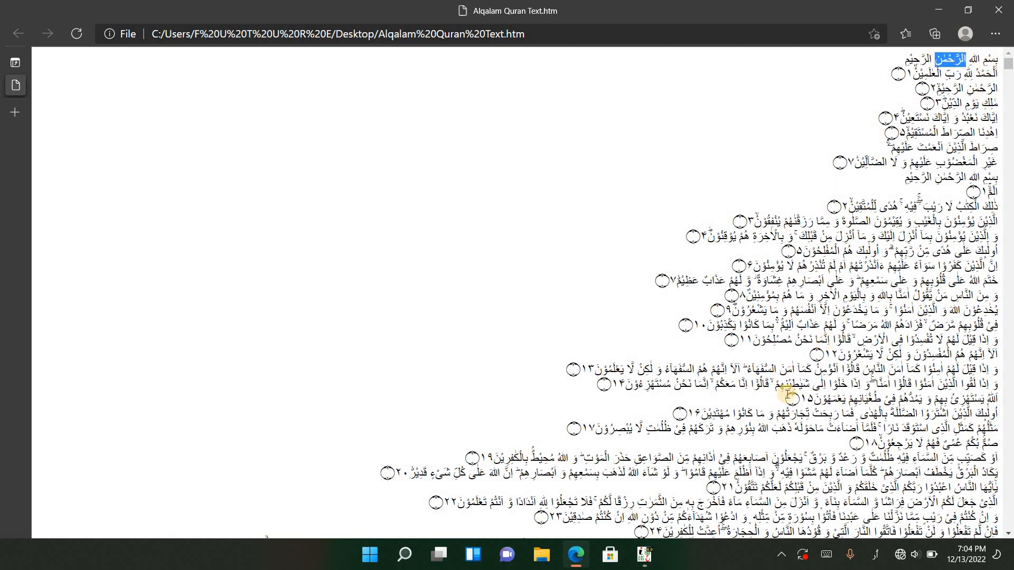
left_click(644, 555)
left_click(725, 445)
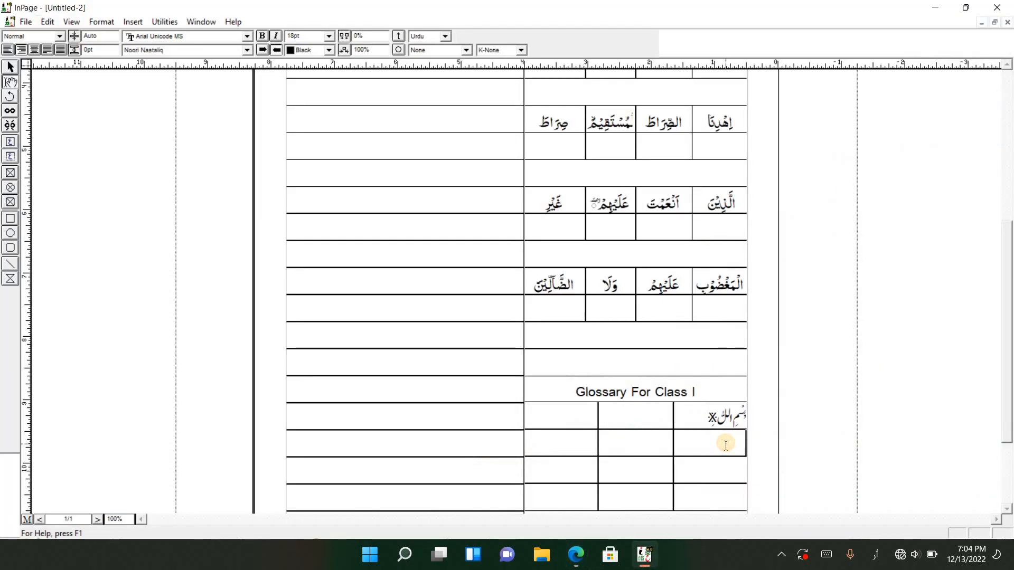
type("الرحمن")
Copy الرَّحِيْمِ from the browser's Quran text into the Arabic cell of the third glossary row in InPage
left_click(578, 555)
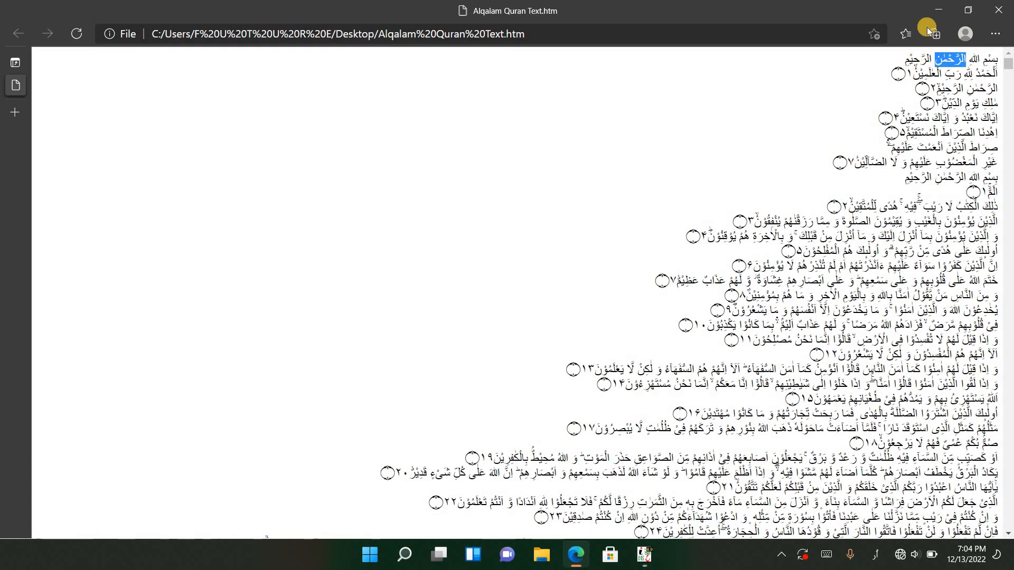
left_click_drag(900, 62, 932, 63)
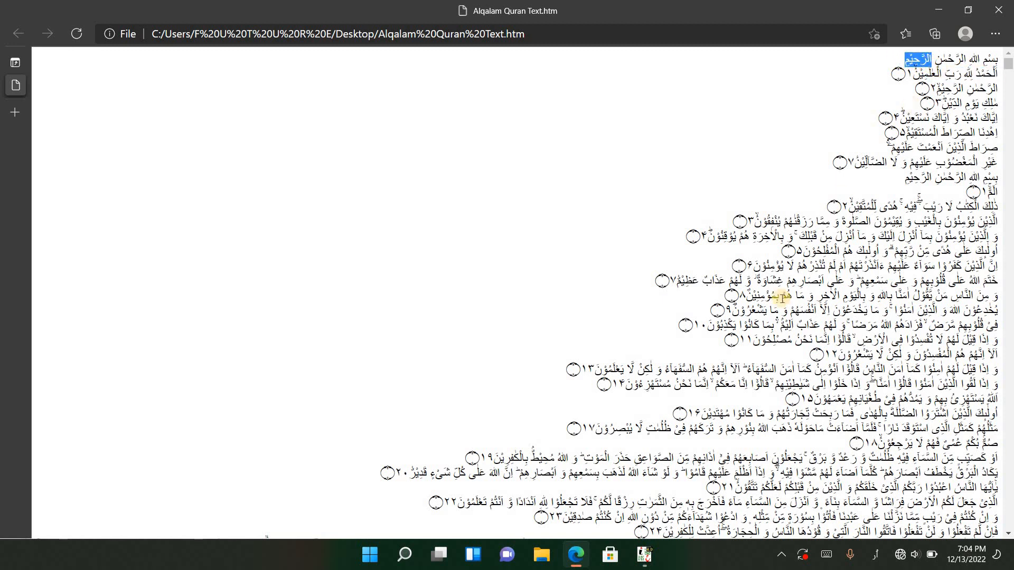
left_click(644, 555)
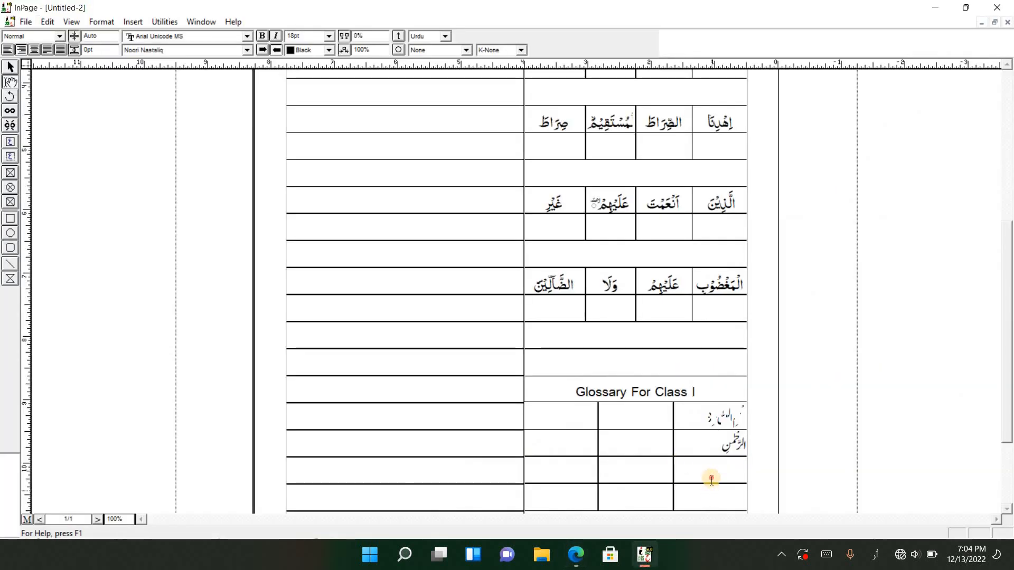
left_click(712, 478)
type("الرحيم")
Set the font of the three Arabic words in the glossary to 1 MUHAMMADI QURANIC
left_click_drag(705, 478, 742, 417)
left_click(247, 49)
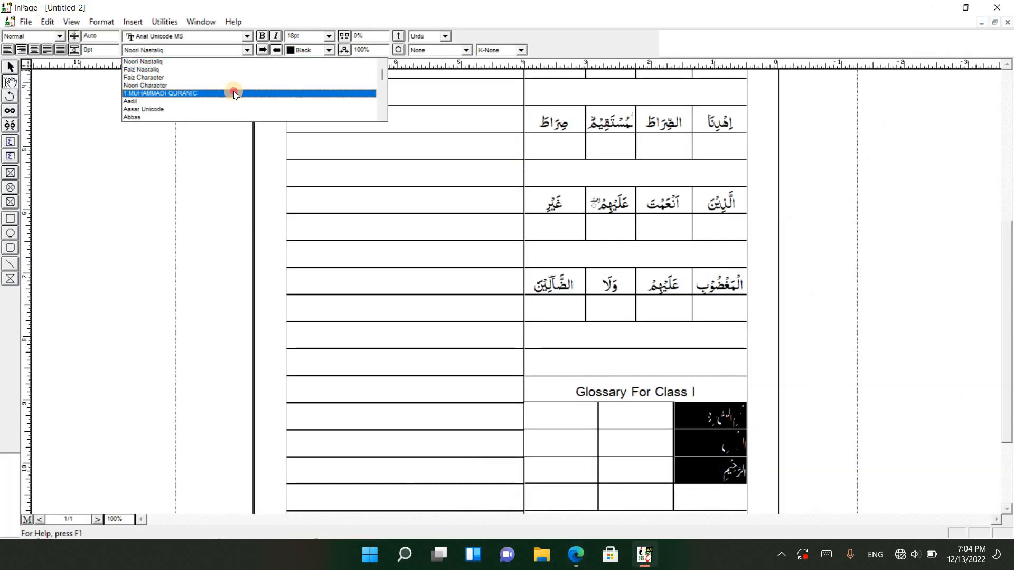
left_click(234, 93)
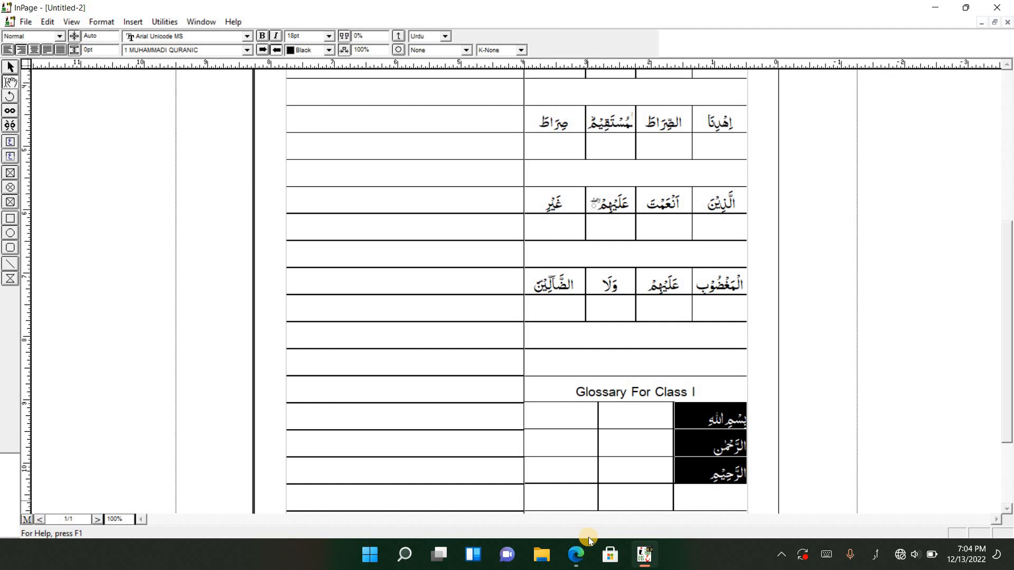
Enter the Urdu meanings ساتھ نام اللہ کے, نہایت مہربان and بہت رحم کرنے والا in the middle column of the three glossary rows
left_click(647, 422)
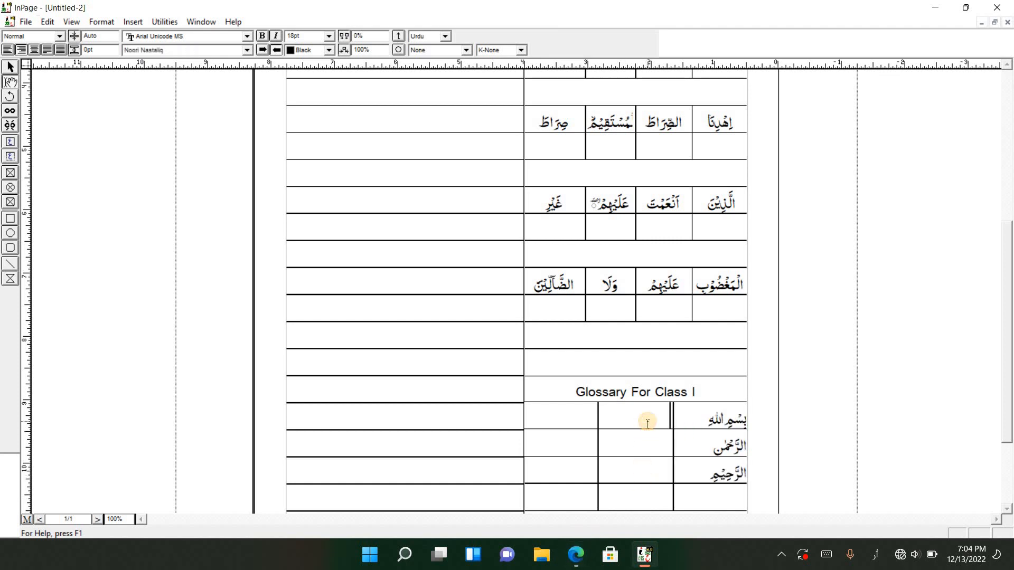
type("ساتھ نام اللہ کے")
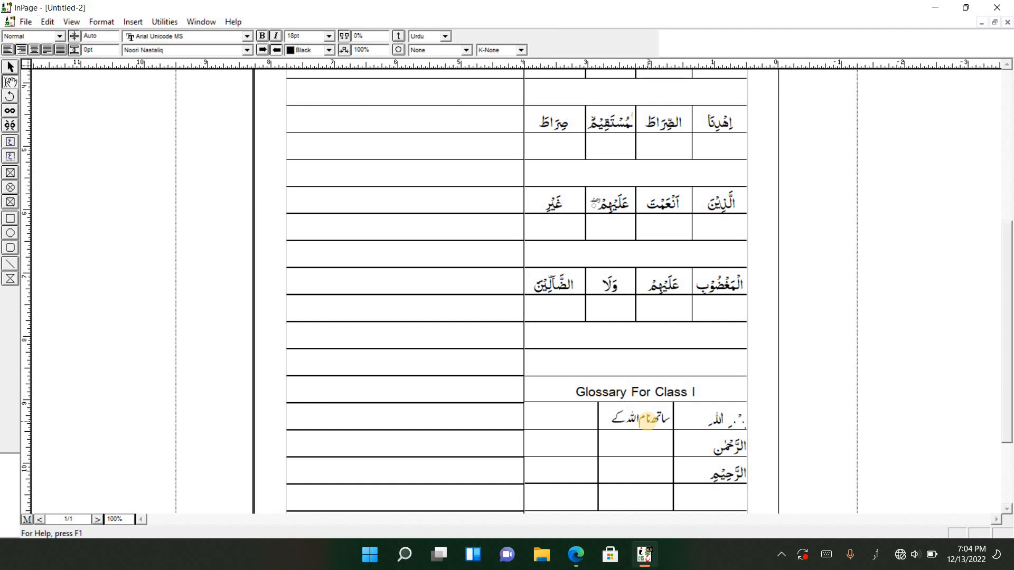
type("نہایت مہربان")
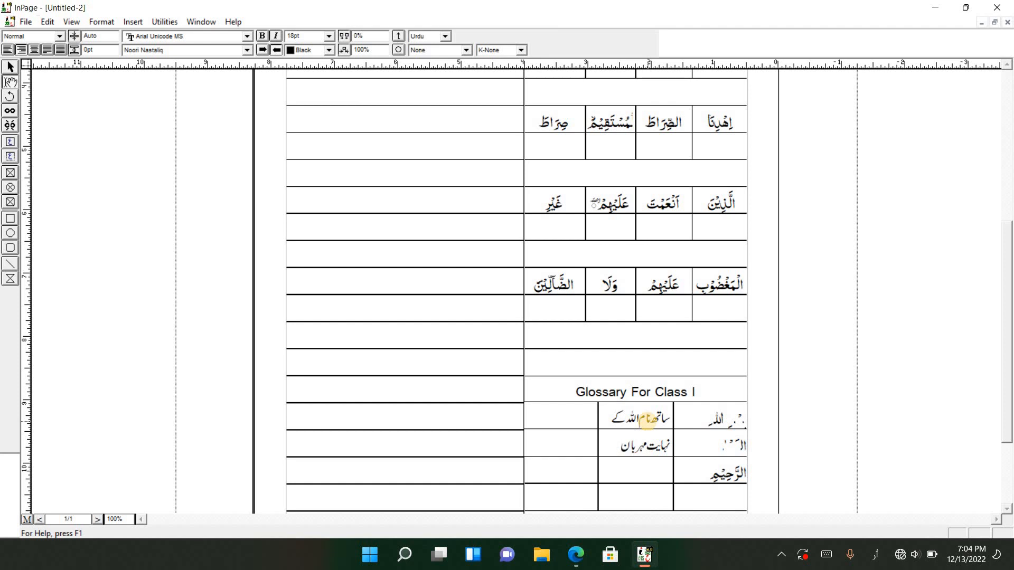
type("بہت رحم کرنے والا")
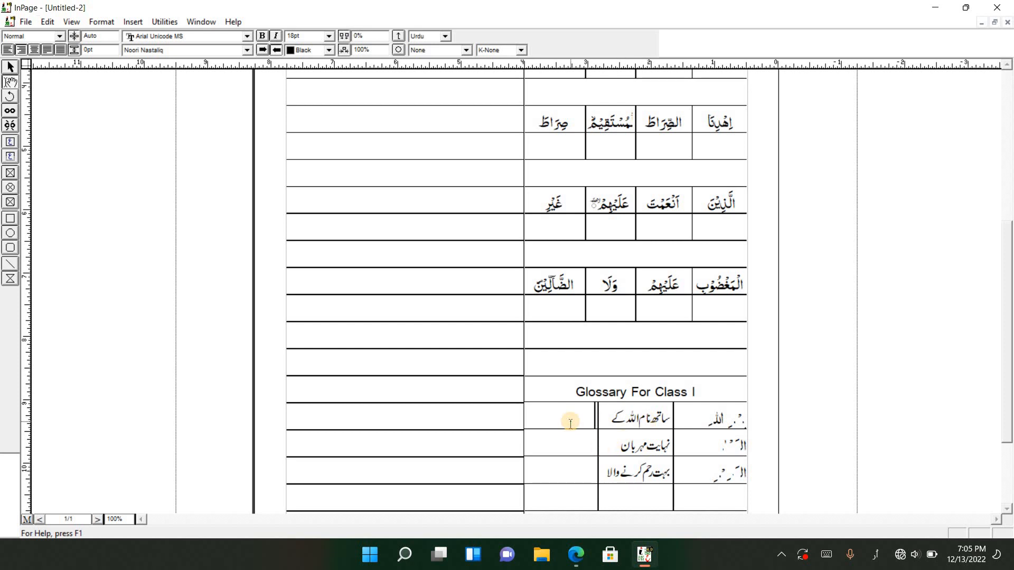
Left-align the empty third cell of the first glossary row and switch the keyboard layout to English (United States)
left_click(875, 554)
left_click(828, 425)
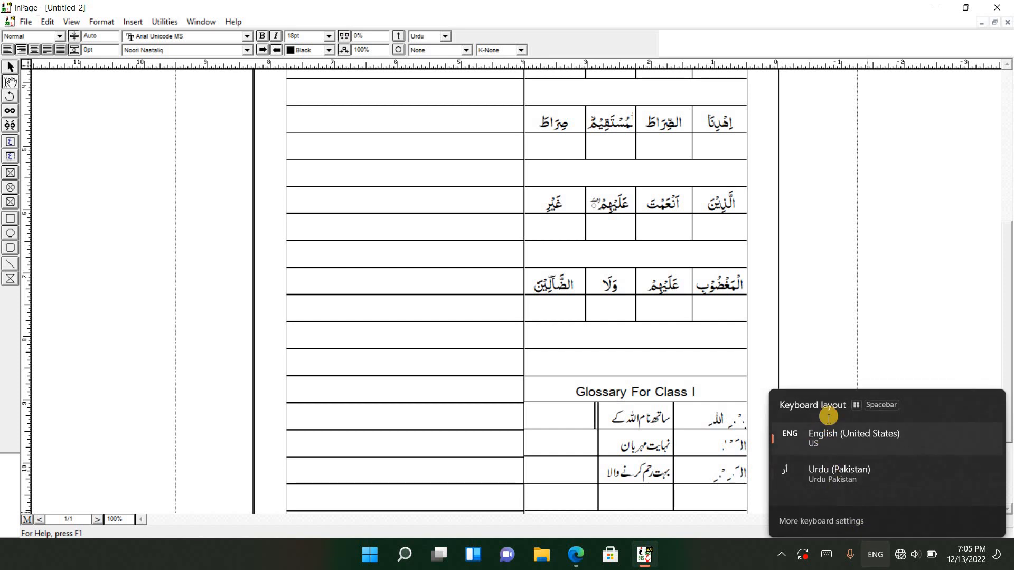
left_click(7, 49)
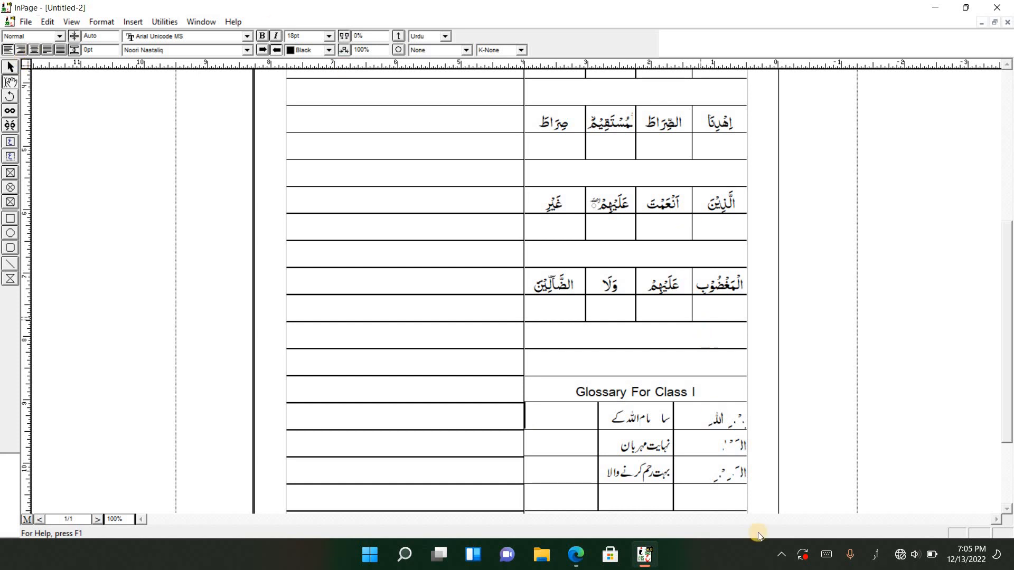
left_click(873, 557)
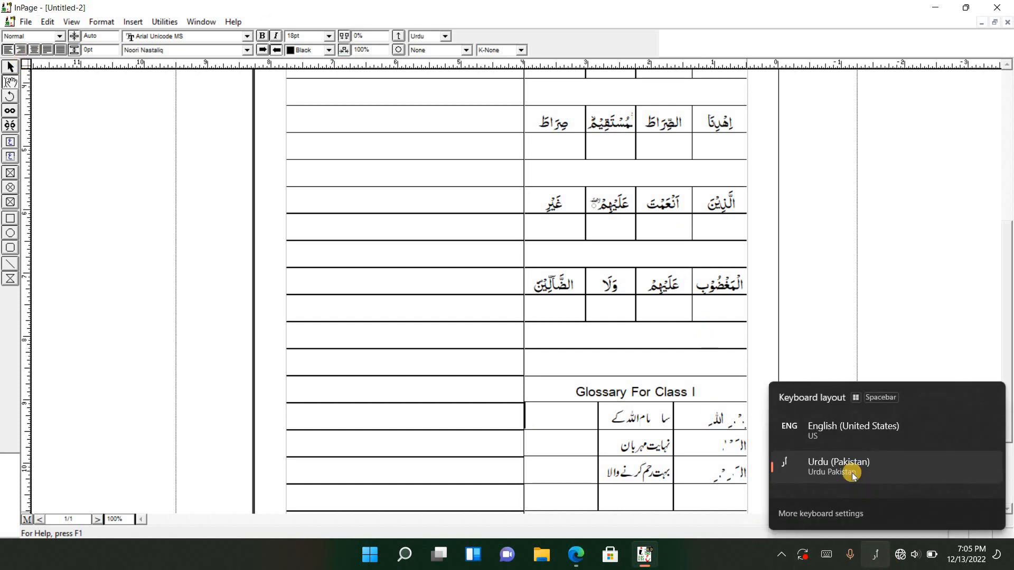
left_click(834, 428)
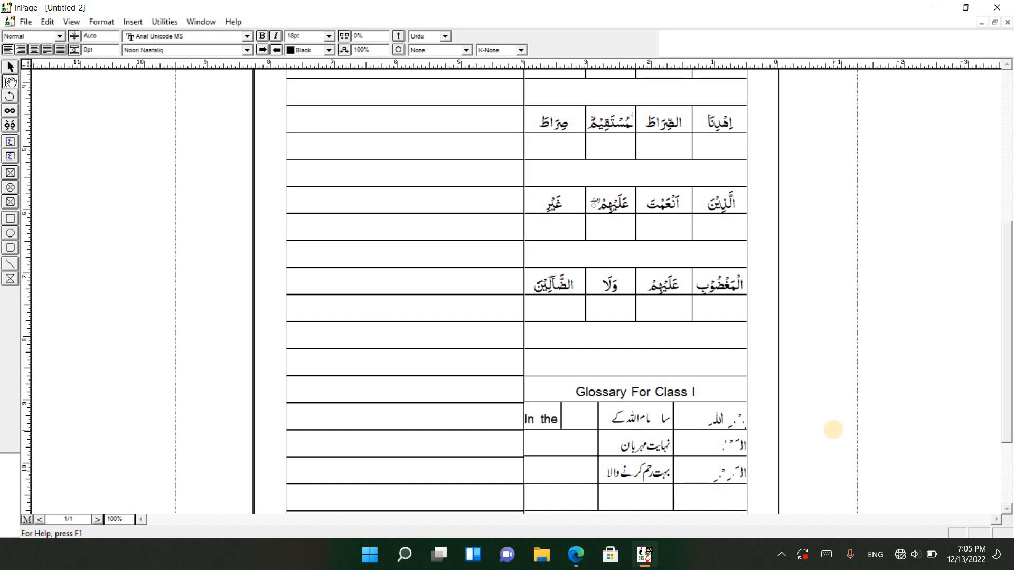
Enter "In the Name of Allah" as the English meaning in the first glossary row and slightly widen the English column
type("Name of Al")
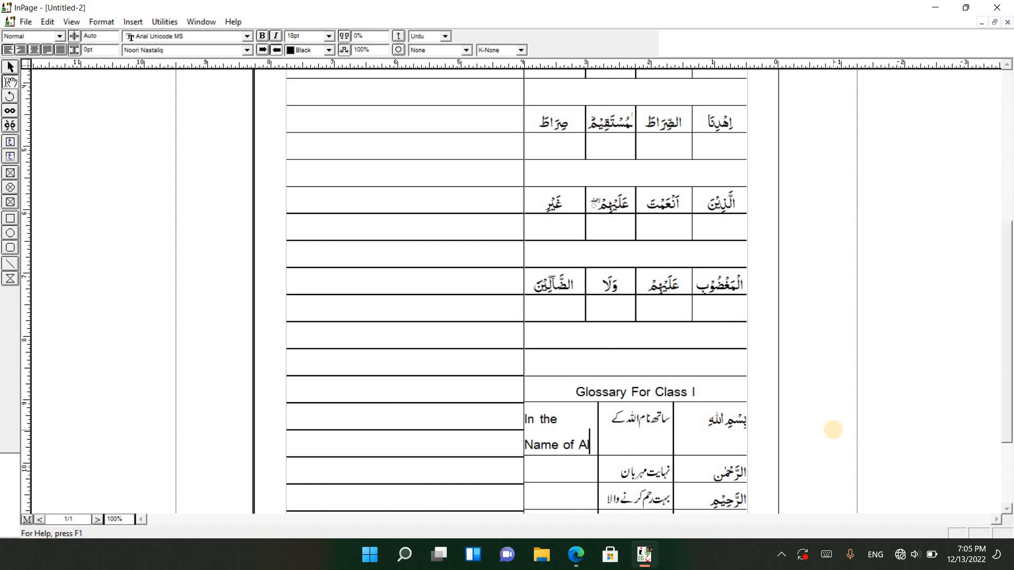
type("lah")
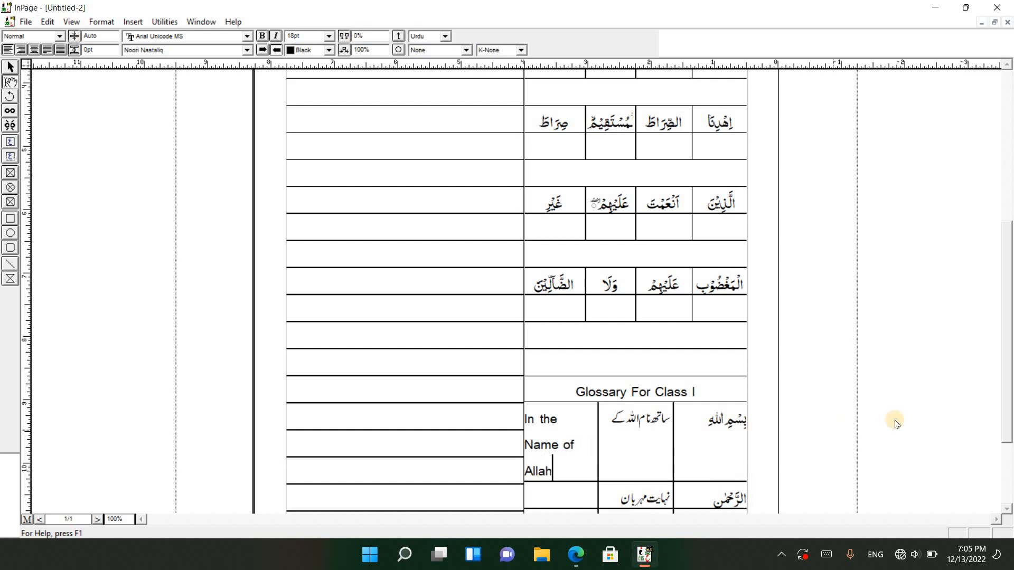
left_click_drag(598, 456, 605, 459)
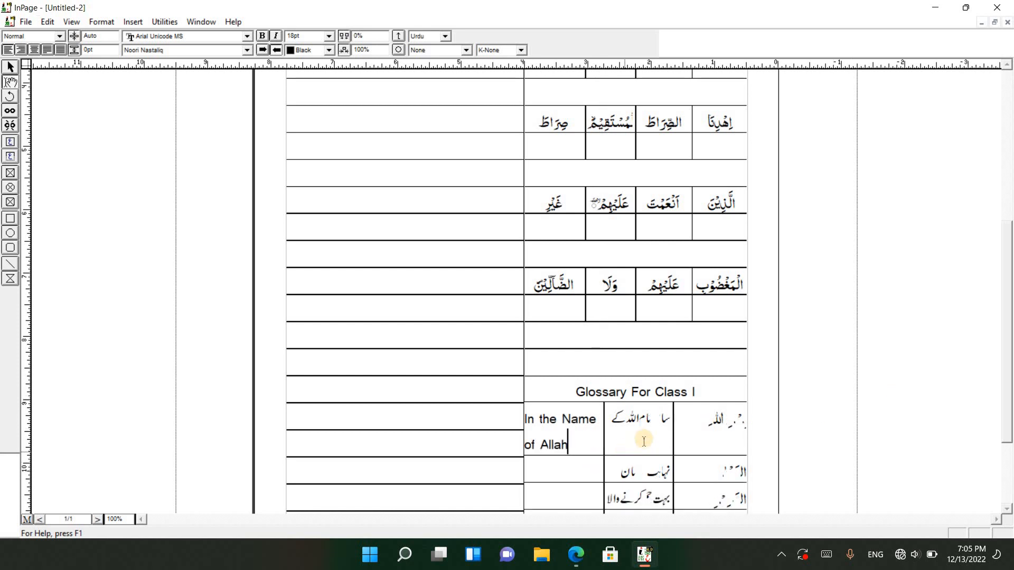
Apply the 18pt font size to all three columns of the three filled glossary rows
triple_click(580, 442)
left_click(708, 422)
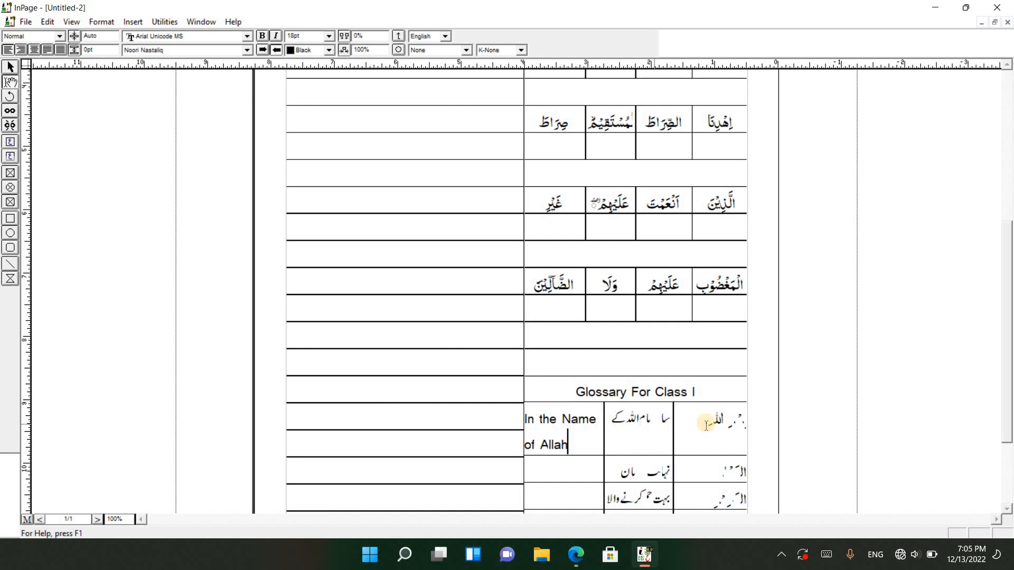
left_click_drag(729, 420, 527, 408)
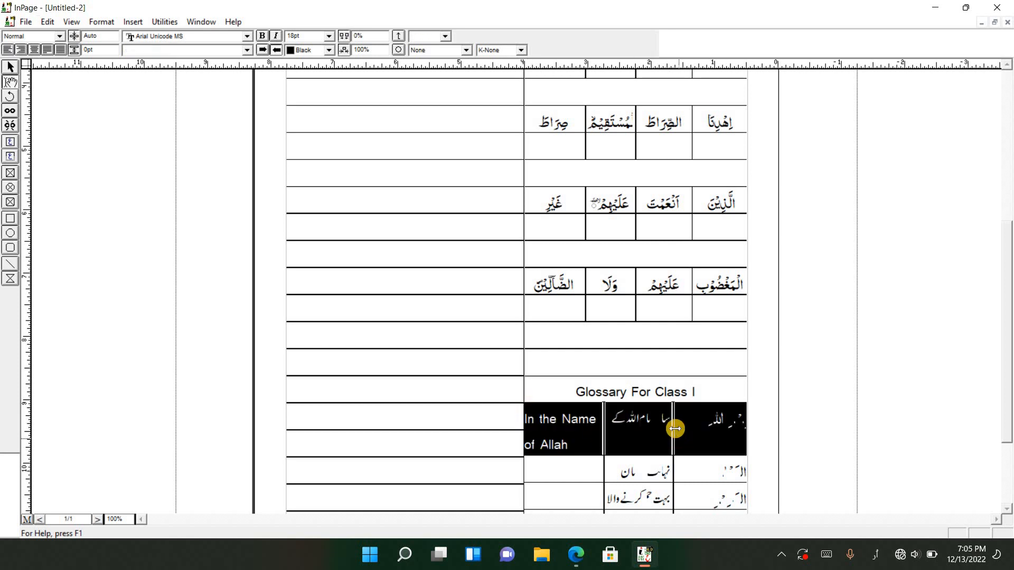
scroll(687, 417, "down", 3)
left_click_drag(715, 357, 547, 430)
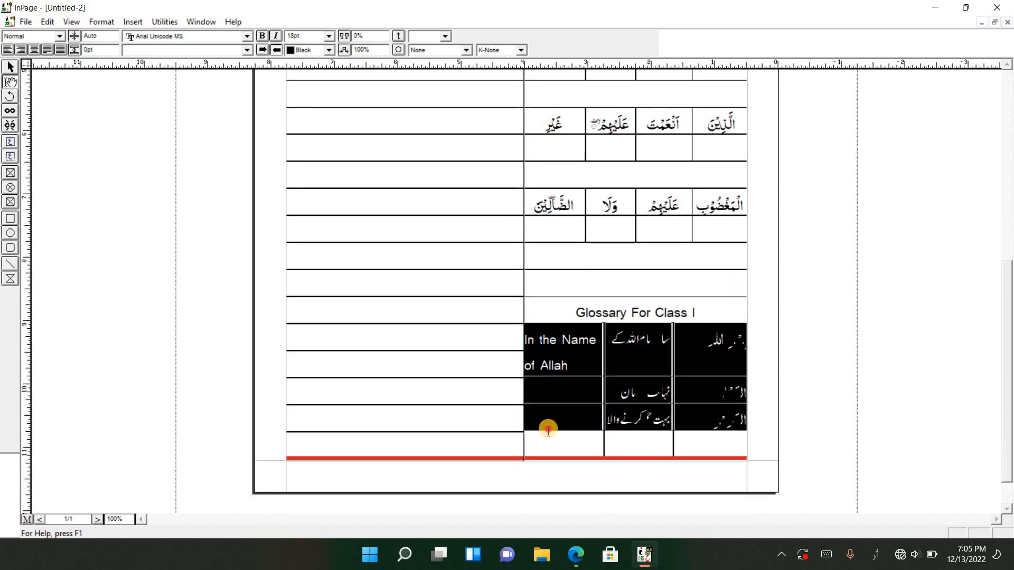
left_click(329, 37)
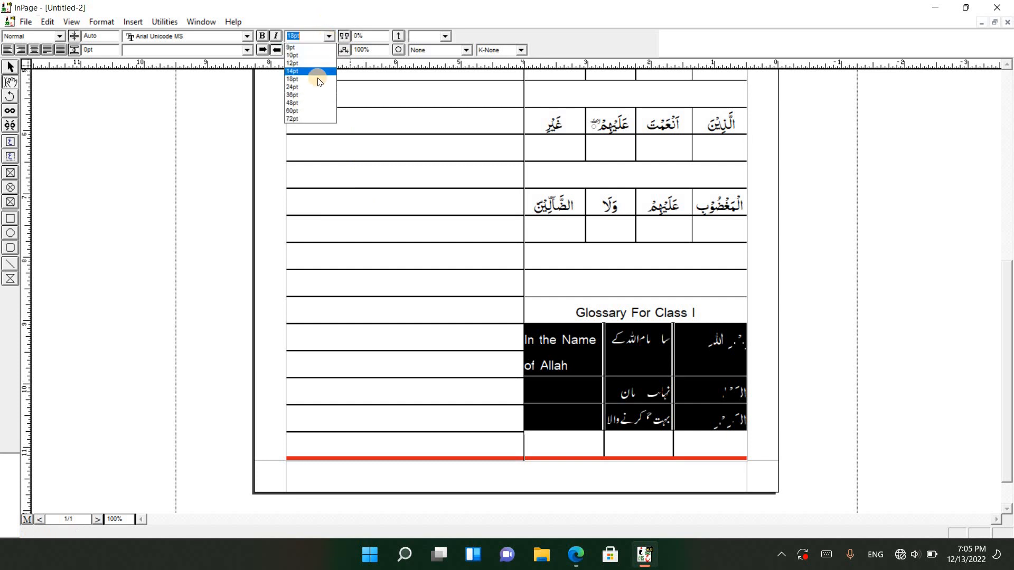
left_click(317, 79)
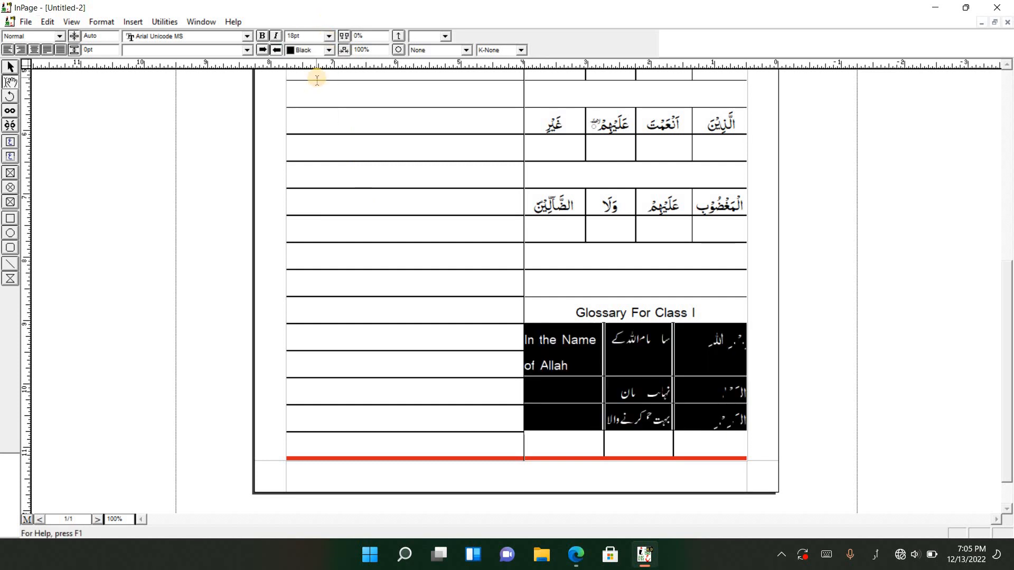
Set the three filled glossary rows to 14pt, then widen the English column and narrow the Arabic column
left_click(326, 39)
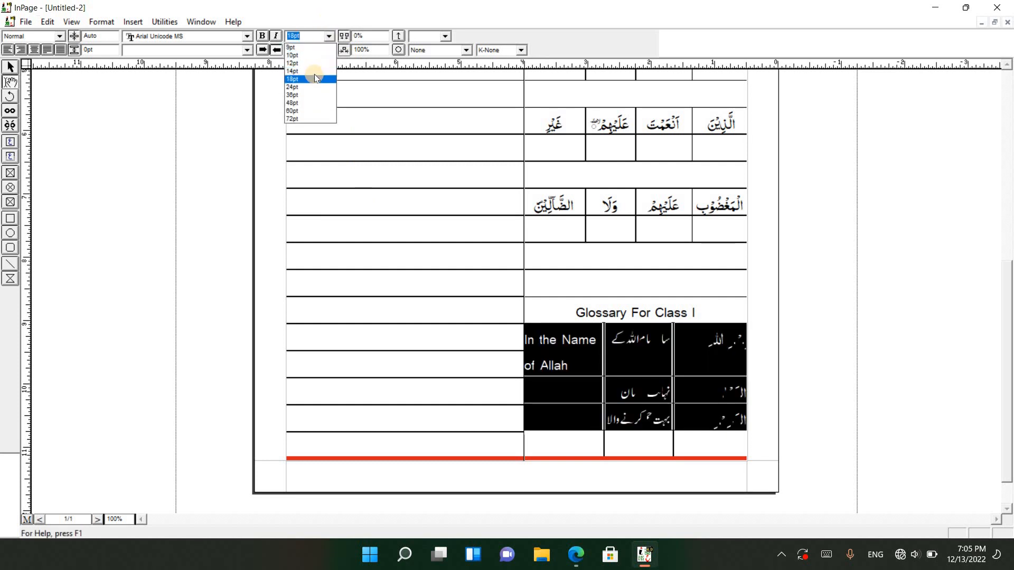
left_click(315, 79)
left_click(581, 372)
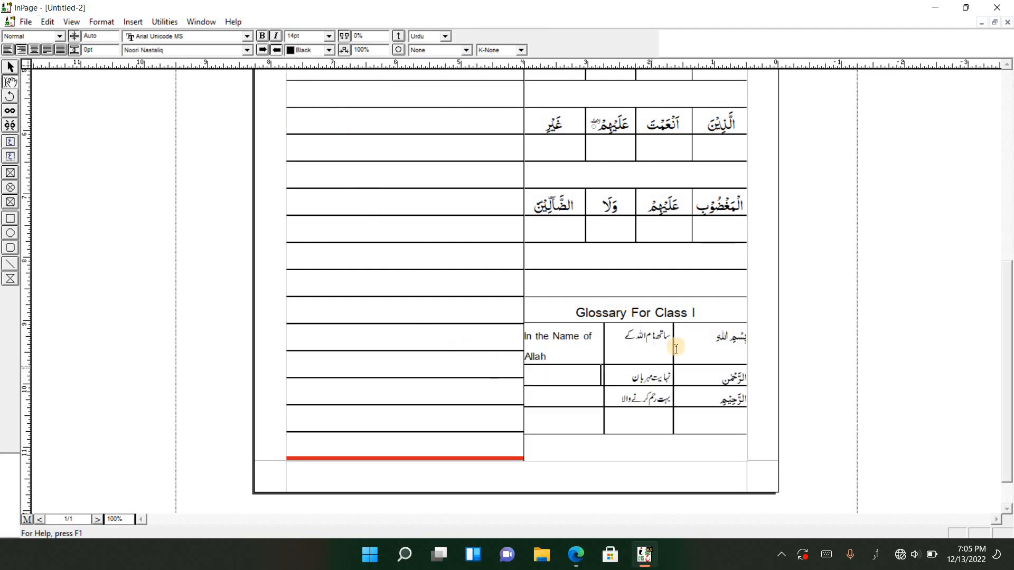
left_click_drag(674, 346, 690, 344)
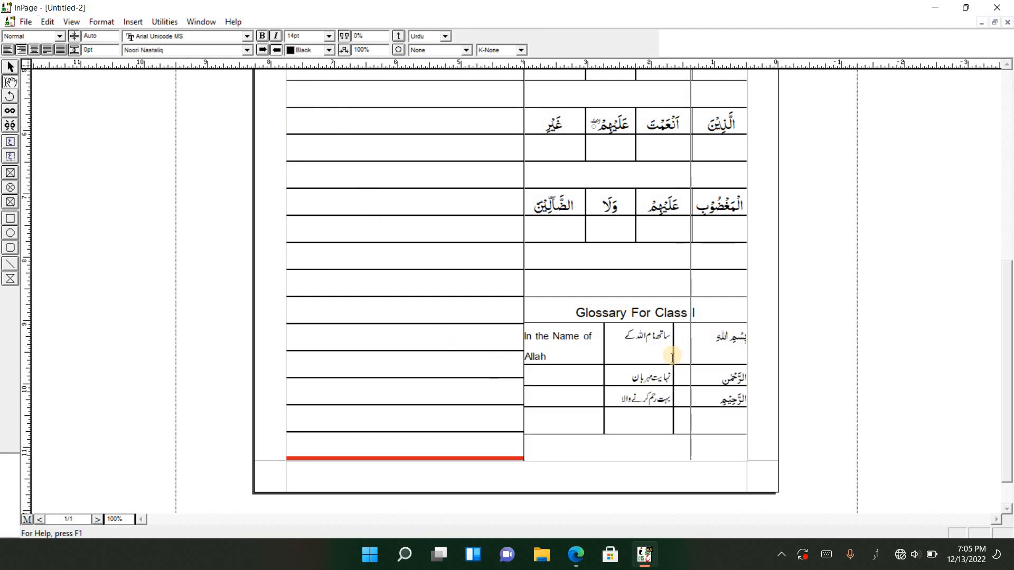
left_click_drag(604, 351, 619, 352)
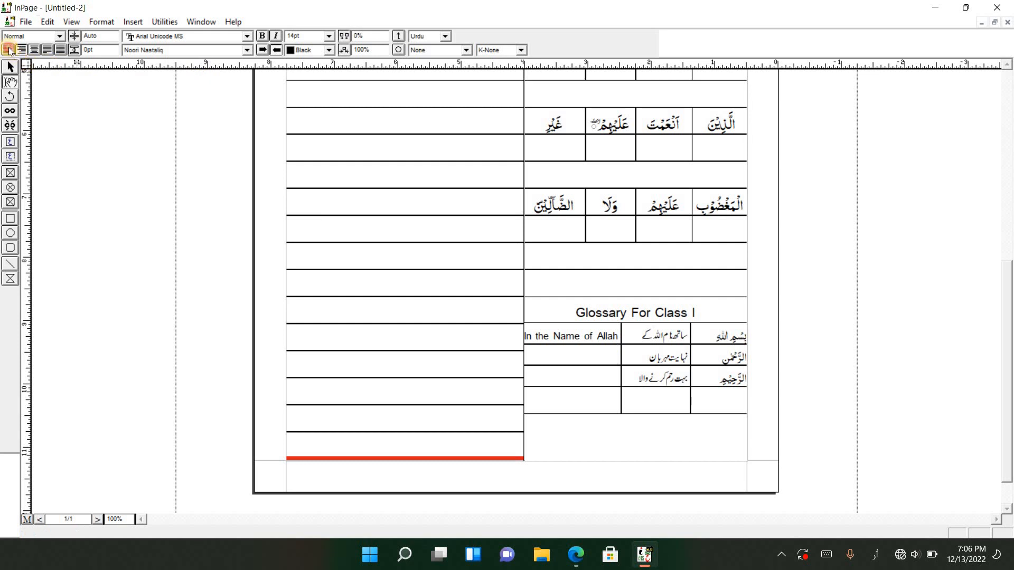
Left-align the cells of the glossary's English column and switch the keyboard layout to English for the second row
left_click_drag(541, 336, 559, 391)
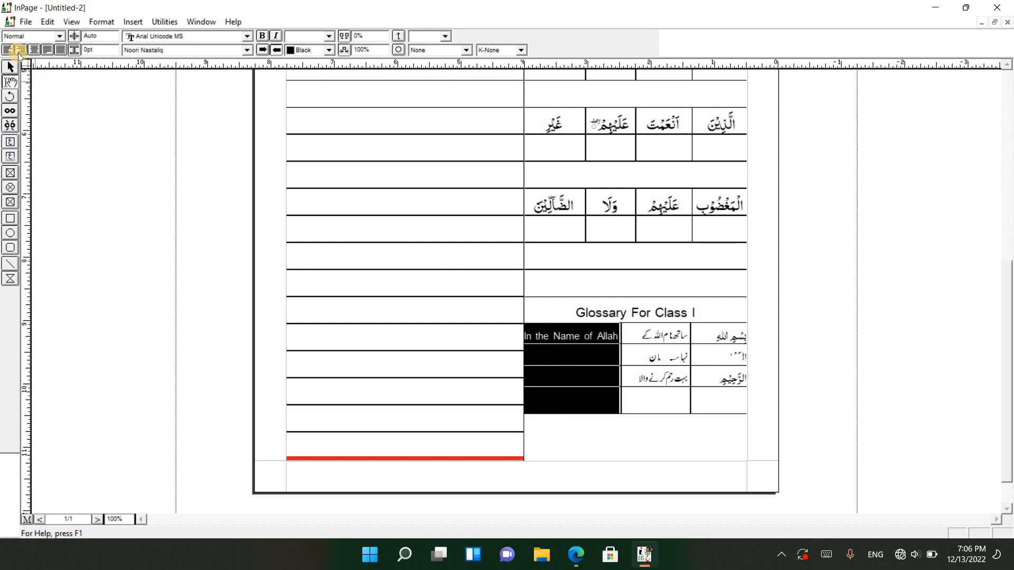
left_click(566, 358)
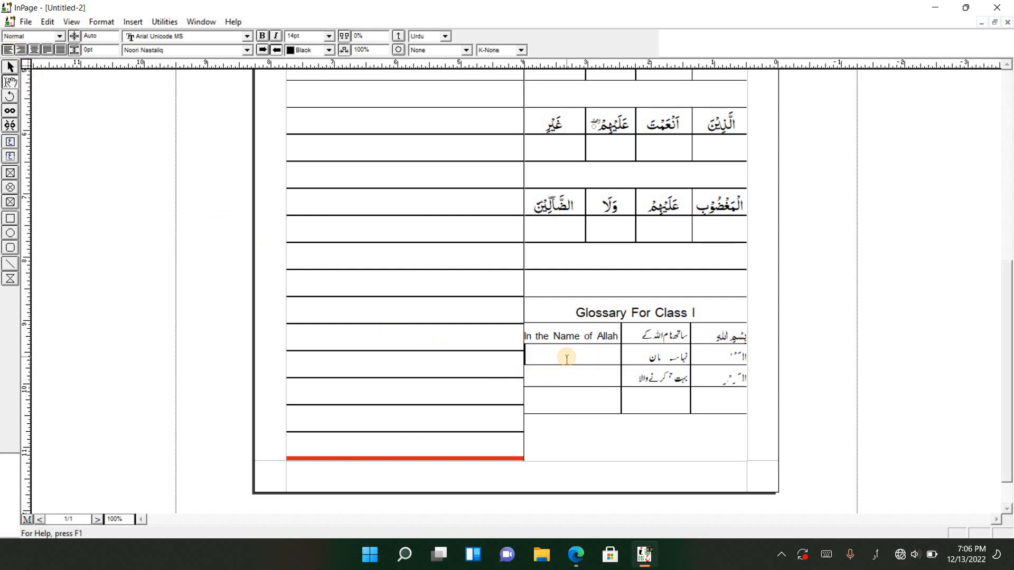
type("ٹ")
key("BackSpace")
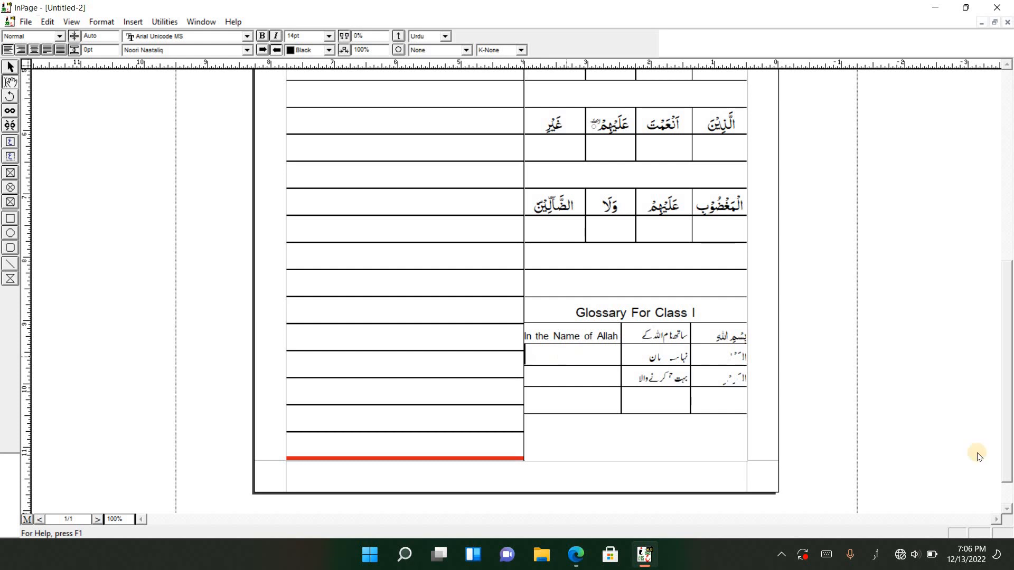
left_click(877, 561)
left_click(838, 423)
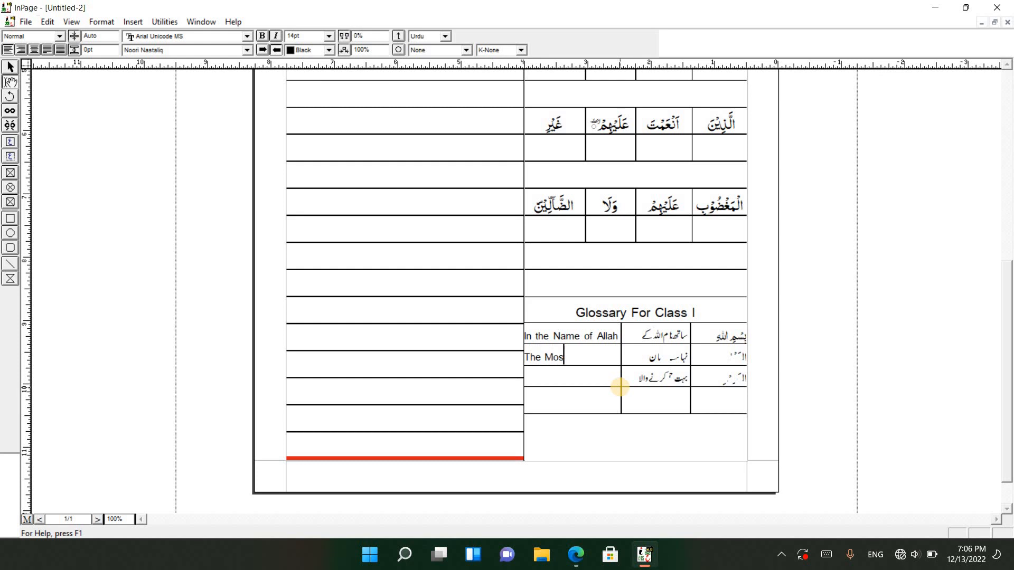
Enter "The Most Beneficent" and "The Most Merciful" as the English meanings in the second and third glossary rows
type("The Most Beneficen")
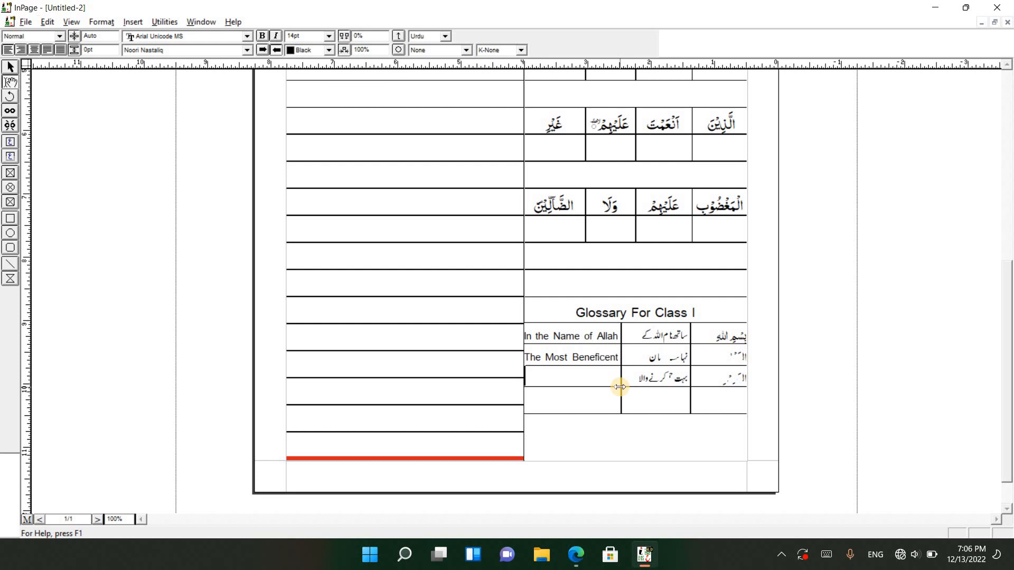
type("The Mos")
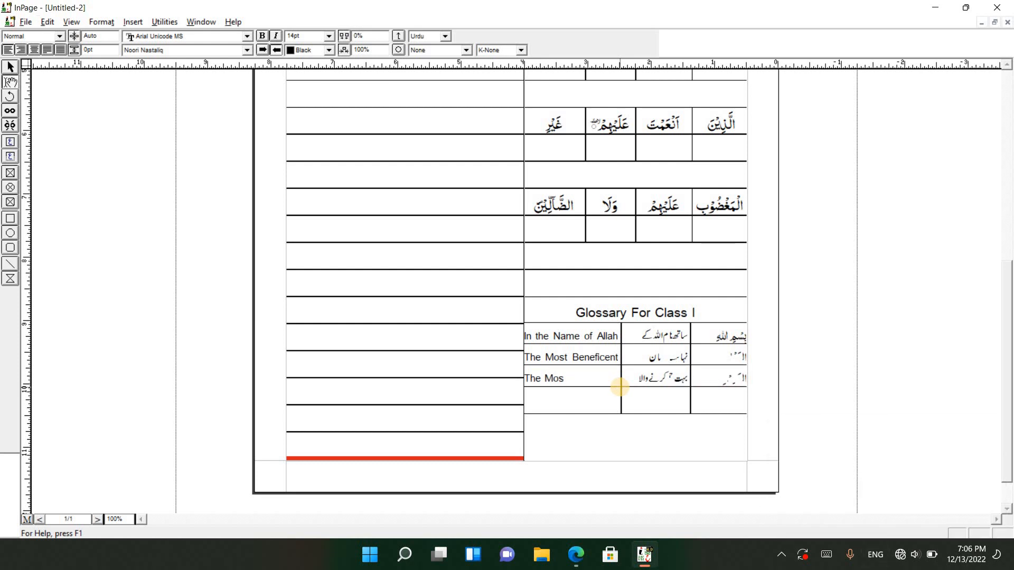
type("t Merciful")
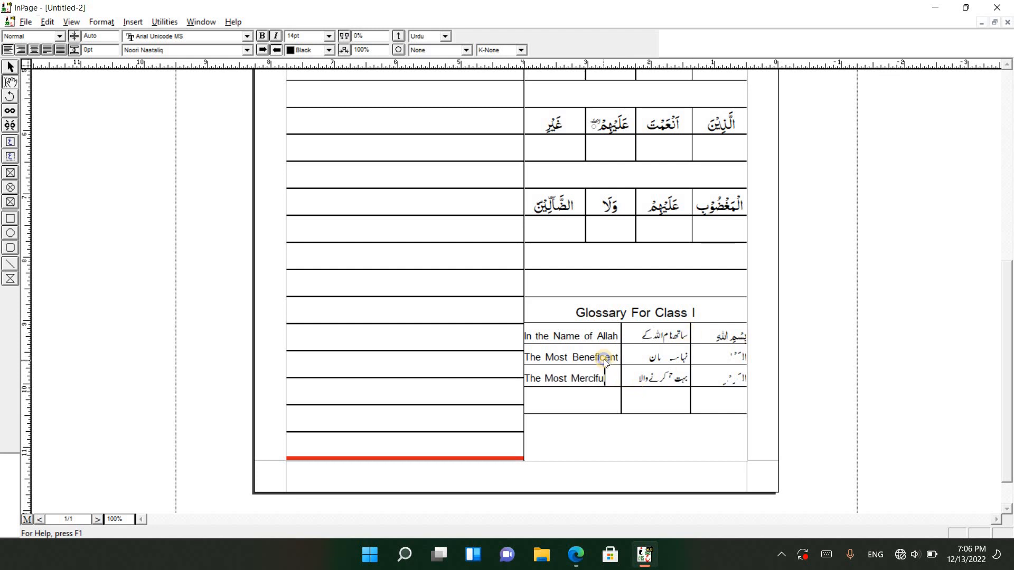
View the whole page at 50% zoom and return it to actual size
right_click(608, 362)
mouse_move(623, 373)
left_click(750, 384)
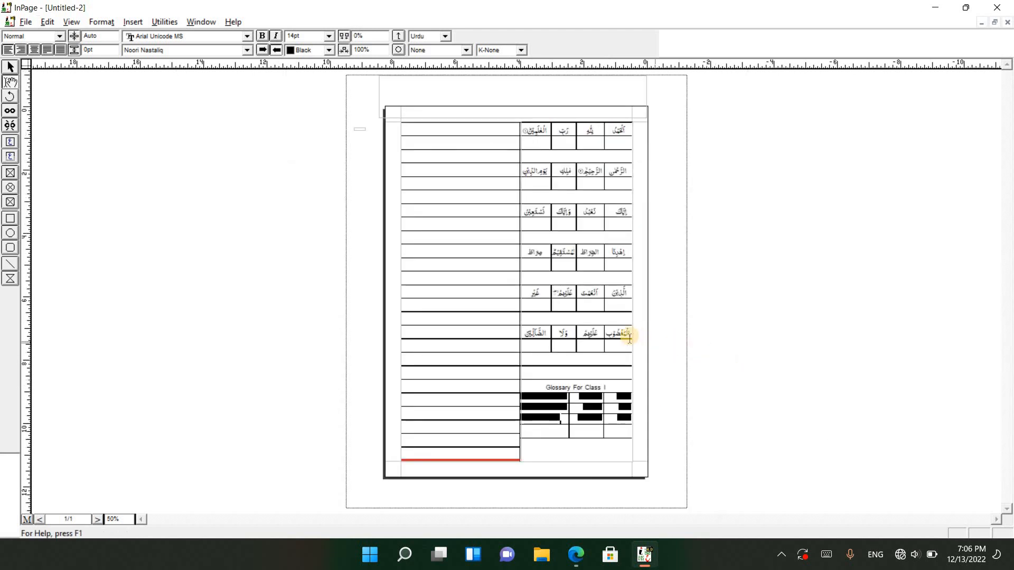
right_click(576, 253)
mouse_move(634, 263)
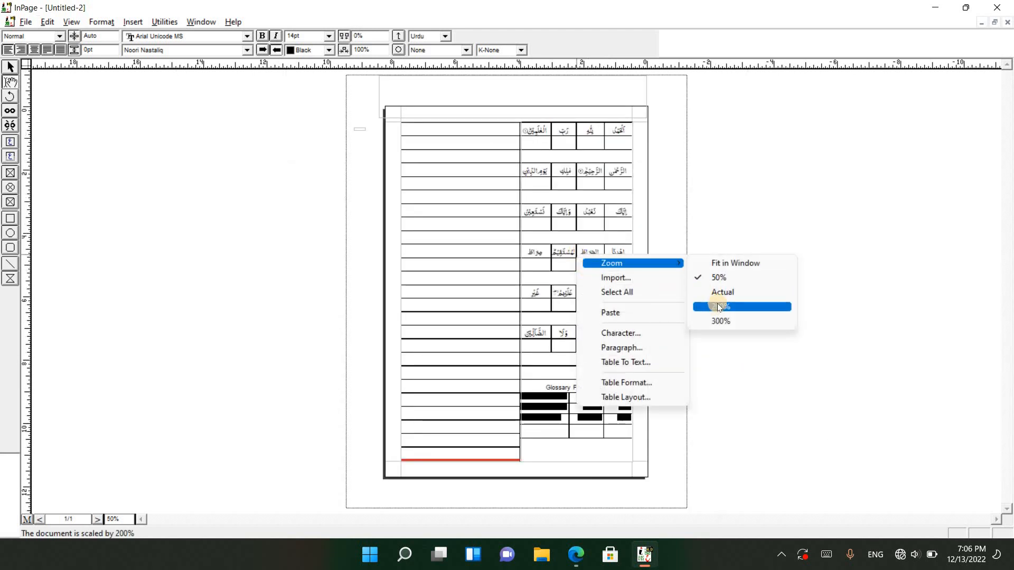
left_click(719, 294)
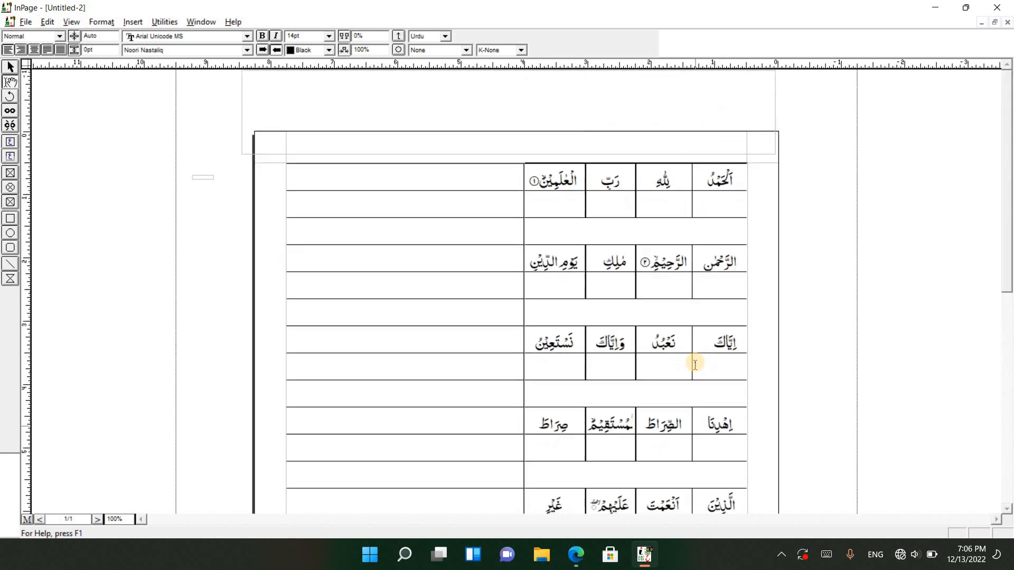
Copy ساتھ نام اللہ کے from the first glossary row and paste it into the first row of the blank ruled column
scroll(695, 364, "down", 5)
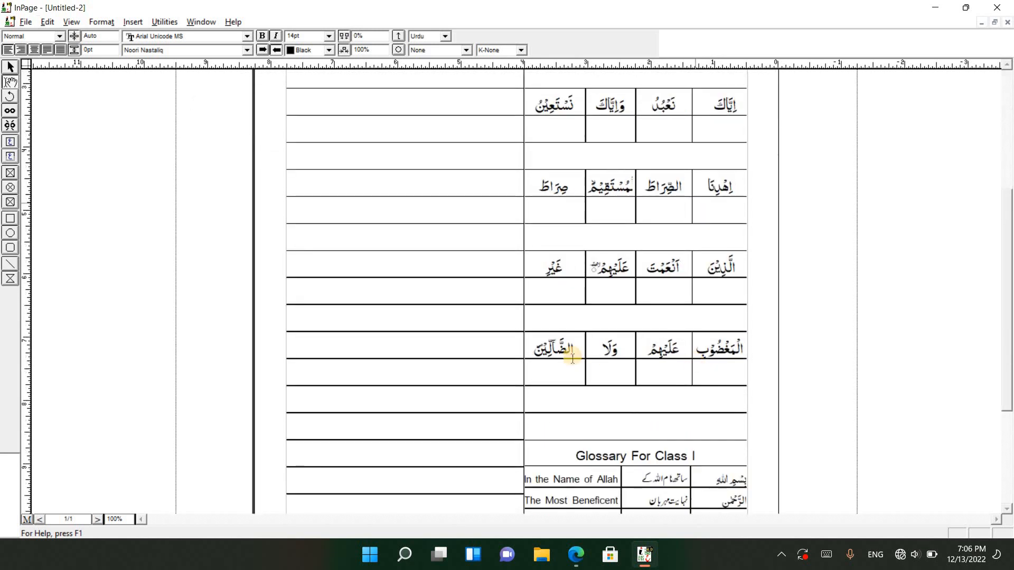
left_click(499, 350)
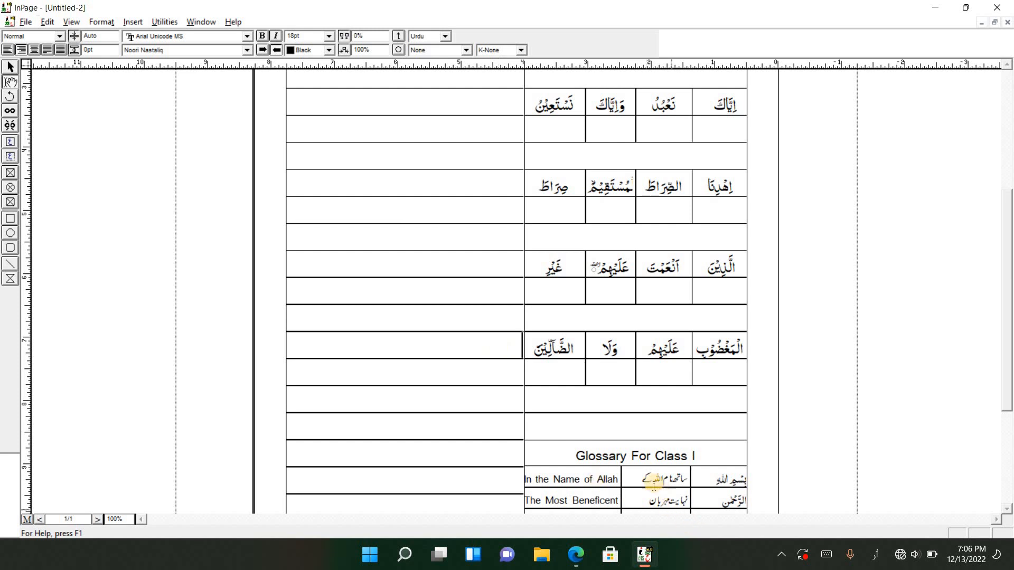
left_click_drag(645, 479, 711, 481)
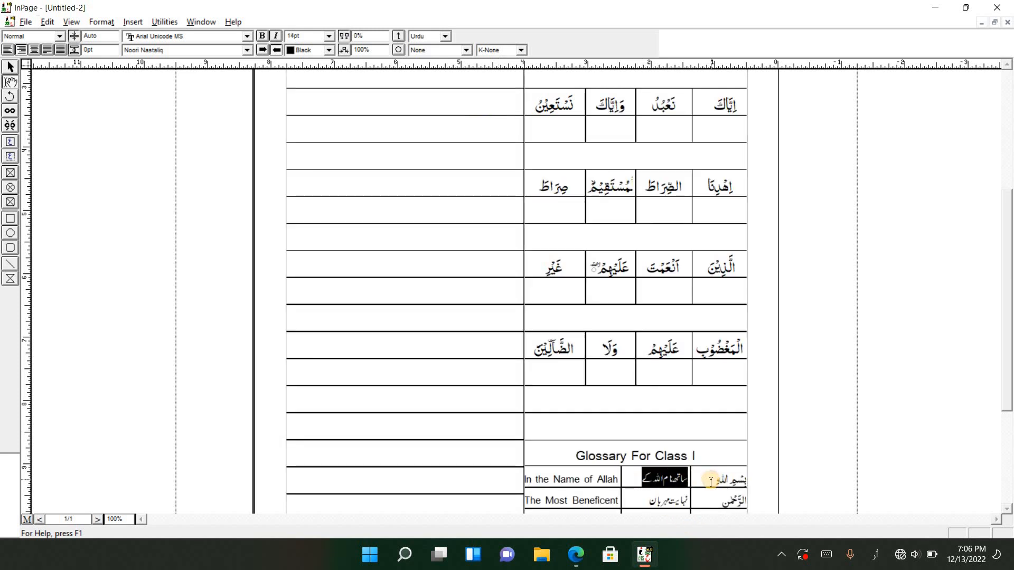
left_click(634, 435)
scroll(663, 458, "up", 3)
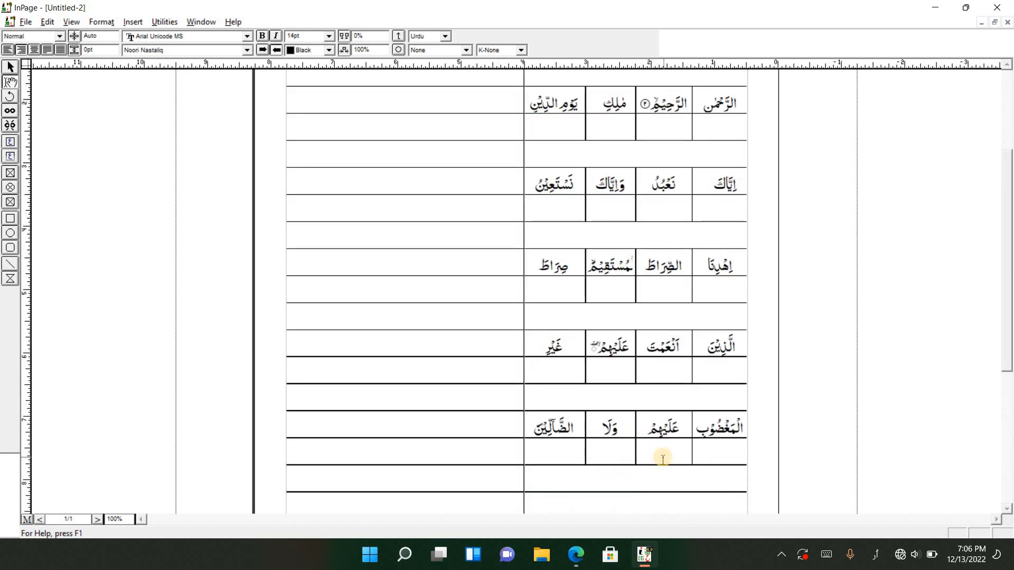
scroll(663, 459, "down", 5)
left_click_drag(641, 414, 705, 423)
key("ctrl+c")
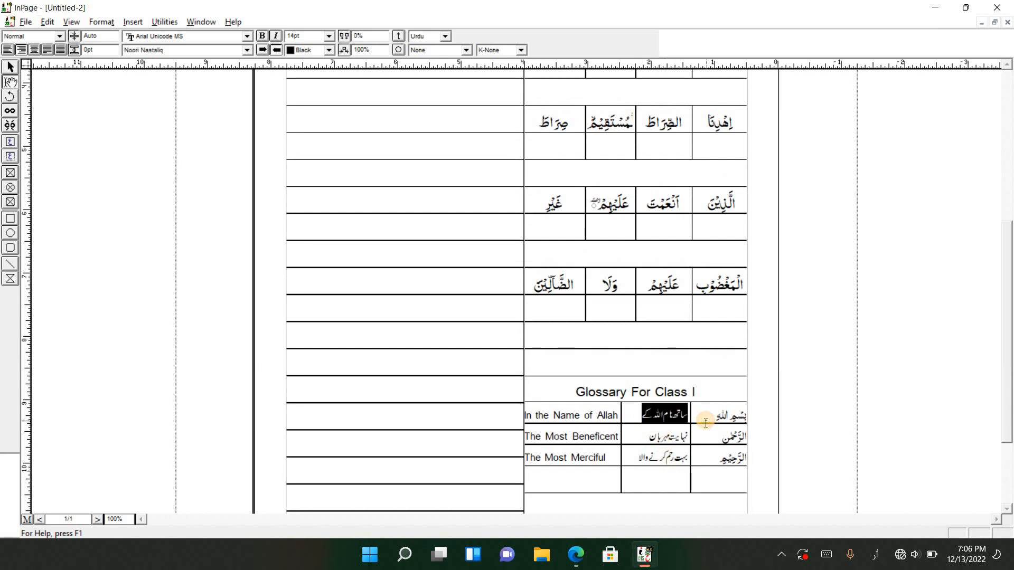
scroll(600, 402, "up", 8)
left_click(469, 117)
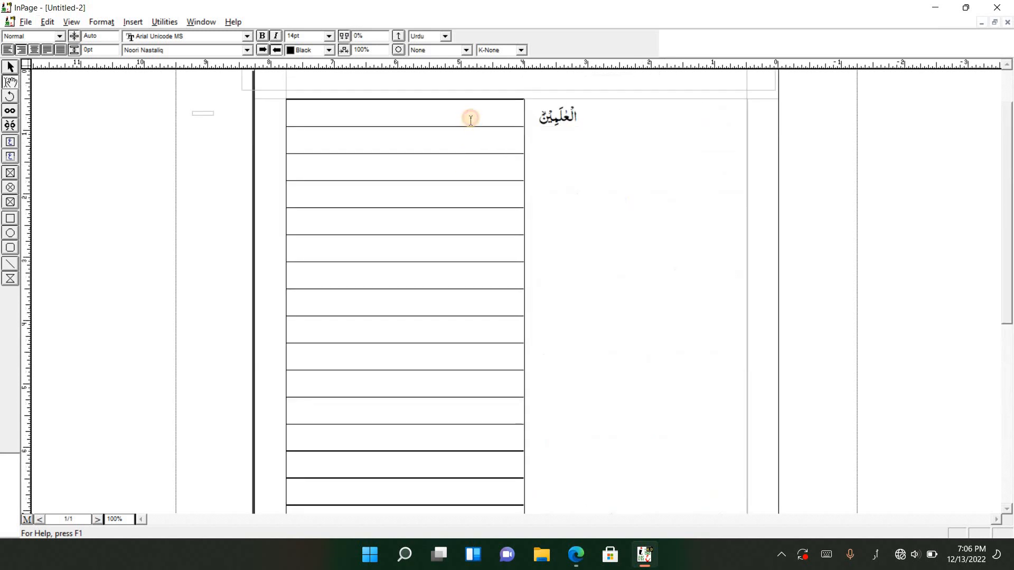
key("ctrl+v")
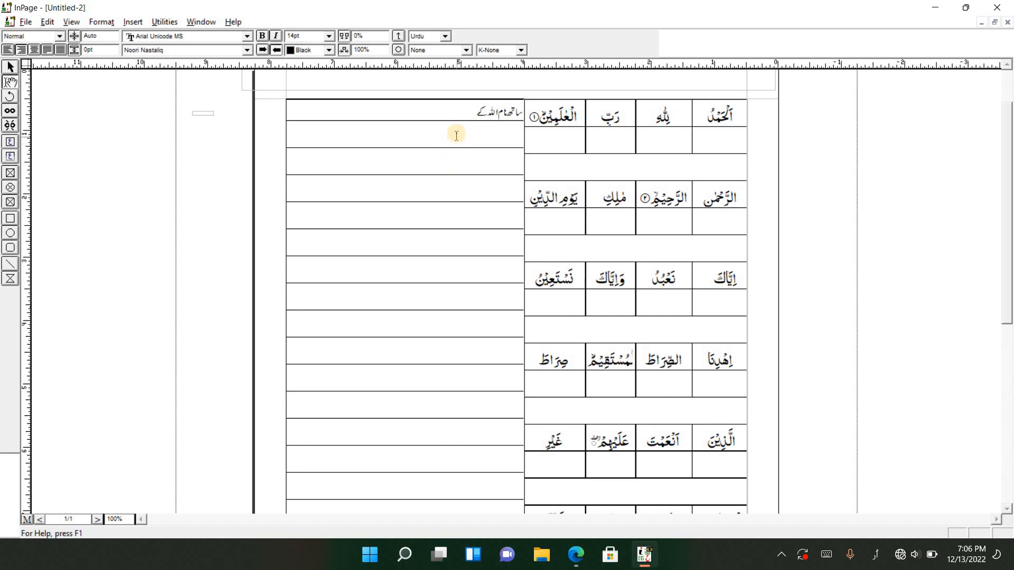
Paste ساتھ نام اللہ کے four more times to fill the first row of the ruled column
key("ctrl+v")
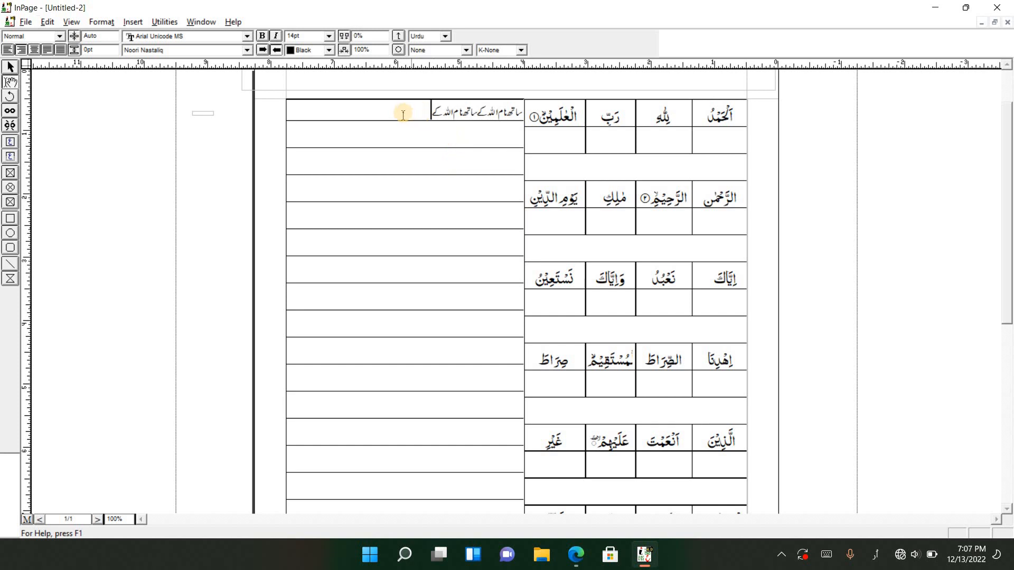
key("ctrl+v")
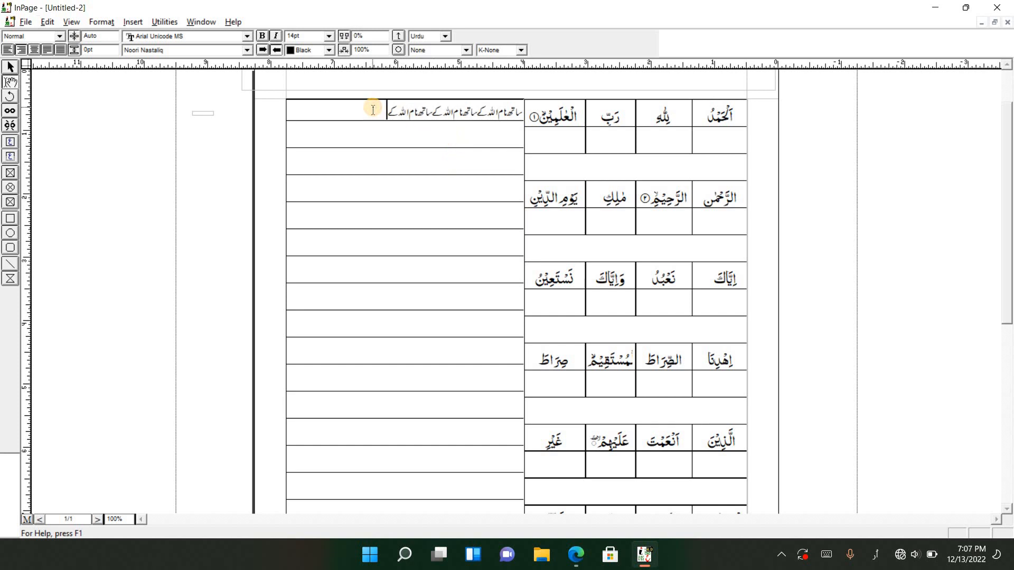
key("ctrl+v")
key("ctrl+v")
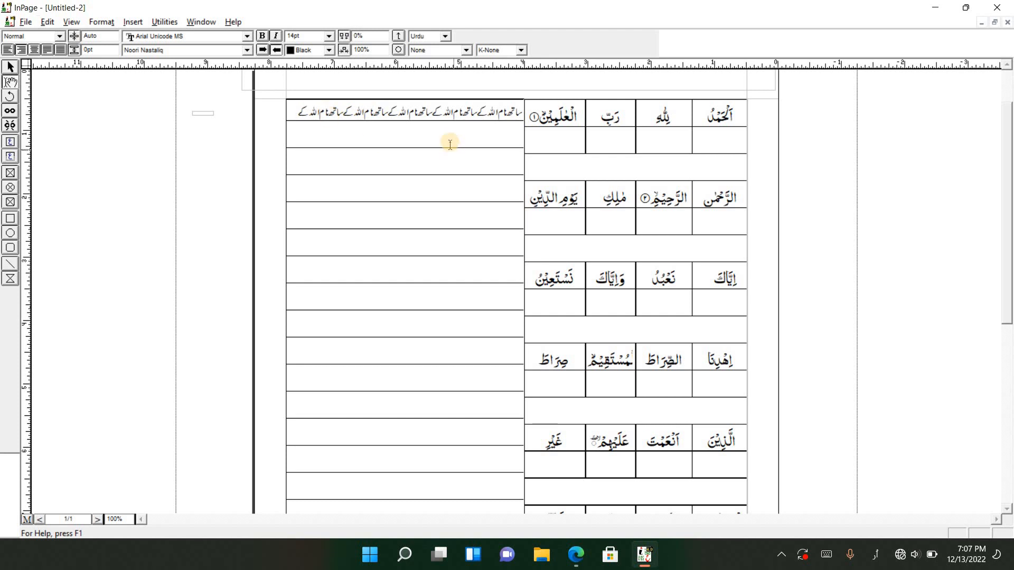
Copy the filled line of repeated Urdu text and paste it into the next nine rows of the ruled column
left_click_drag(296, 113, 529, 120)
key("ctrl+c")
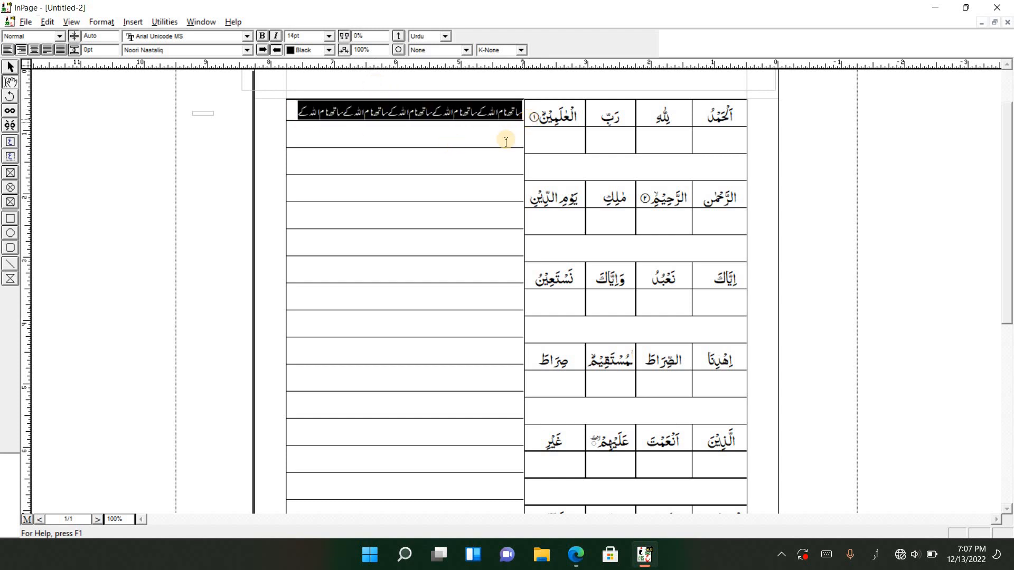
left_click(503, 140)
key("ctrl+v")
left_click(486, 165)
key("ctrl+v")
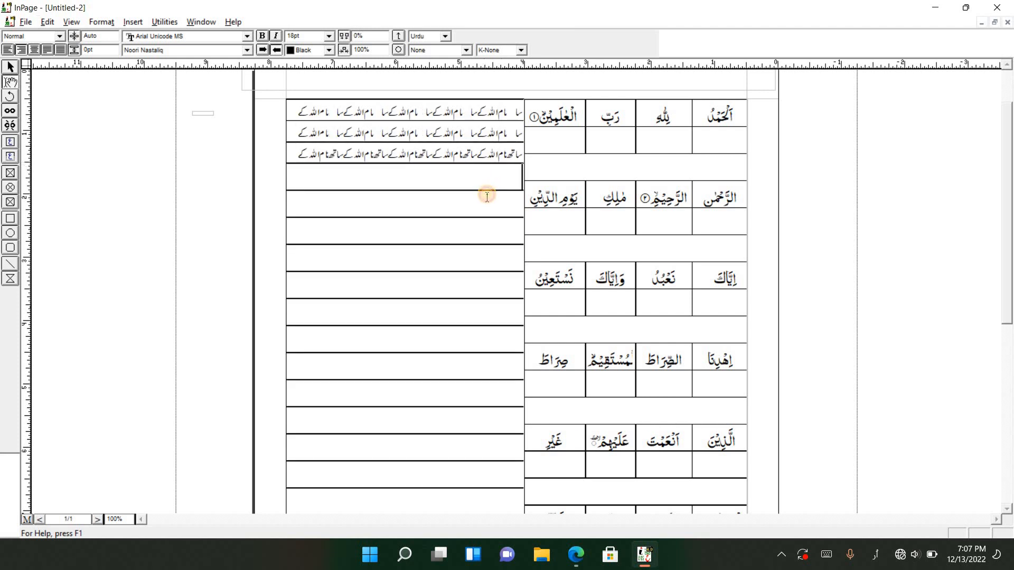
key("ctrl+v")
key("ctrl+v")
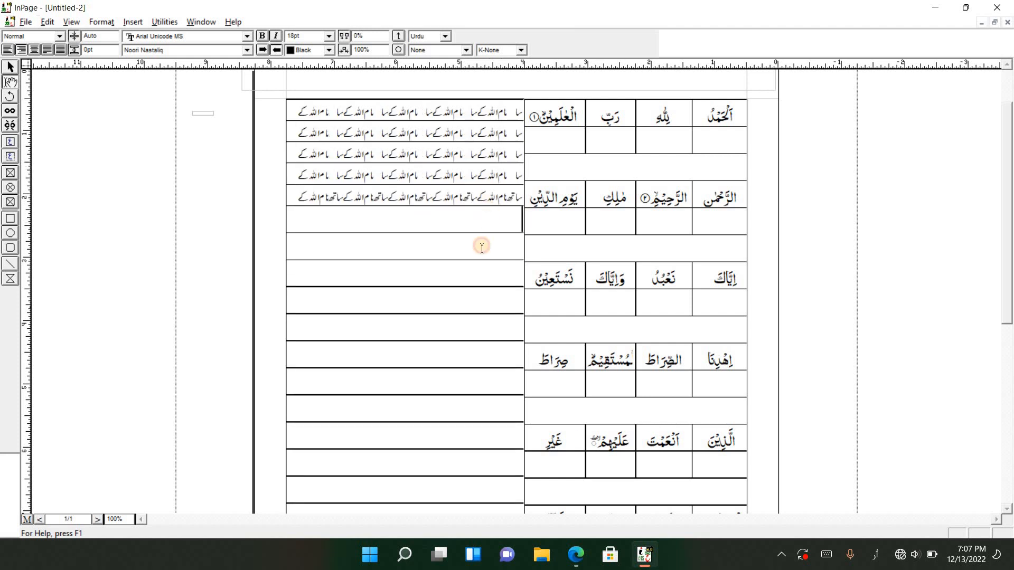
key("ctrl+v")
key("ctrl+v")
key("ctrl+v")
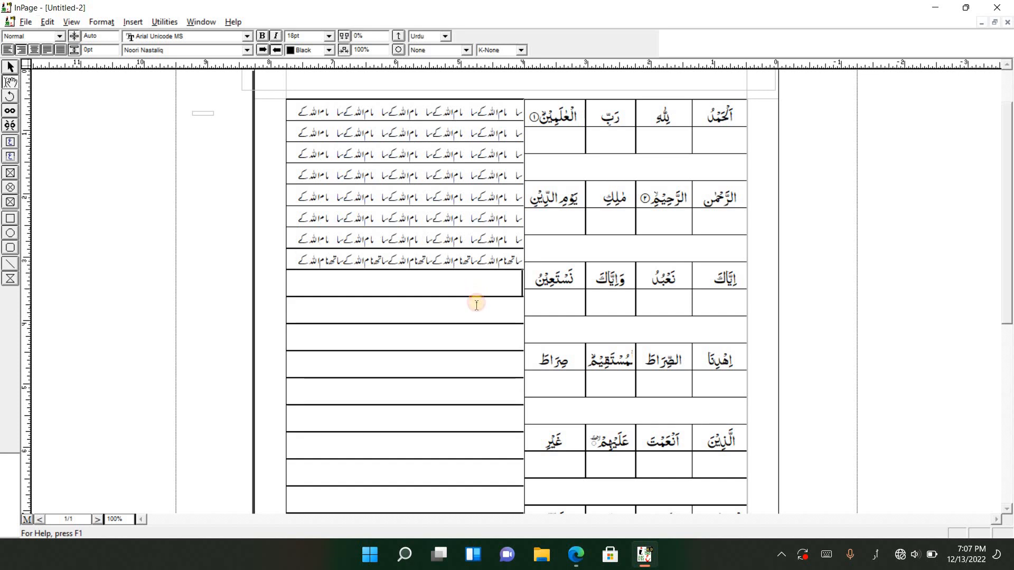
key("ctrl+v")
key("ctrl+v")
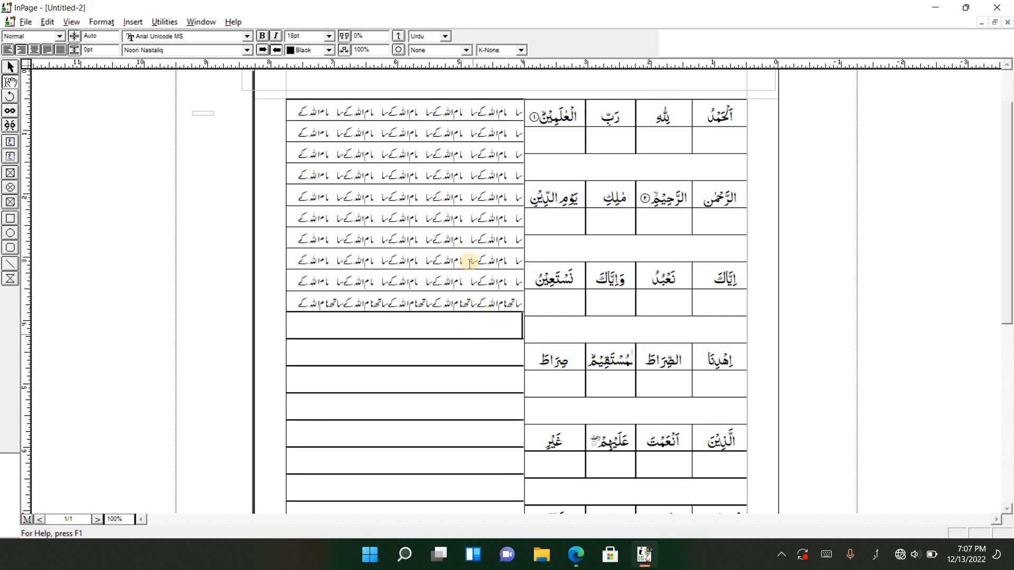
scroll(581, 250, "down", 3)
scroll(821, 324, "down", 8)
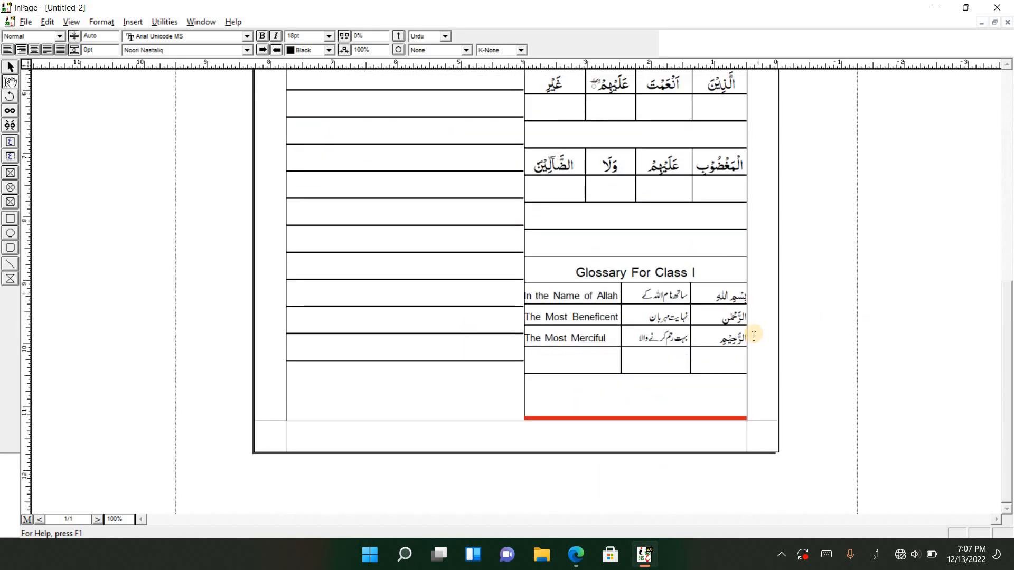
scroll(753, 335, "up", 10)
scroll(730, 344, "up", 3)
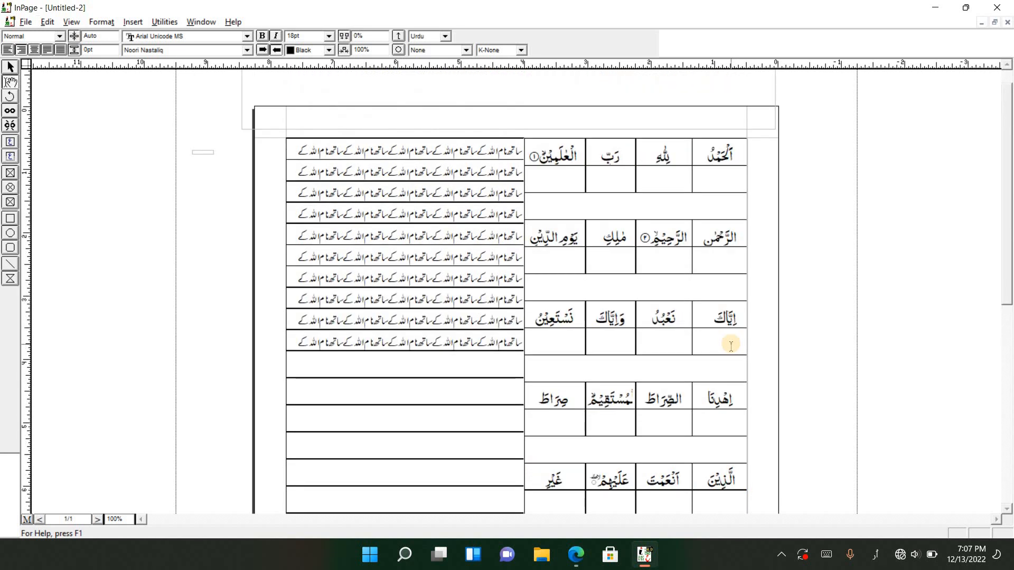